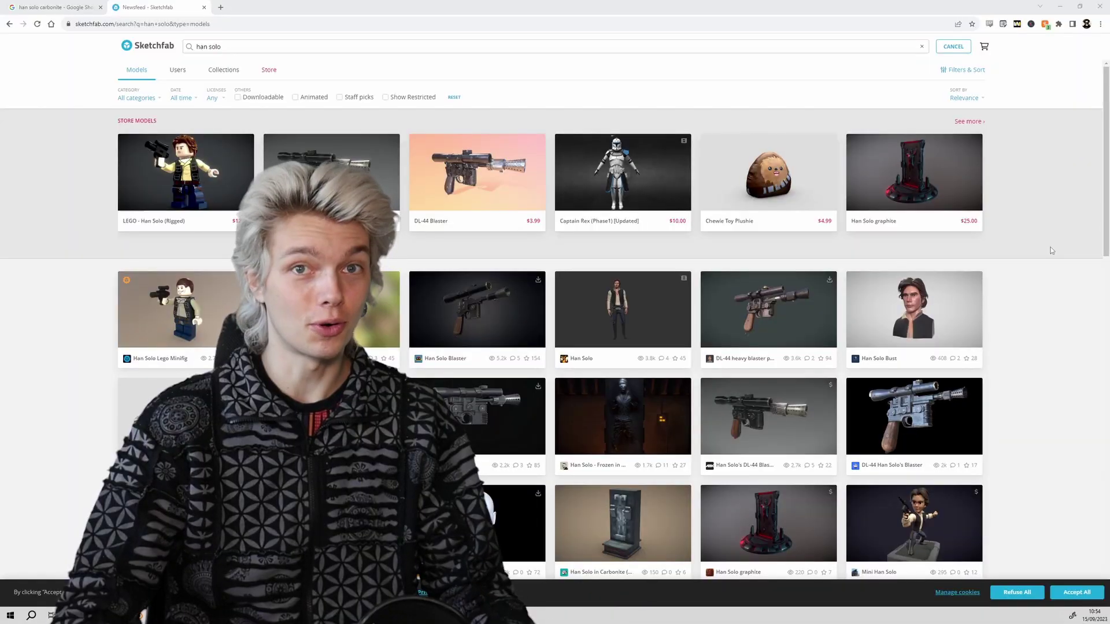
Look through the Sketchfab results for han solo and preview the Han Solo in Carbonite 3D scan.
scroll(1043, 260, down, 2)
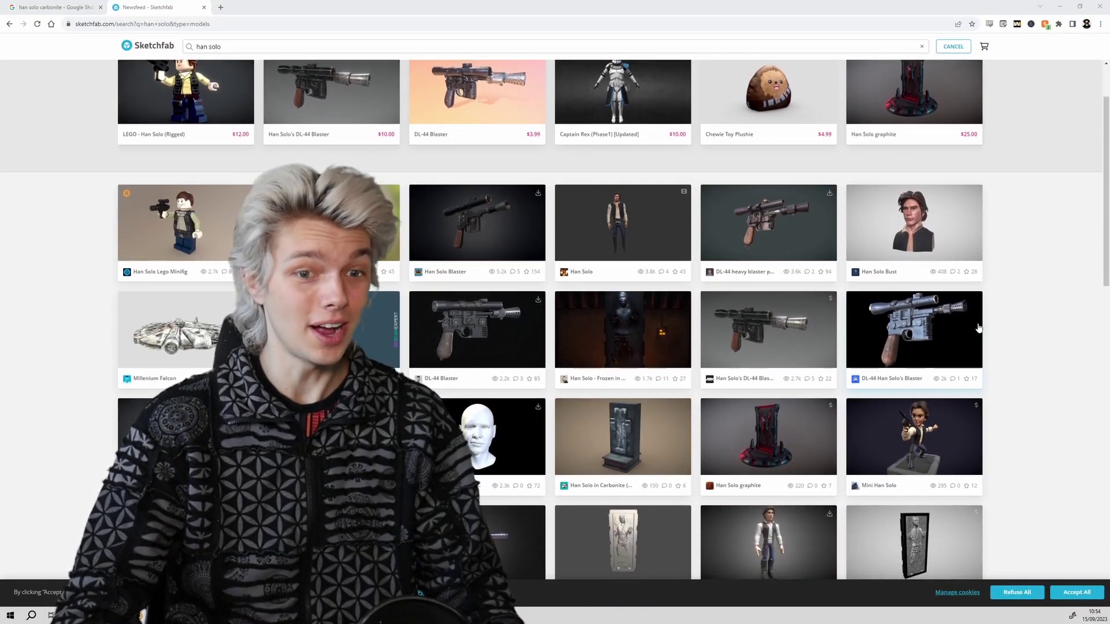
scroll(963, 316, down, 3)
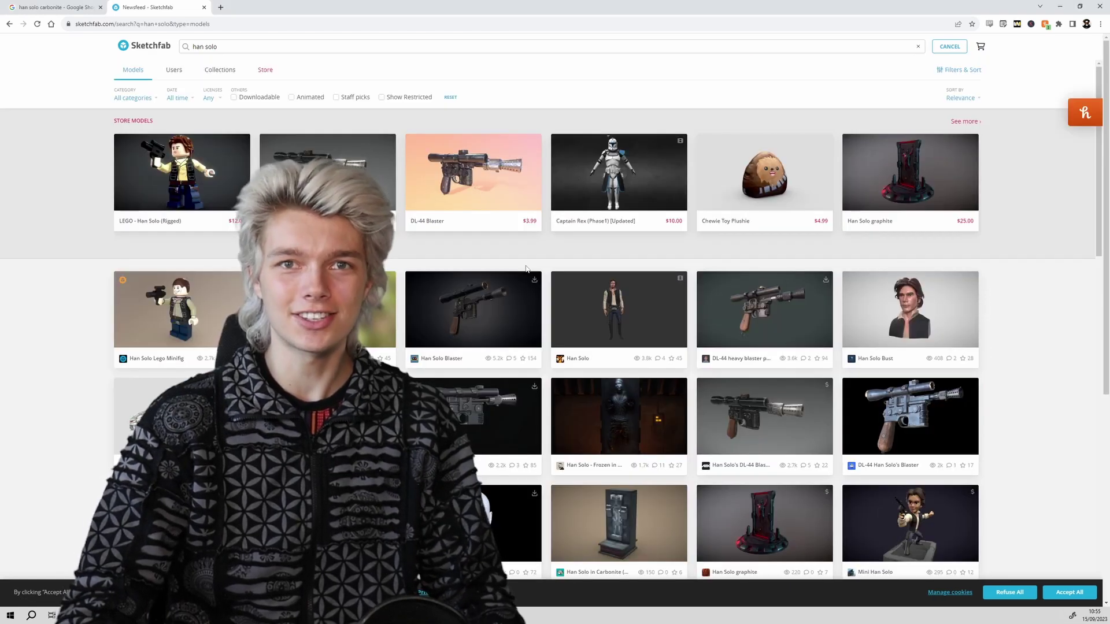
scroll(504, 280, down, 2)
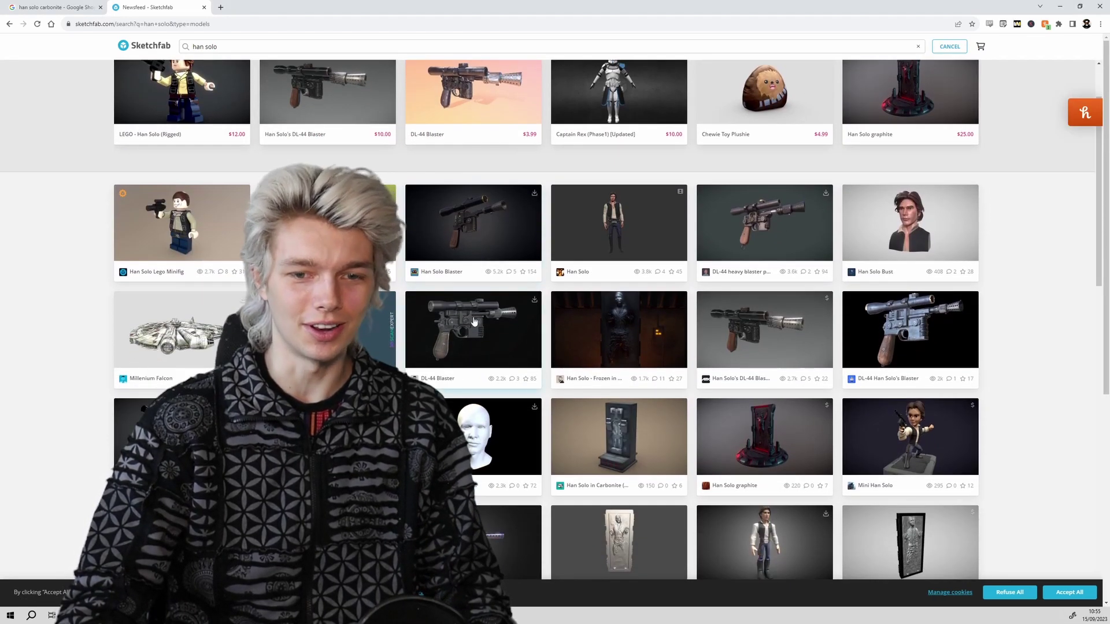
click(363, 330)
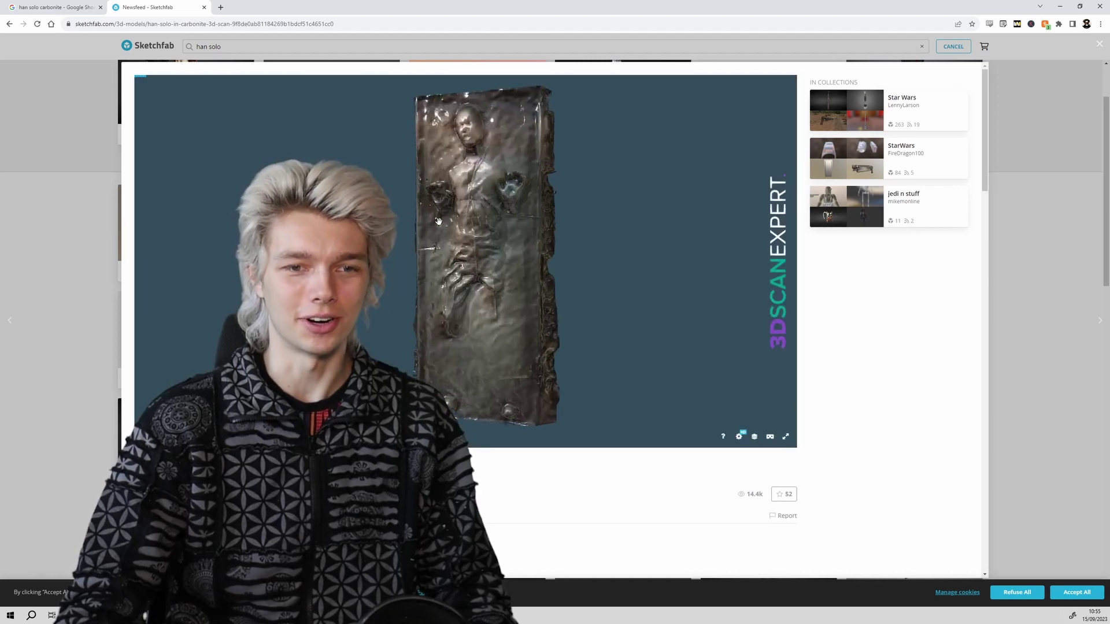
click(85, 357)
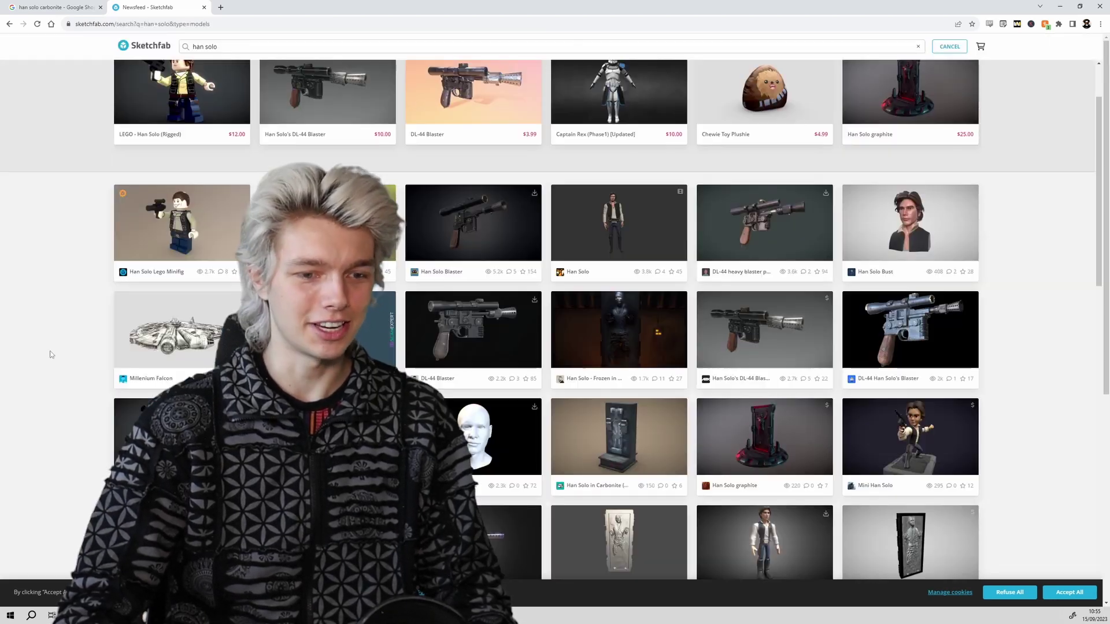
Find the Test Reality Scan model of the Han Solo figure in the results, open it and view it from another angle.
scroll(806, 495, down, 15)
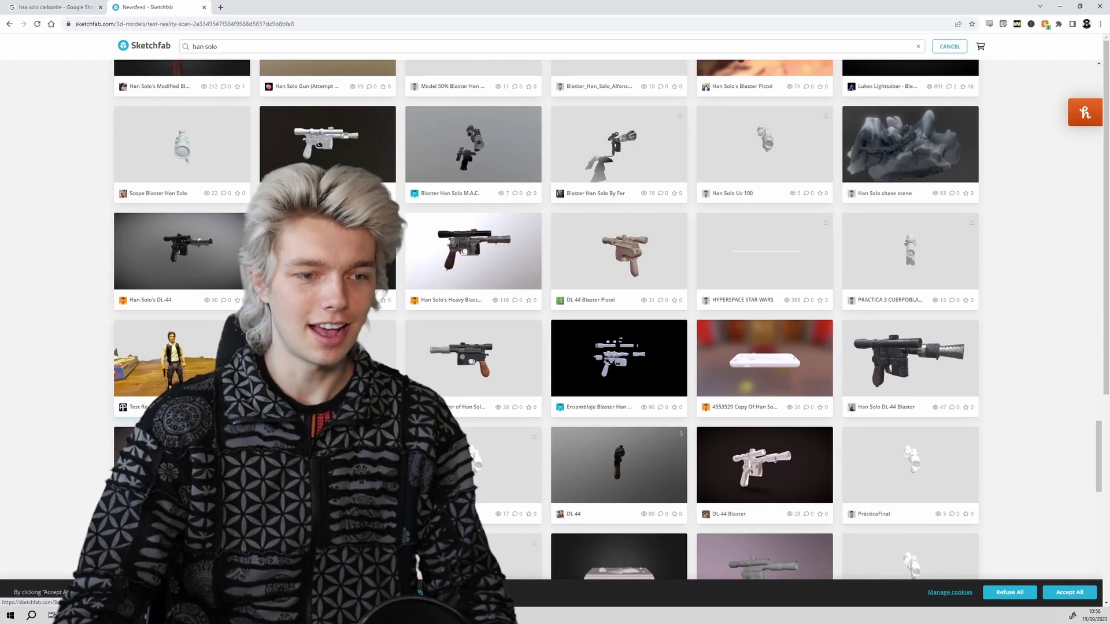
click(162, 358)
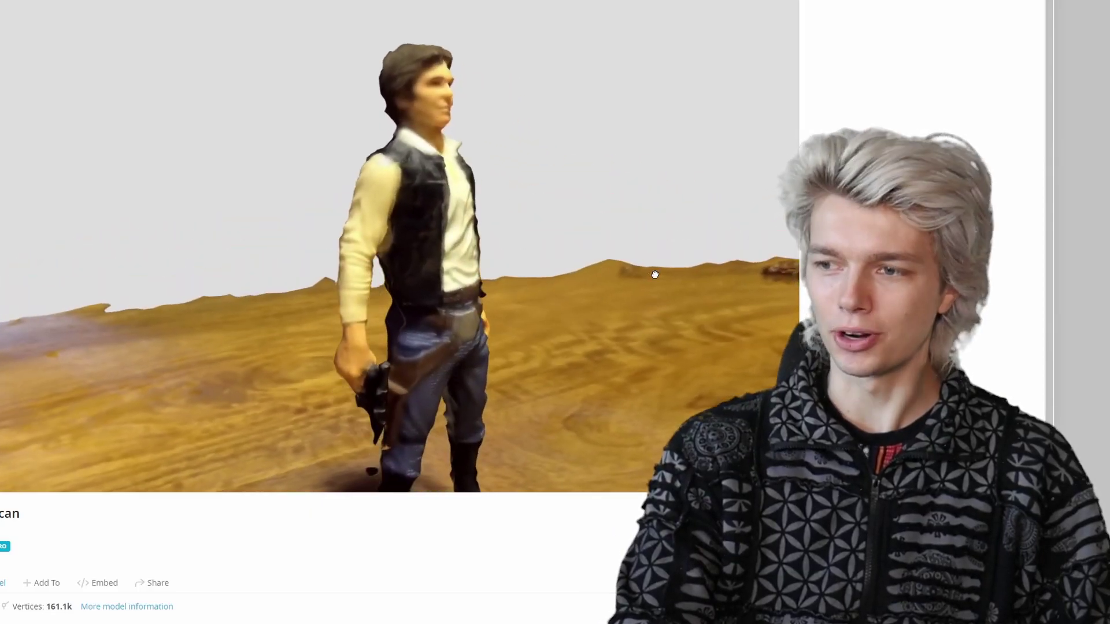
drag(655, 273, 370, 371)
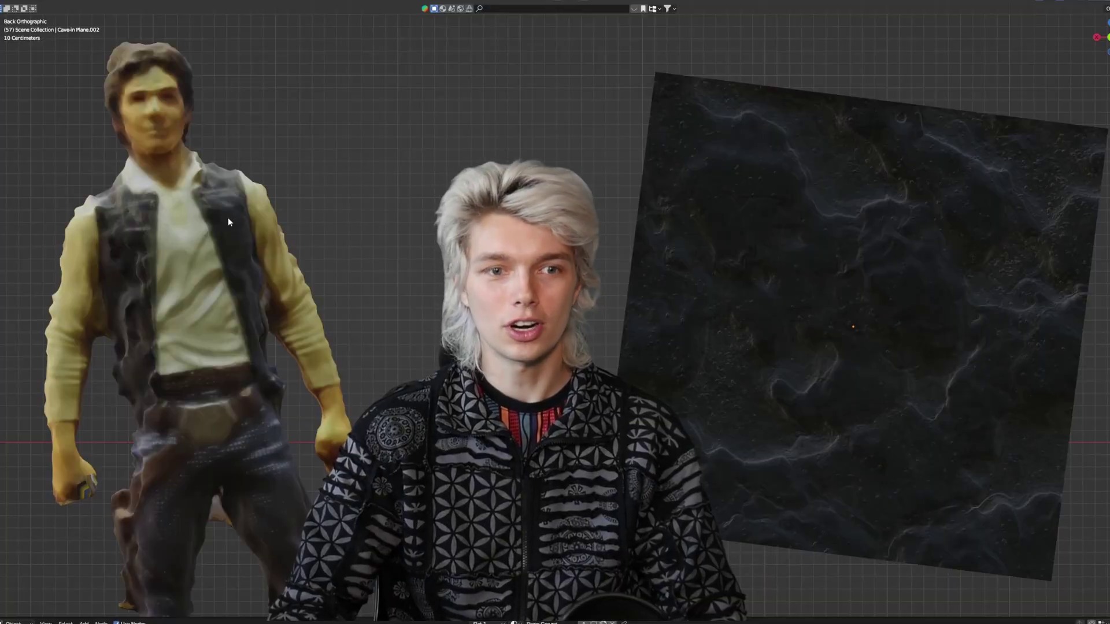
Switch to Blender and rotate the dark stone plane beside the Han Solo figure in the back view.
click(656, 175)
key(r)
click(550, 148)
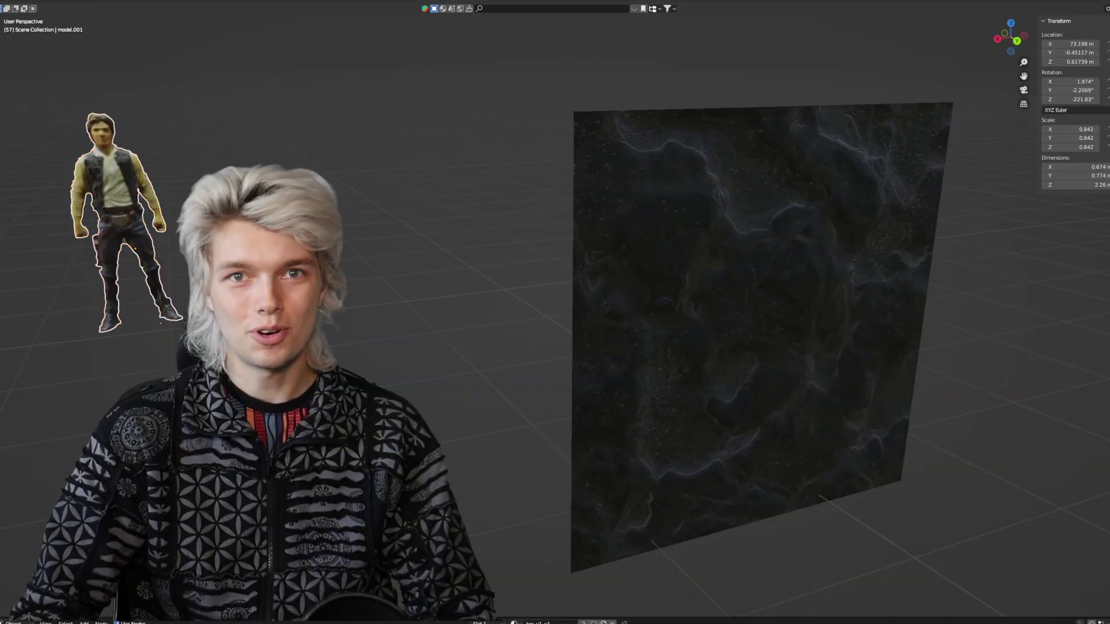
Move the Han Solo figure horizontally into the standing stone plane, to about X 70.39 m and Y 4.43 m.
key(g)
key(shift+z)
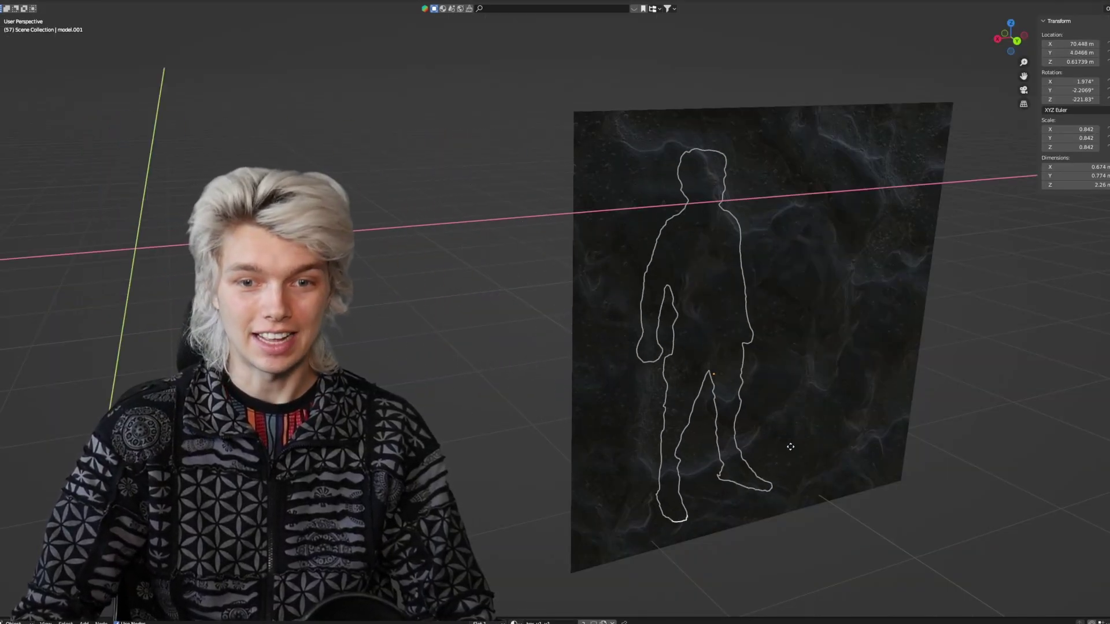
click(845, 468)
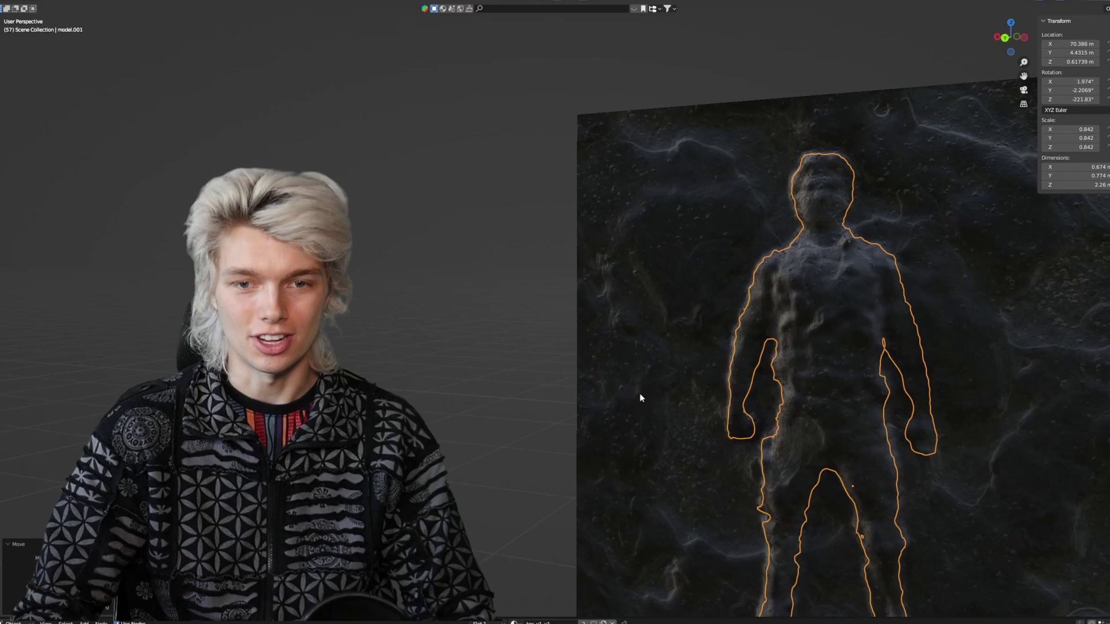
Shift the figure along the Y axis through the stone plane and inspect the imprint from several angles.
middle_drag(640, 393, 607, 388)
click(481, 358)
middle_drag(481, 358, 435, 337)
scroll(435, 337, up, 3)
middle_drag(564, 334, 661, 359)
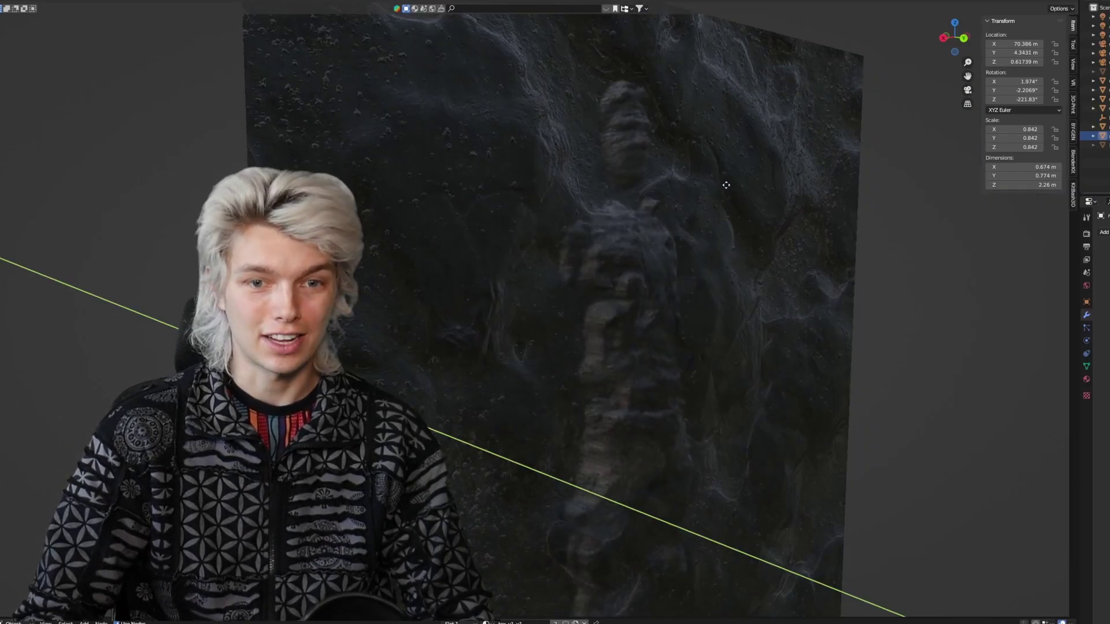
click(733, 207)
middle_drag(733, 204, 667, 224)
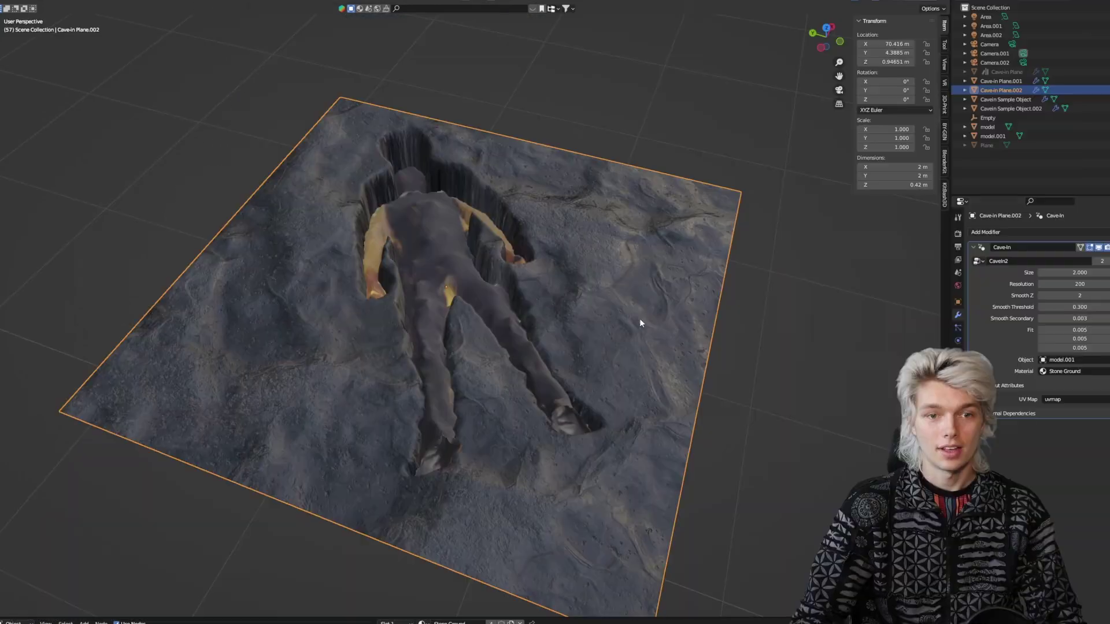
Set the stone plane's Cave-in modifier to Smooth Z 21 and all three Fit values to -0.005.
middle_drag(639, 318, 746, 338)
middle_drag(490, 291, 416, 296)
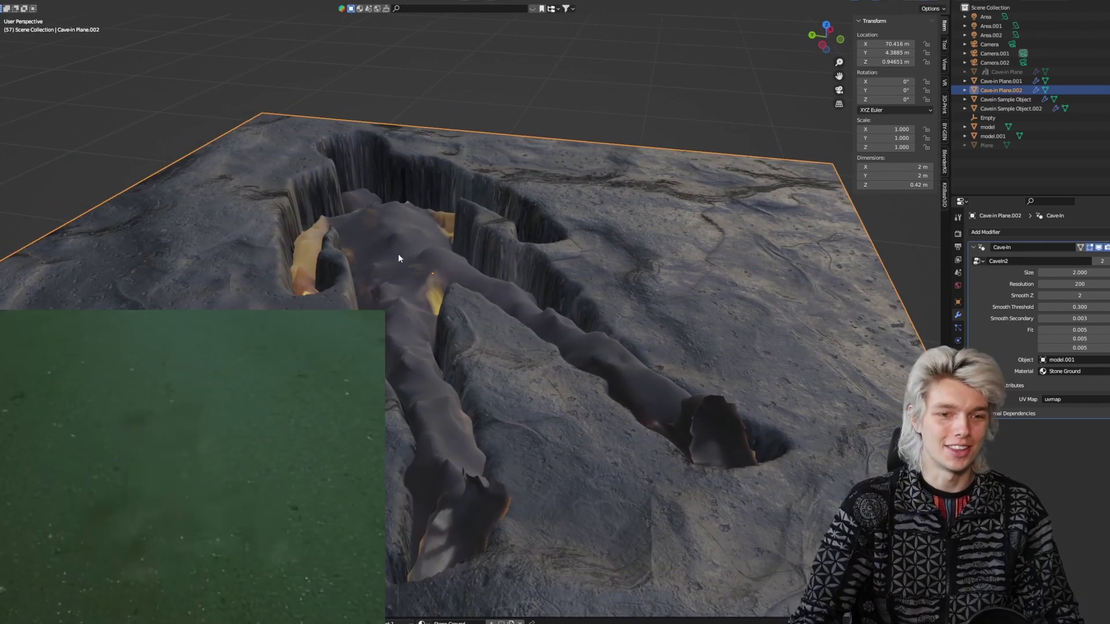
drag(1067, 295, 1101, 296)
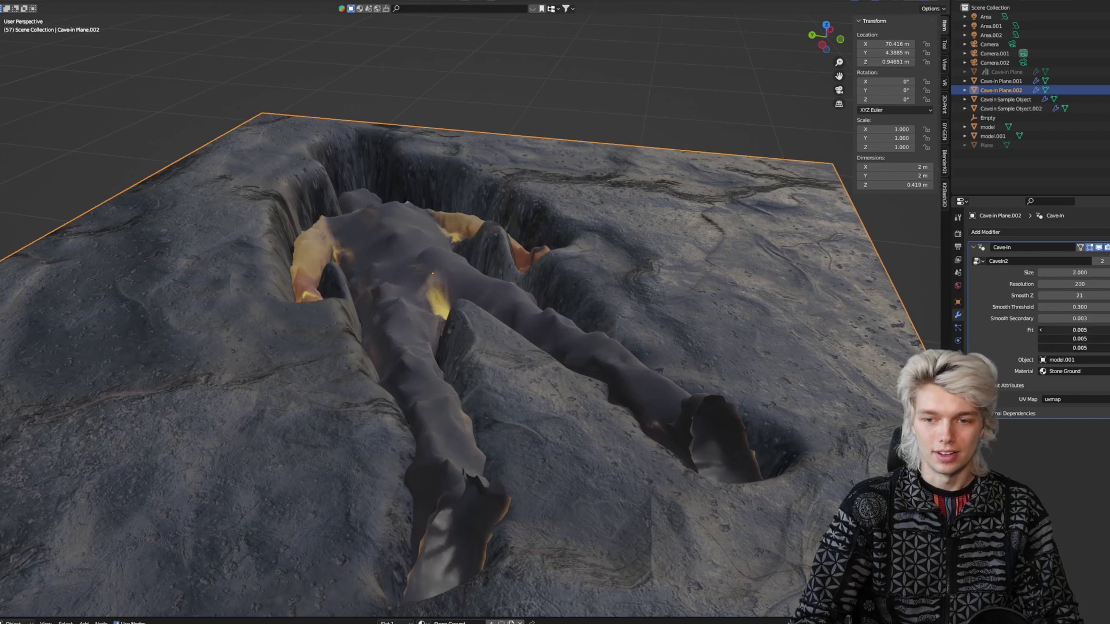
mouse_move(1066, 330)
mouse_down()
mouse_move(1095, 329)
mouse_move(1054, 329)
mouse_up()
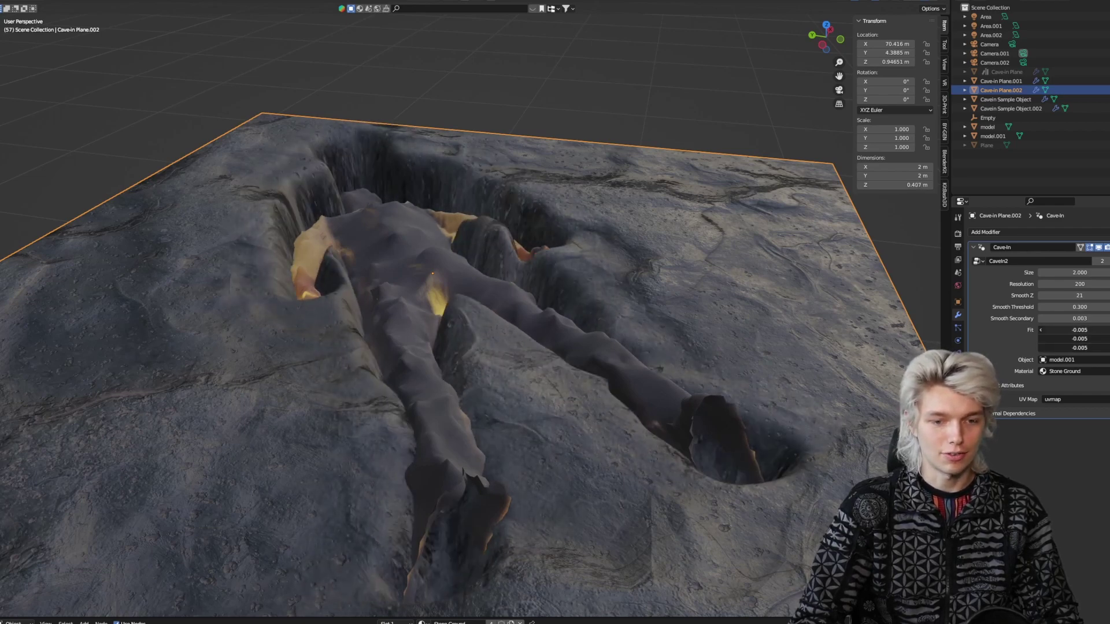
middle_drag(635, 312, 601, 294)
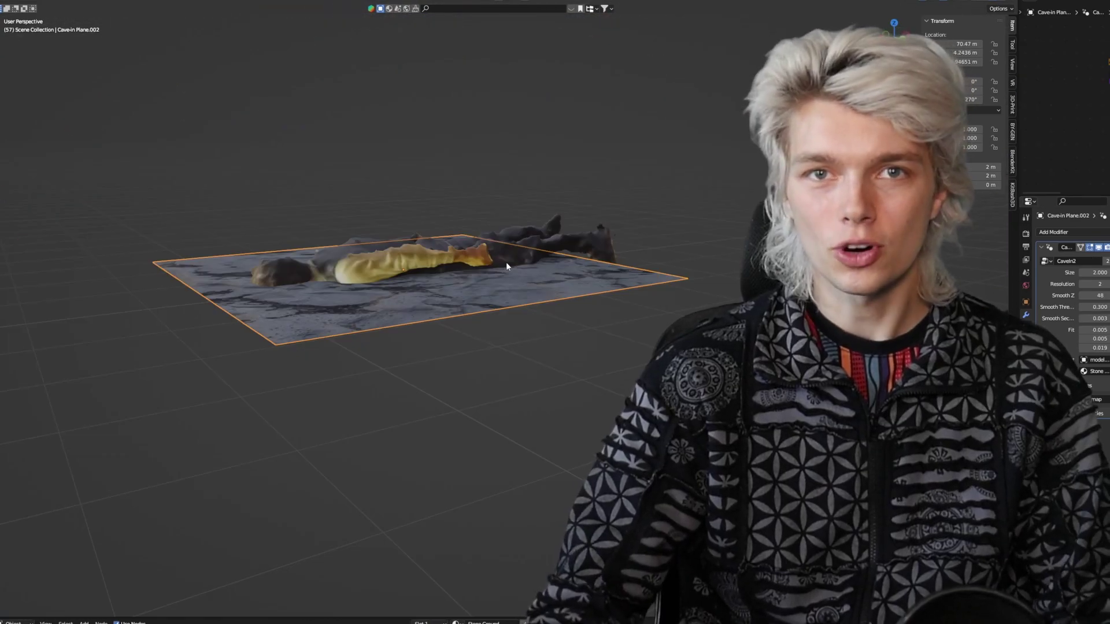
Lower the stone plane along Z to about 0.59 m, below the lying figure, and raise it back up into the body.
middle_drag(508, 257, 477, 234)
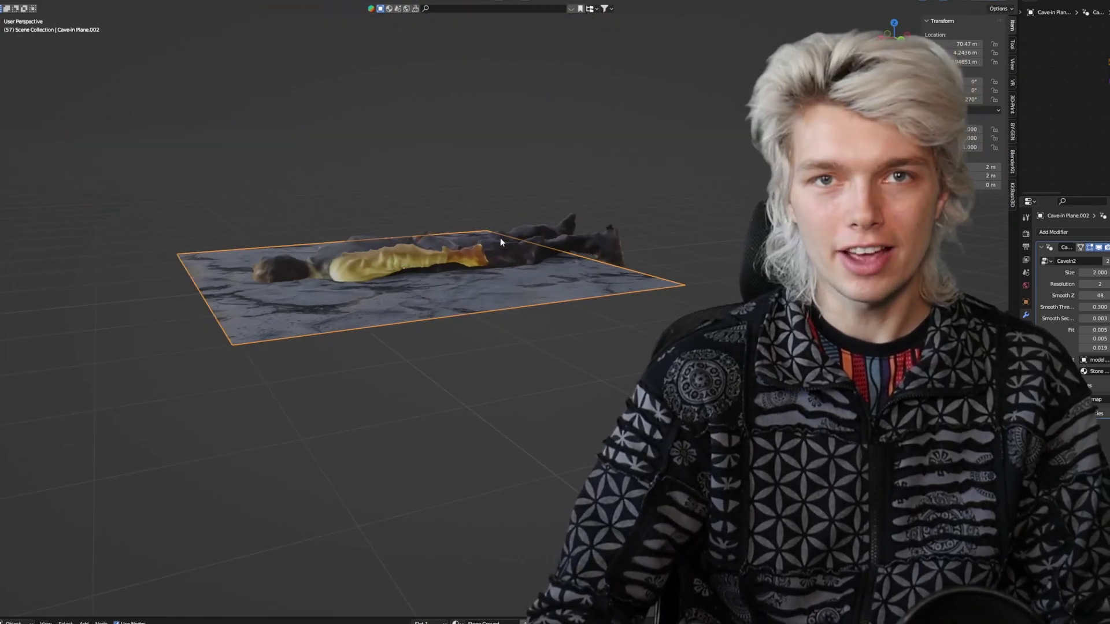
key(g)
key(z)
click(465, 273)
middle_drag(254, 257, 284, 292)
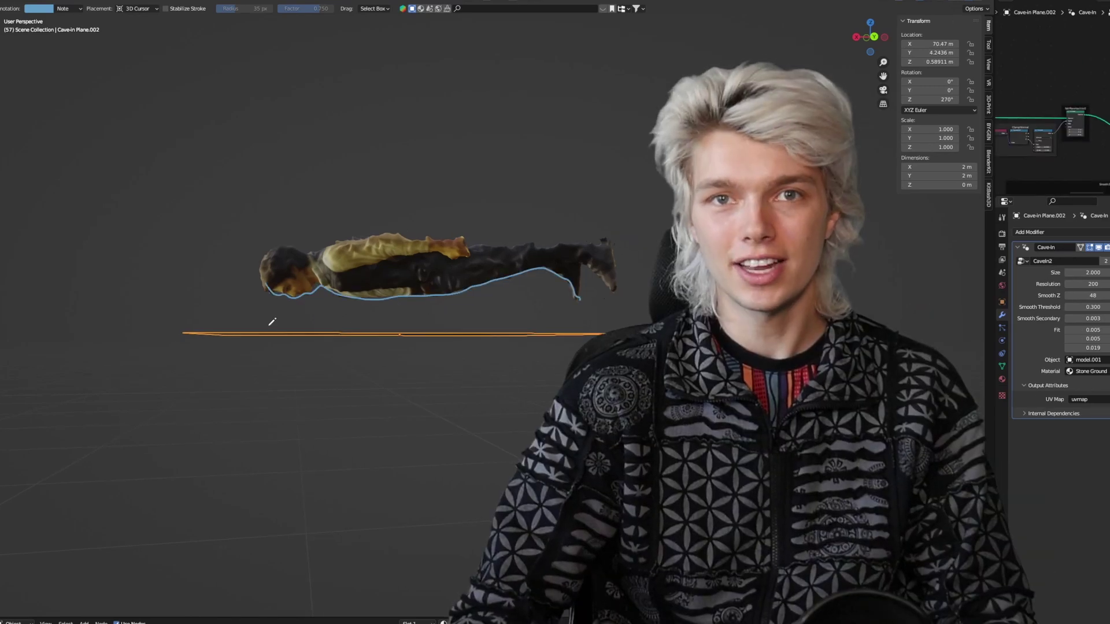
key(z)
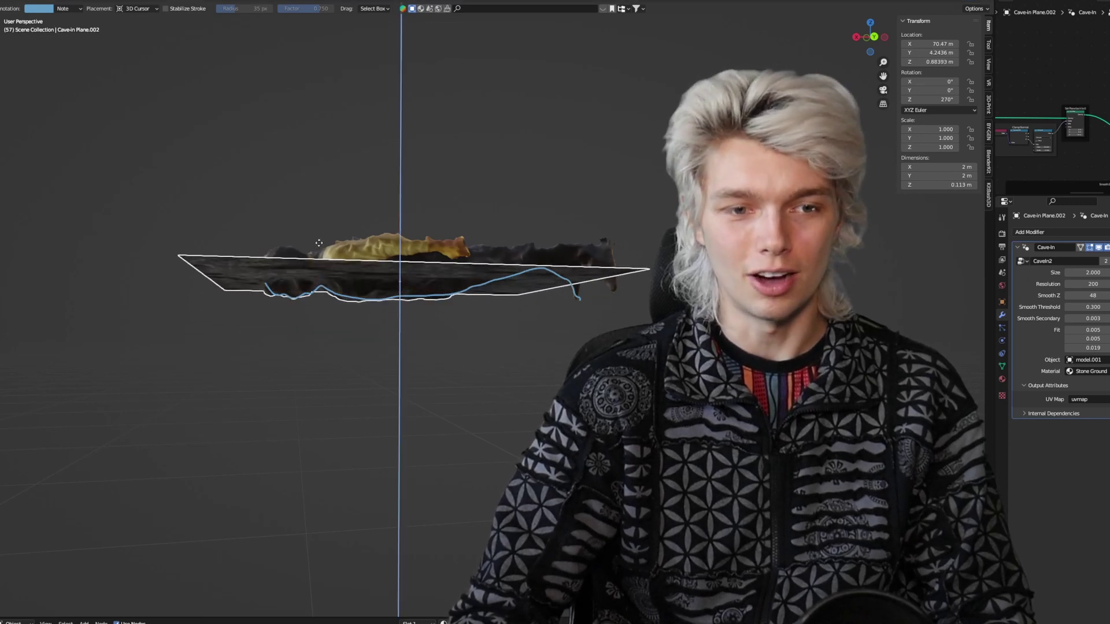
click(323, 231)
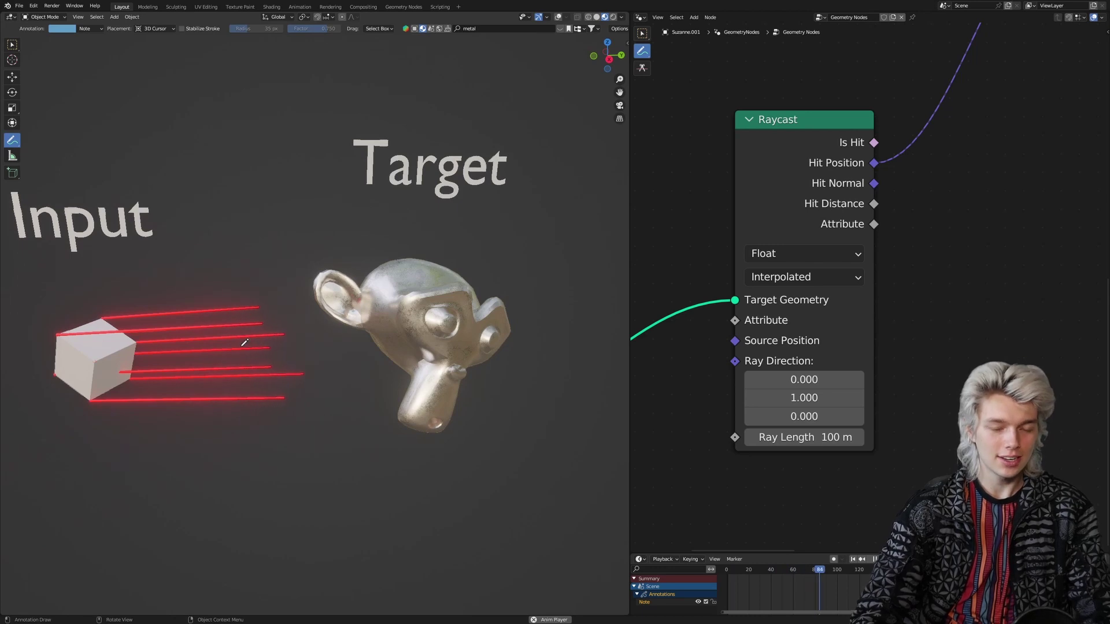
Sketch an annotation marking the ray distance between the input cube and the target monkey head, and undo it.
mouse_move(780, 416)
mouse_down()
mouse_move(793, 416)
mouse_move(758, 416)
mouse_move(804, 416)
mouse_move(781, 418)
mouse_up()
key(ctrl+z)
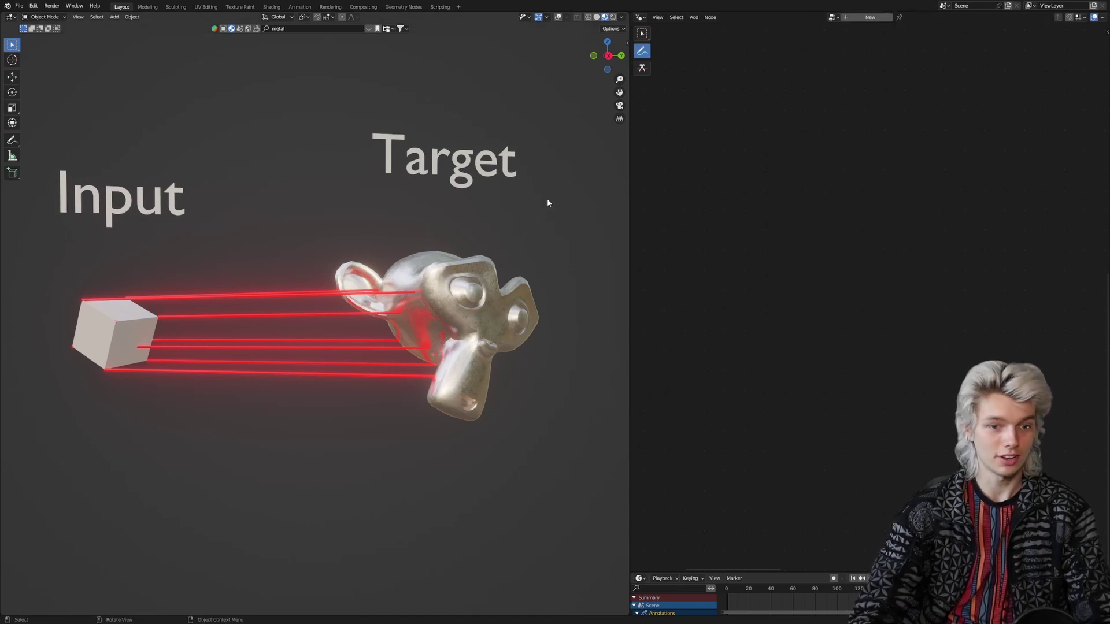
key(s)
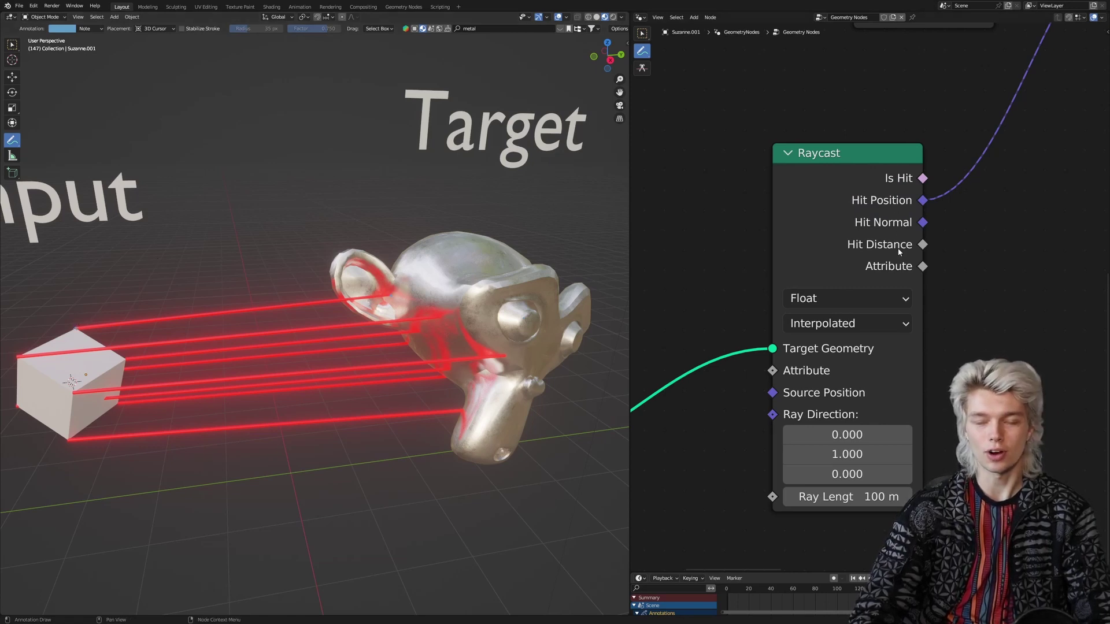
drag(867, 214, 858, 224)
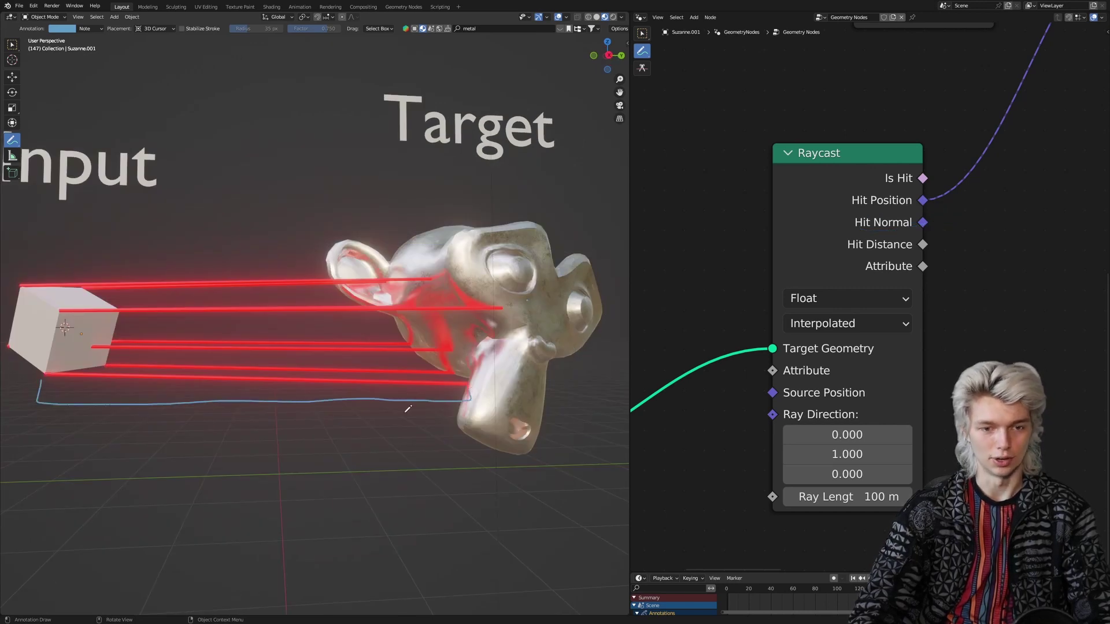
key(ctrl+z)
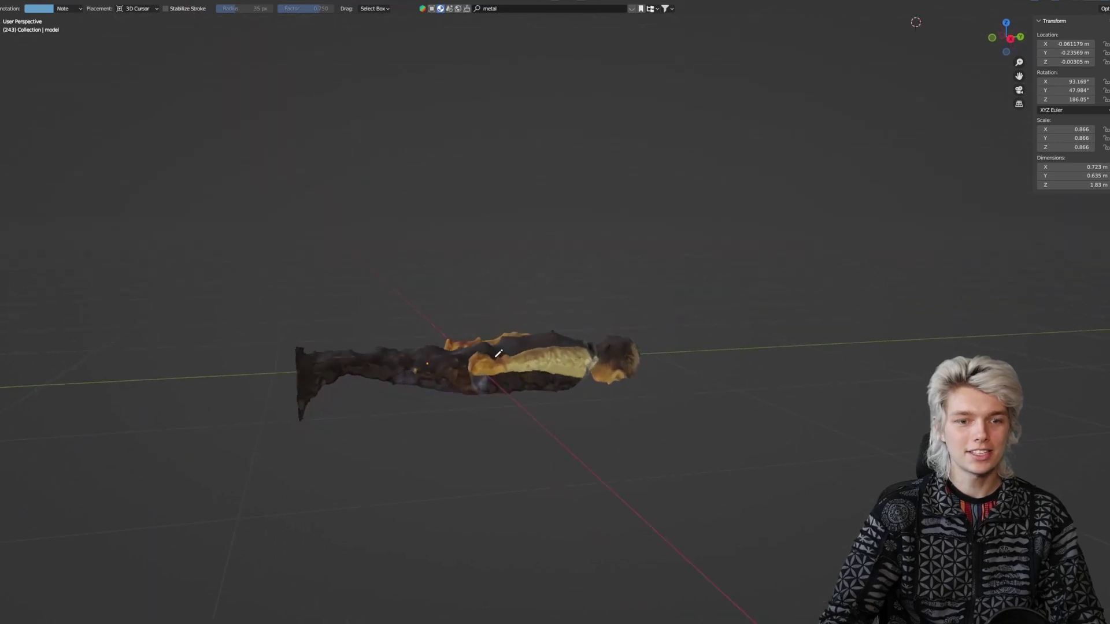
Mark the lying figure's horizontal midline in the side view and add a 2 m plane at the world origin.
click(1008, 41)
drag(296, 365, 471, 361)
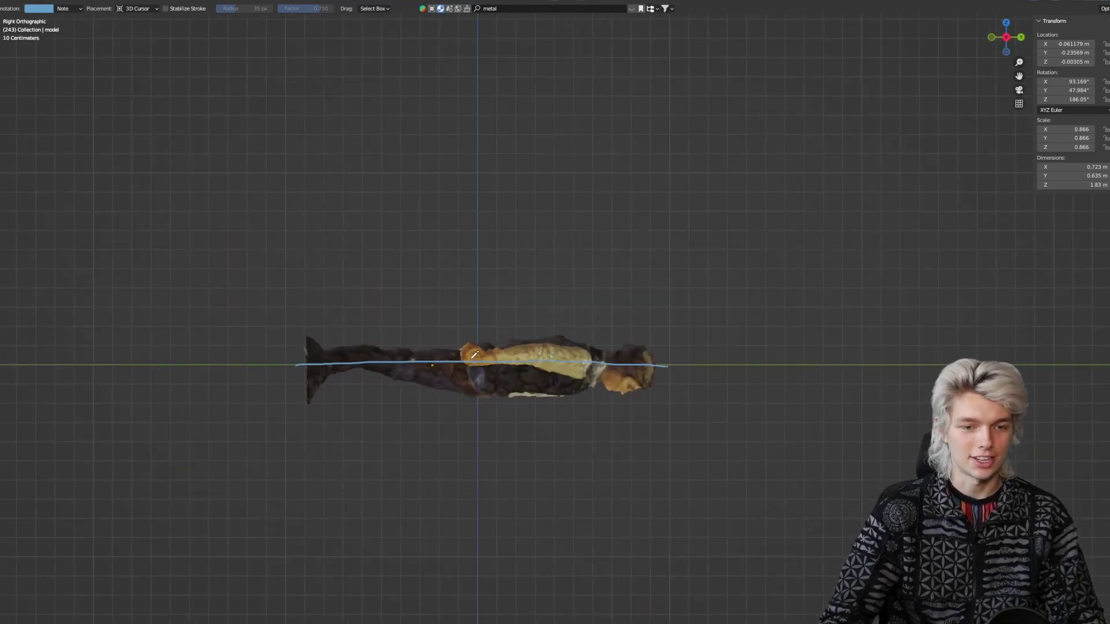
key(shift+a)
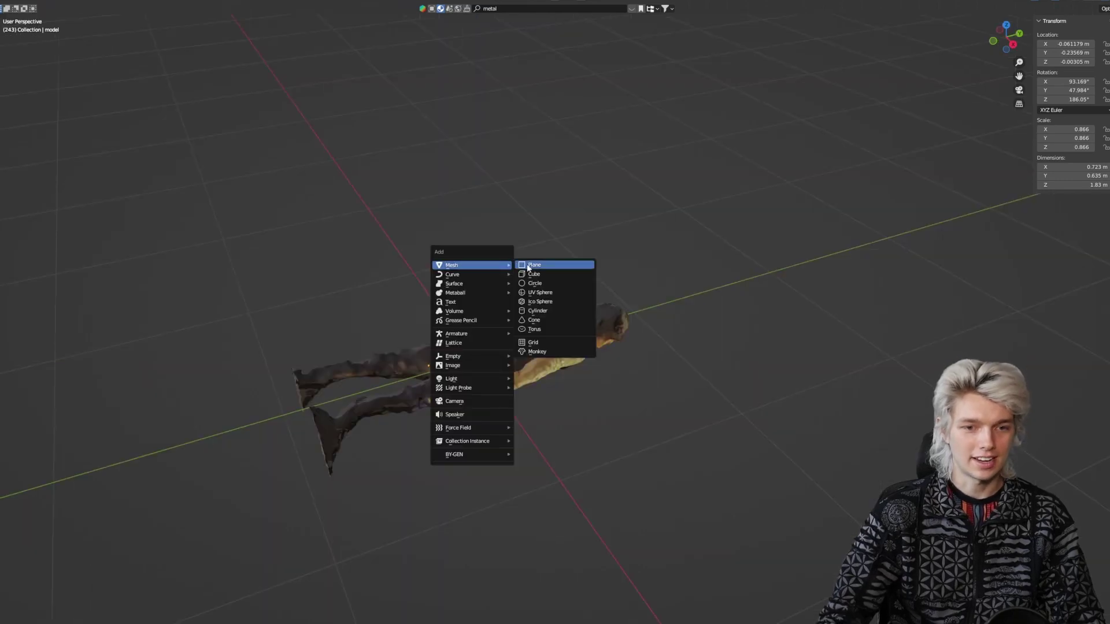
click(554, 264)
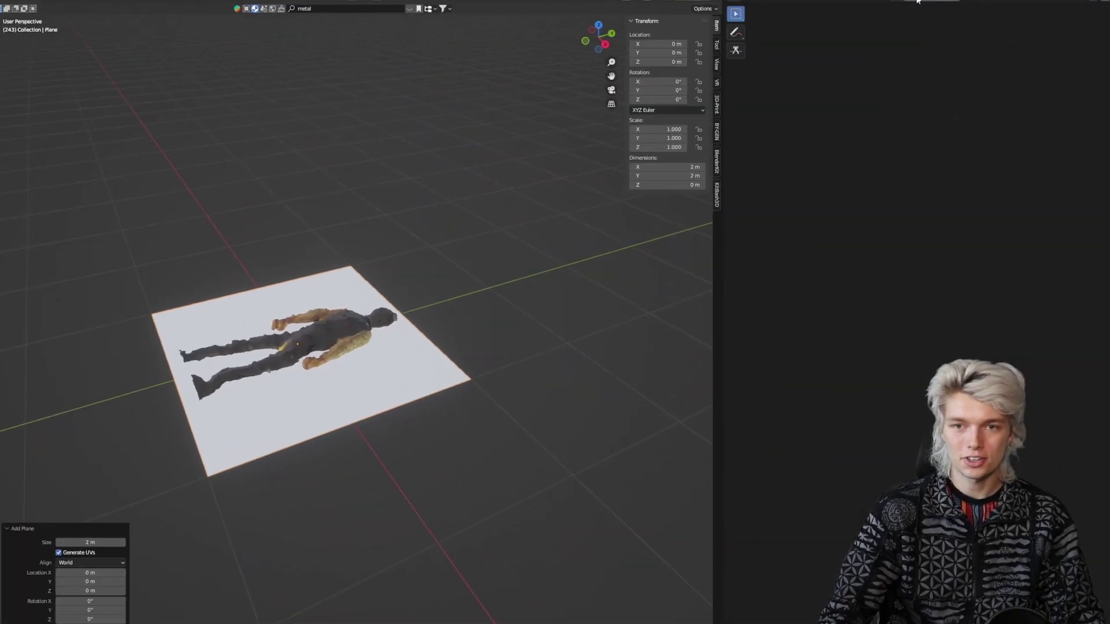
Create a new geometry node tree on the plane and cut the link between Group Input and Group Output.
click(861, 271)
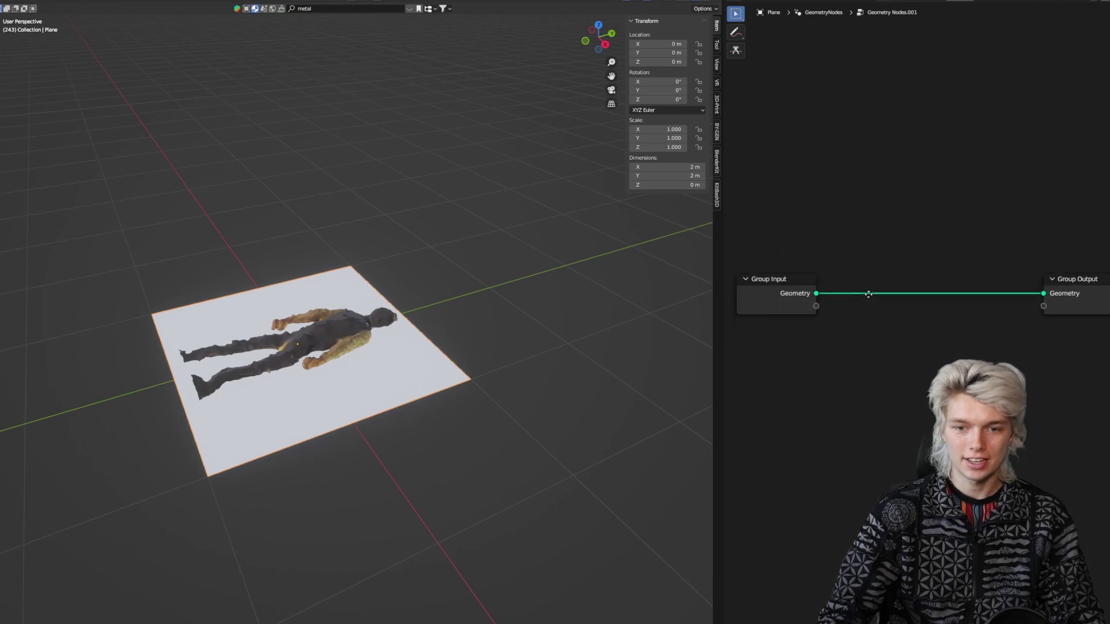
middle_drag(881, 290, 884, 289)
ctrl+right_drag(903, 321, 909, 272)
Add a Grid node and feed both sizes from one Group Input socket and both vertex counts from another.
key(shift+a)
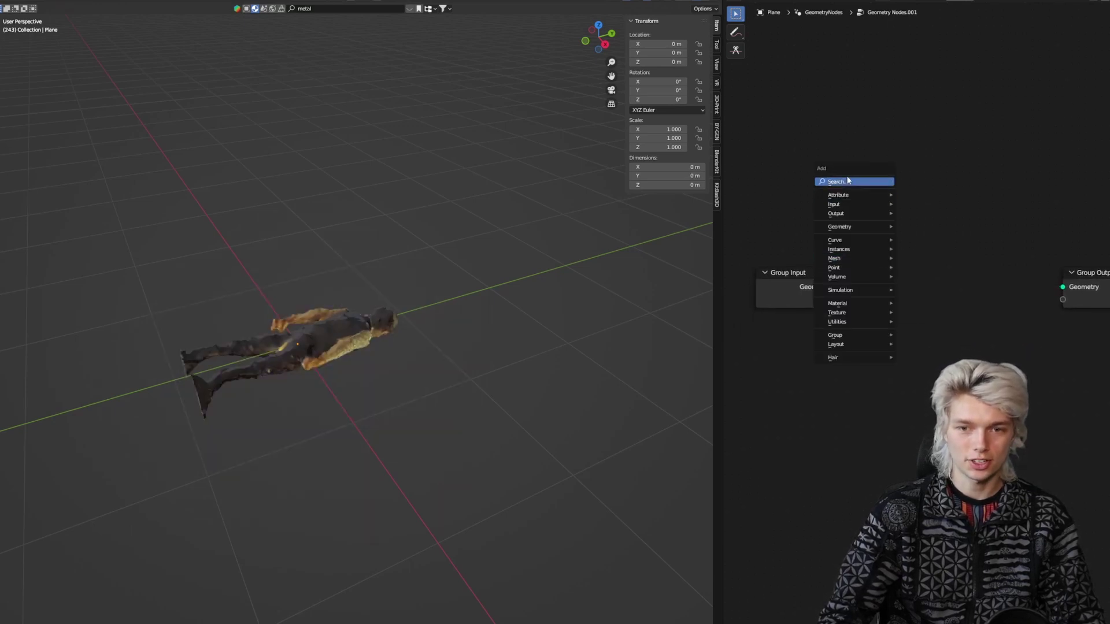
click(848, 178)
text(grid)
key(Return)
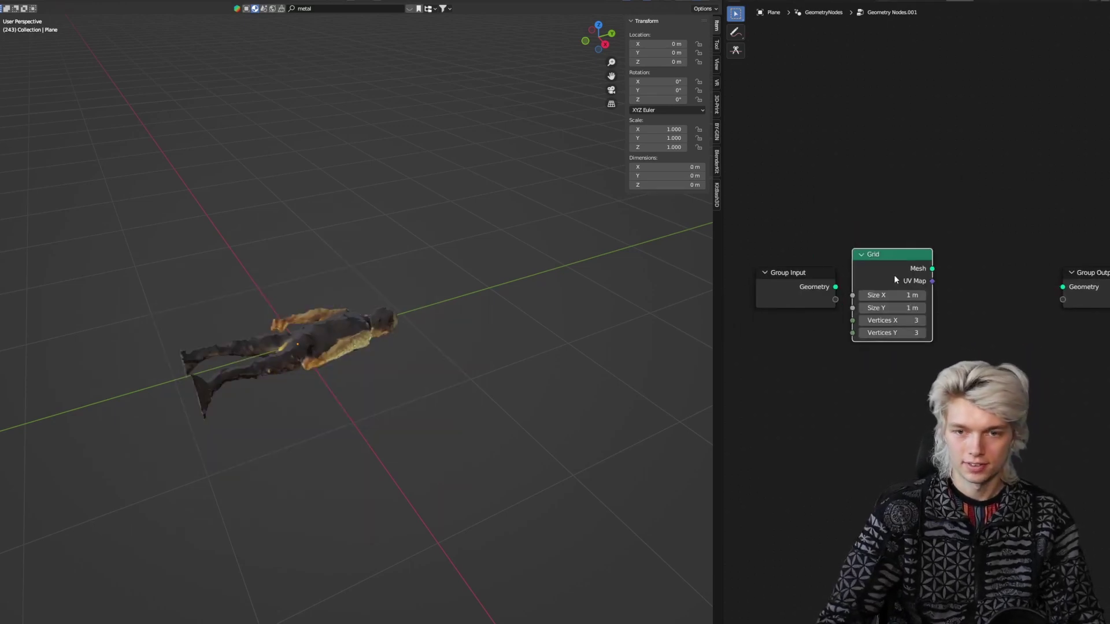
click(893, 278)
drag(835, 300, 849, 332)
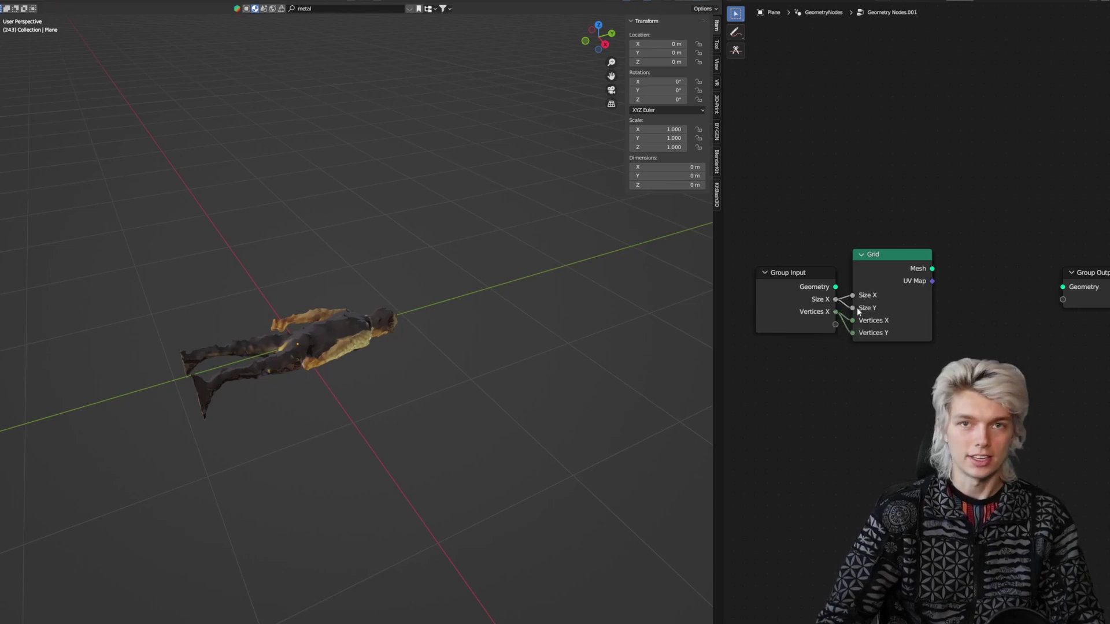
Split the node editor area, switch the new area to the Properties editor and enlarge it.
drag(727, 2, 729, 87)
click(735, 2)
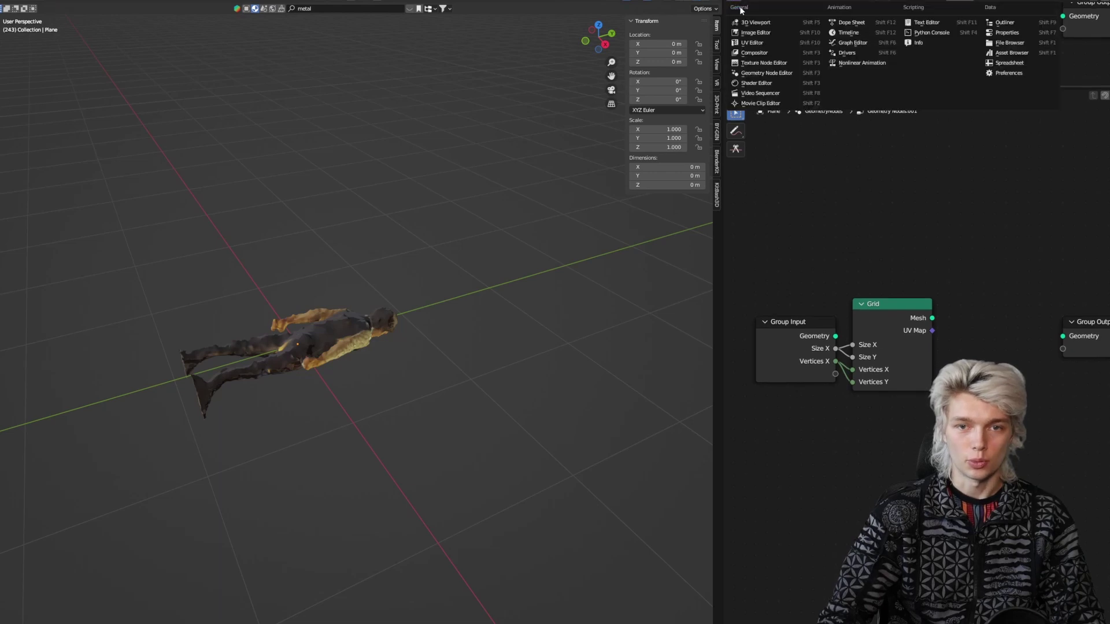
click(1000, 35)
drag(766, 87, 764, 208)
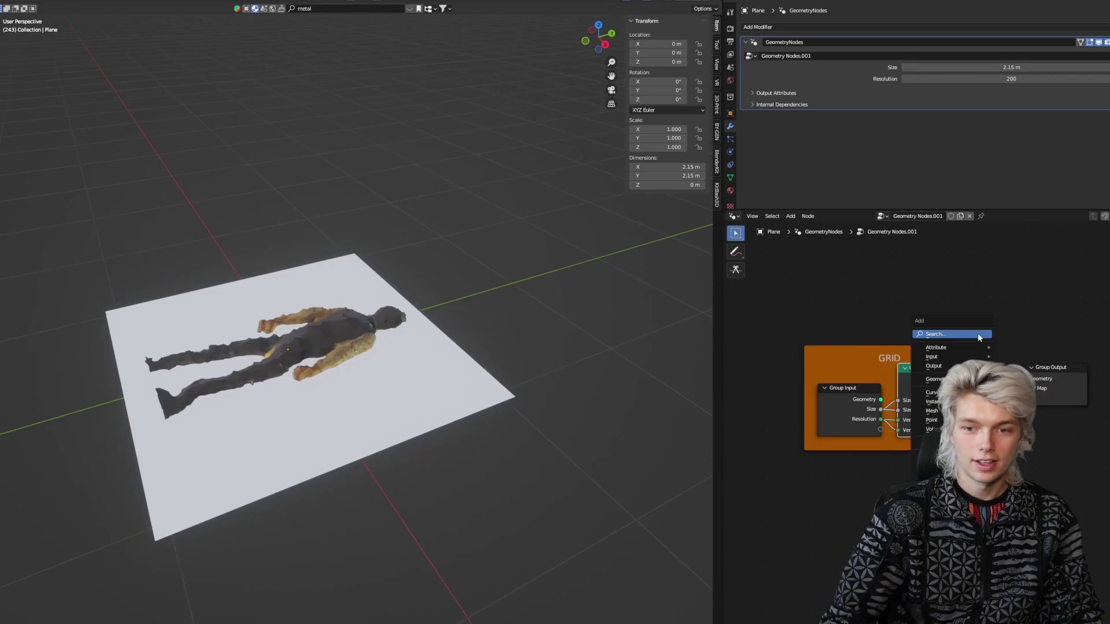
Insert a Set Position node between the Grid and Group Output and set its Z offset to -10 m.
text(set po)
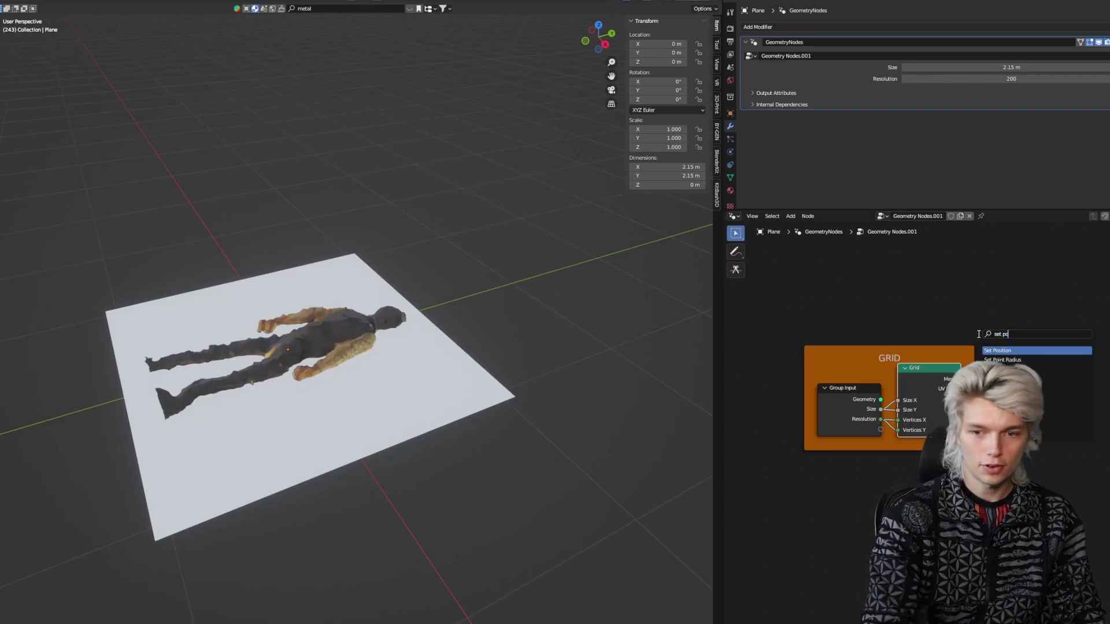
key(Return)
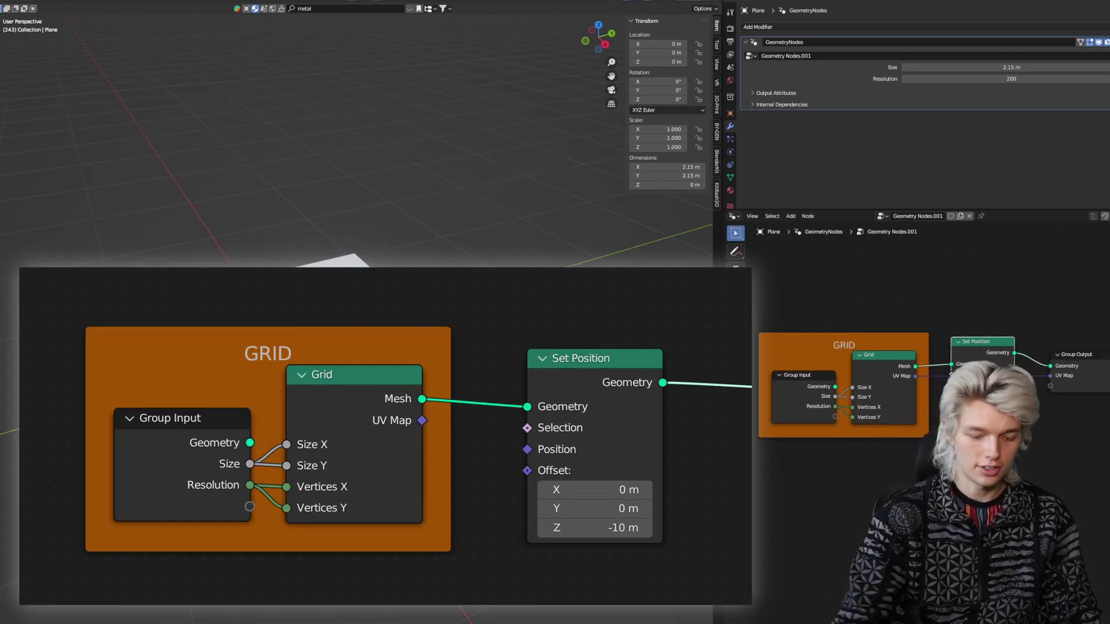
text(-10)
key(Return)
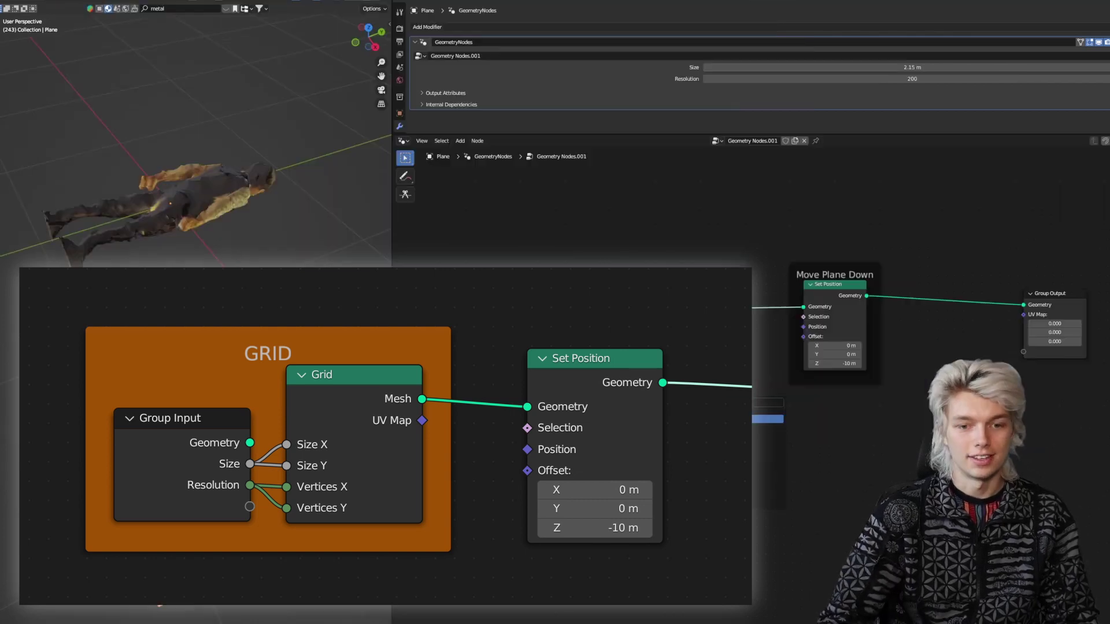
Add an Object Info node that references the scanned figure's object "model" as the target.
key(shift+a)
text(ob)
key(Down)
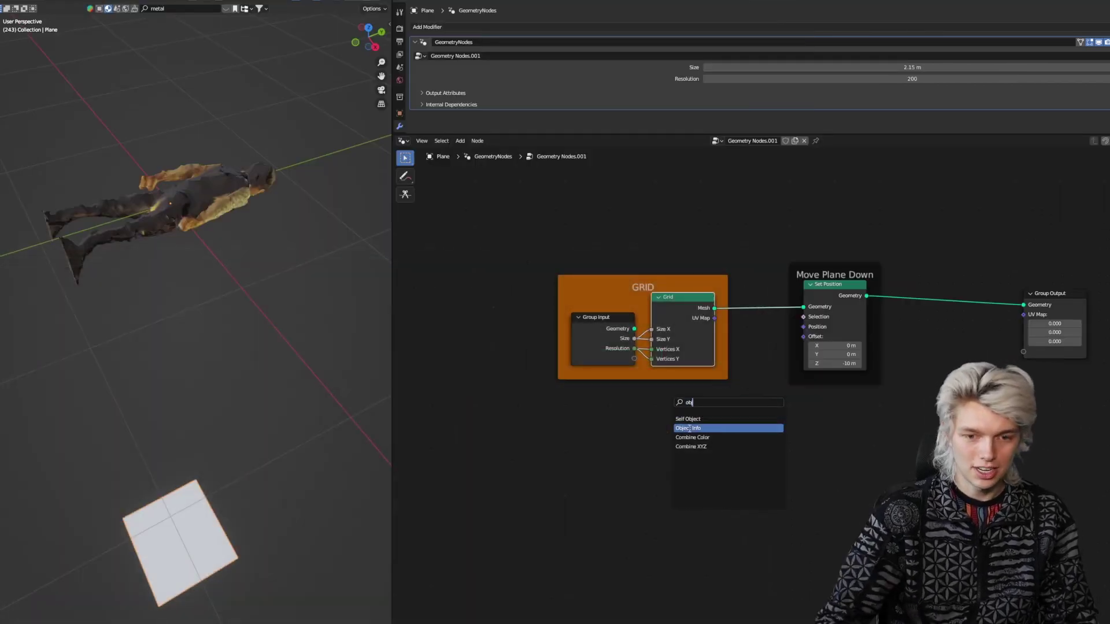
key(Return)
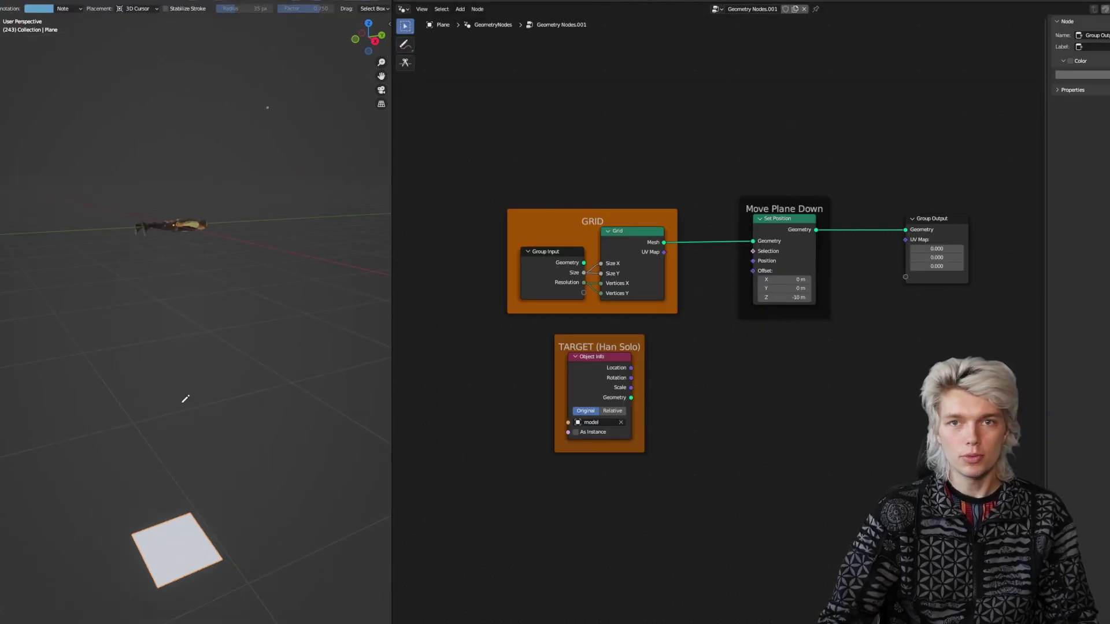
Annotate an upward ray from the lowered plane to the figure and add a Raycast node below the Set Position node.
drag(175, 545, 180, 519)
drag(181, 474, 187, 223)
key(shift+a)
click(755, 370)
text(ray)
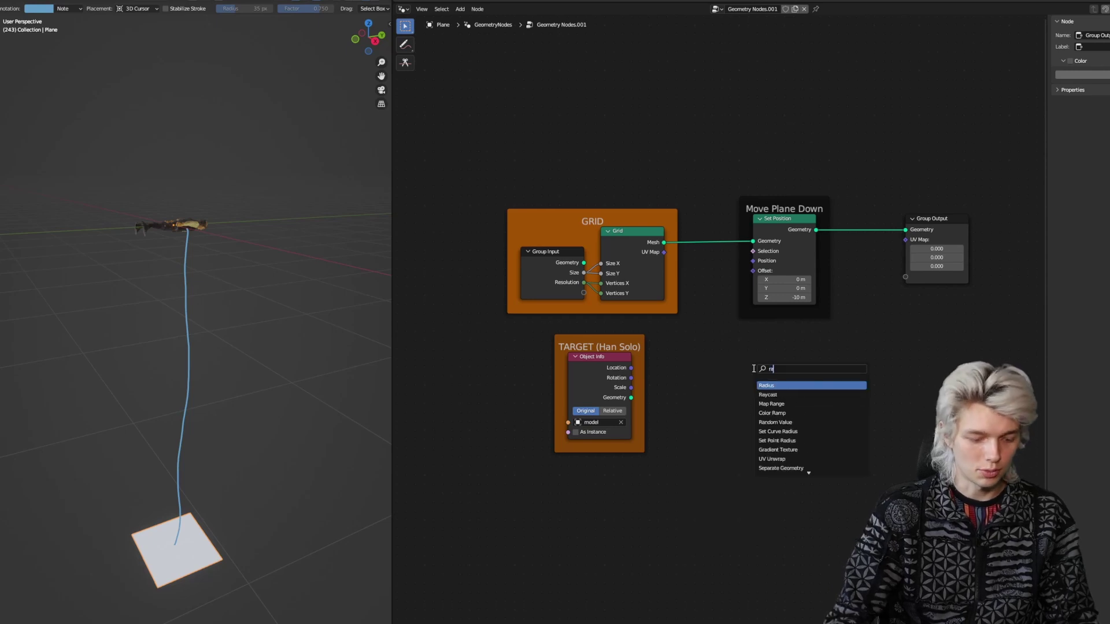
click(768, 384)
click(762, 376)
scroll(698, 401, up, 3)
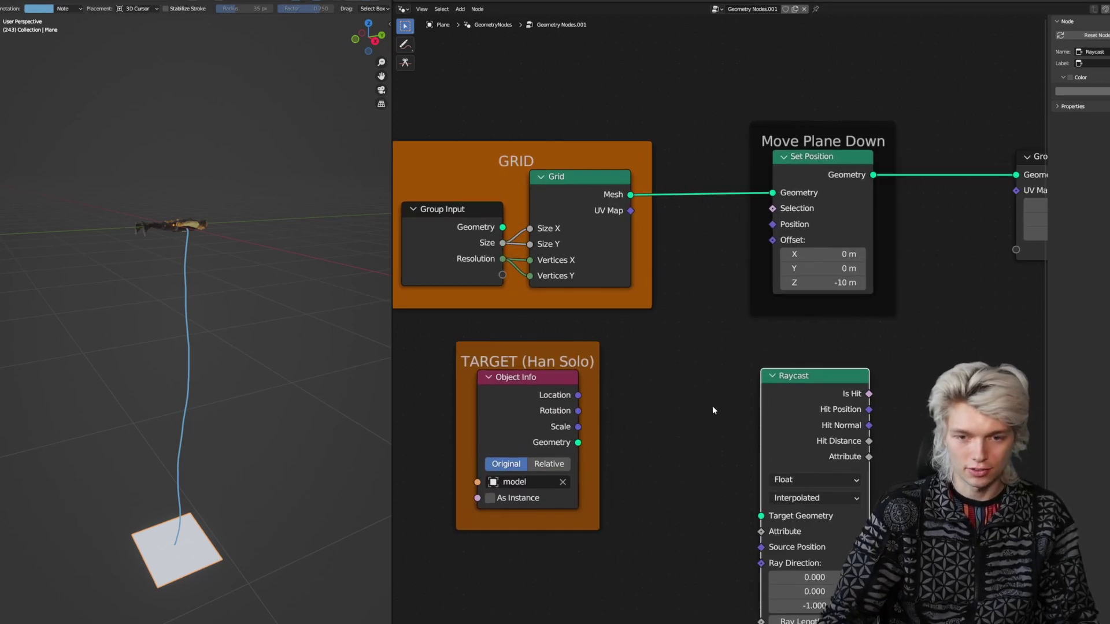
Try a ray direction Z of 1 and a ray length of 5 m on the Raycast node.
click(785, 508)
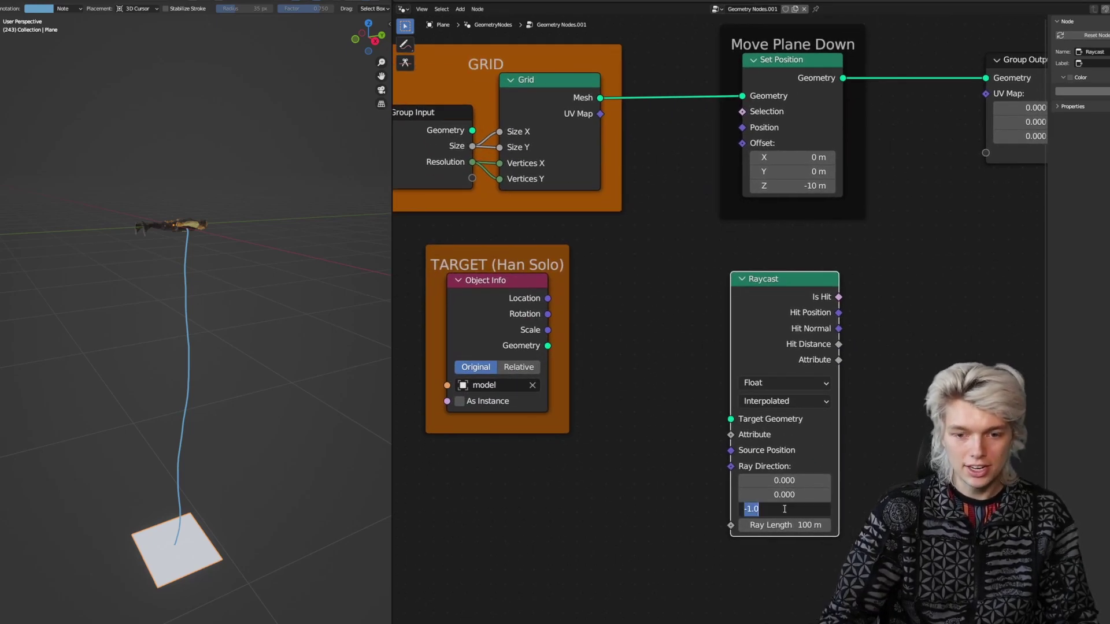
text(1)
key(Return)
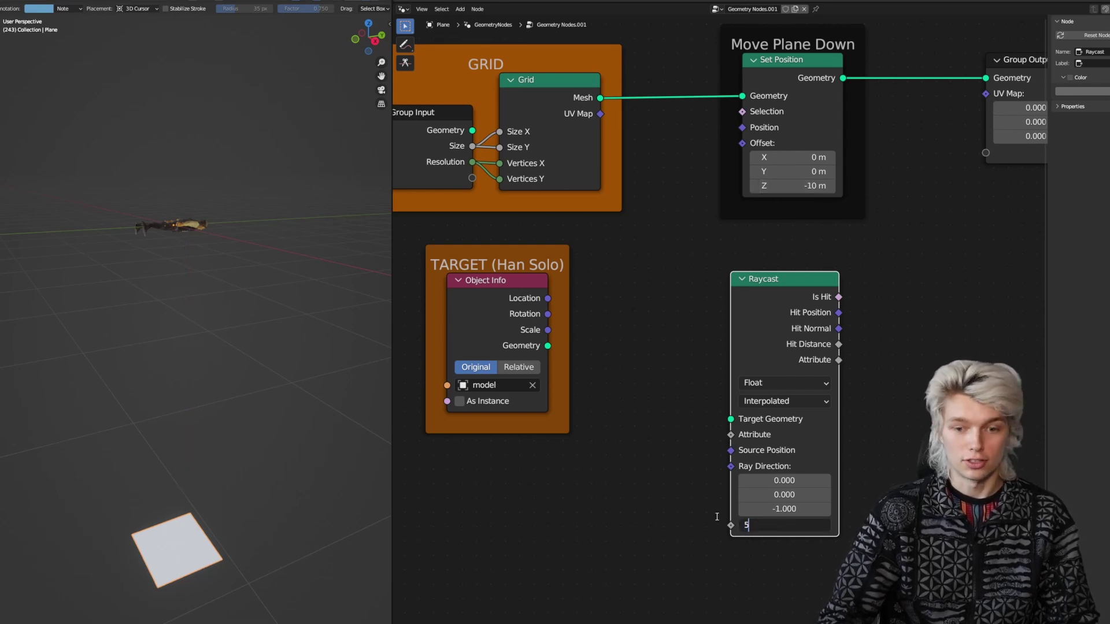
text(5)
key(Return)
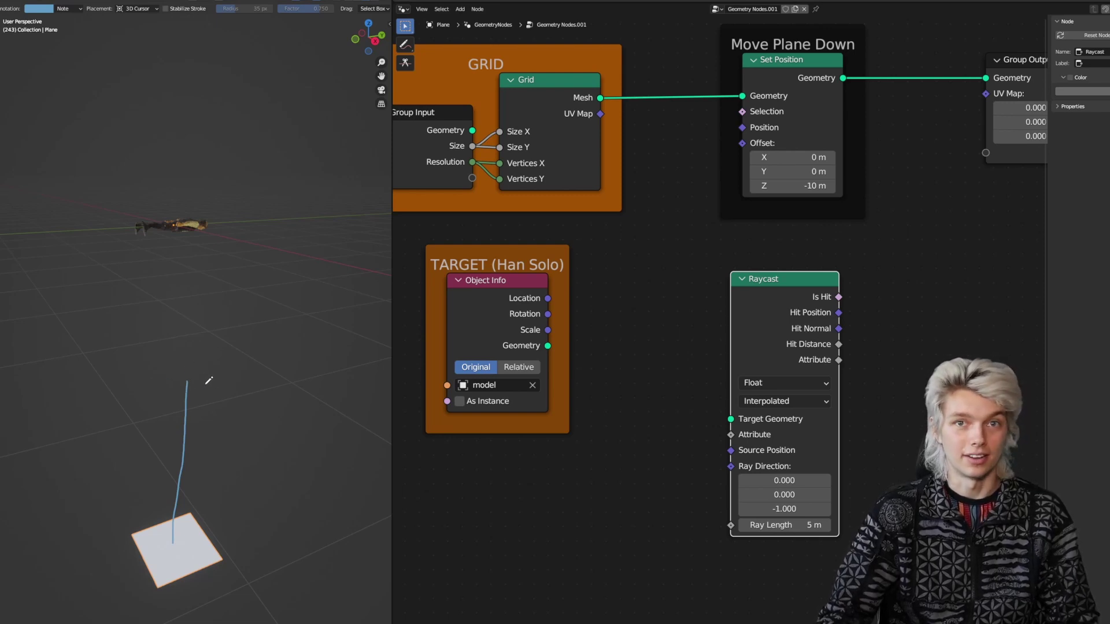
key(ctrl+z)
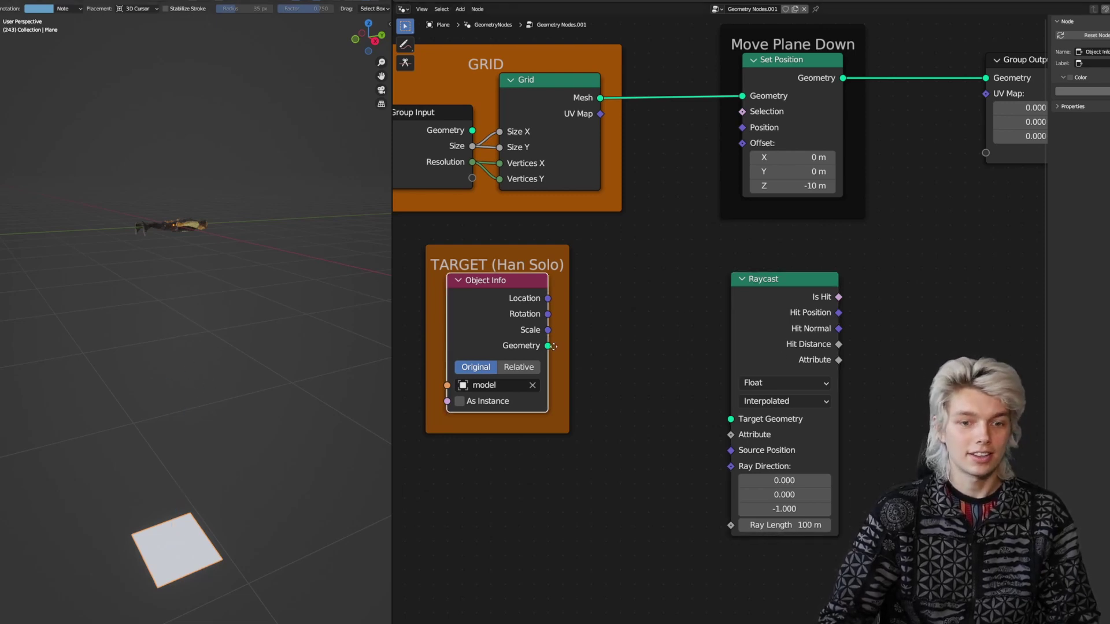
Connect the Object Info geometry to the Raycast node's Target Geometry and set the ray direction's Z to 1.
drag(711, 424, 731, 422)
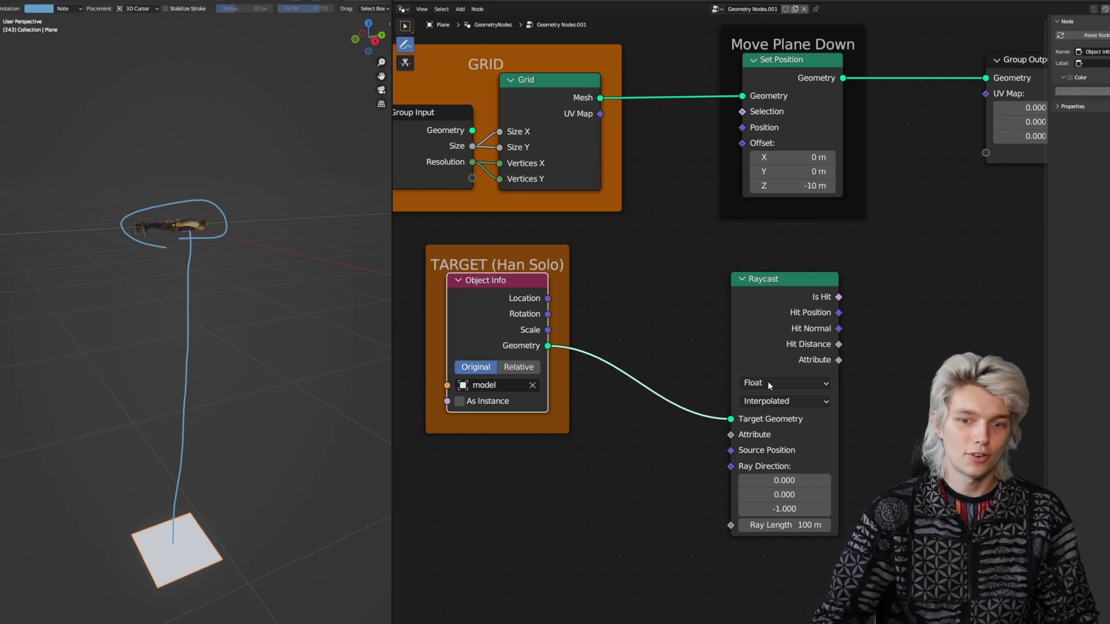
drag(734, 401, 728, 428)
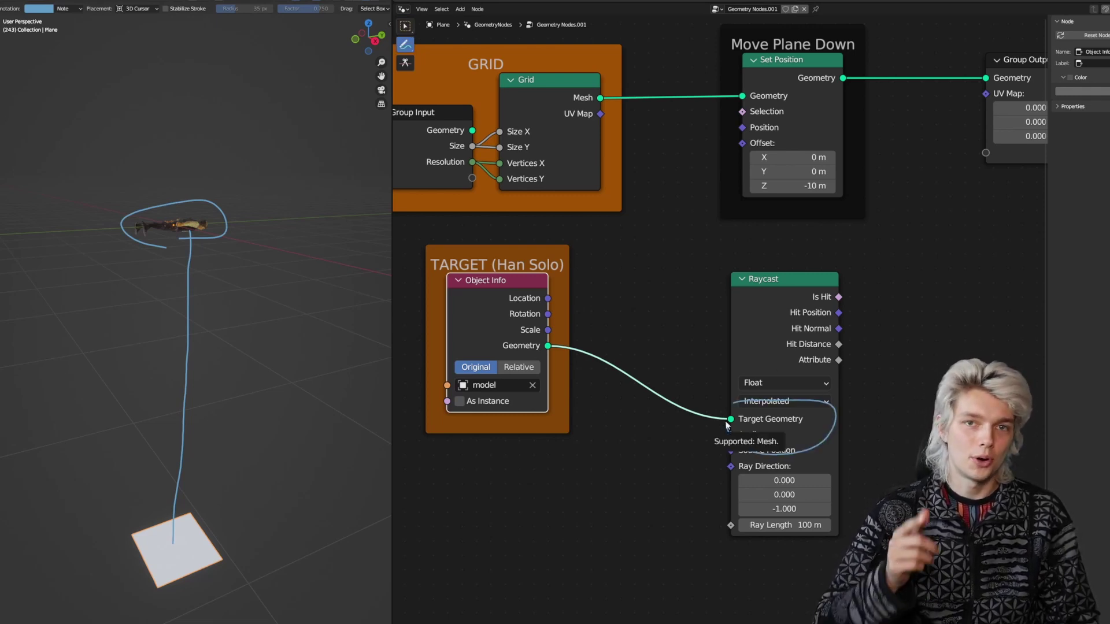
key(ctrl+z)
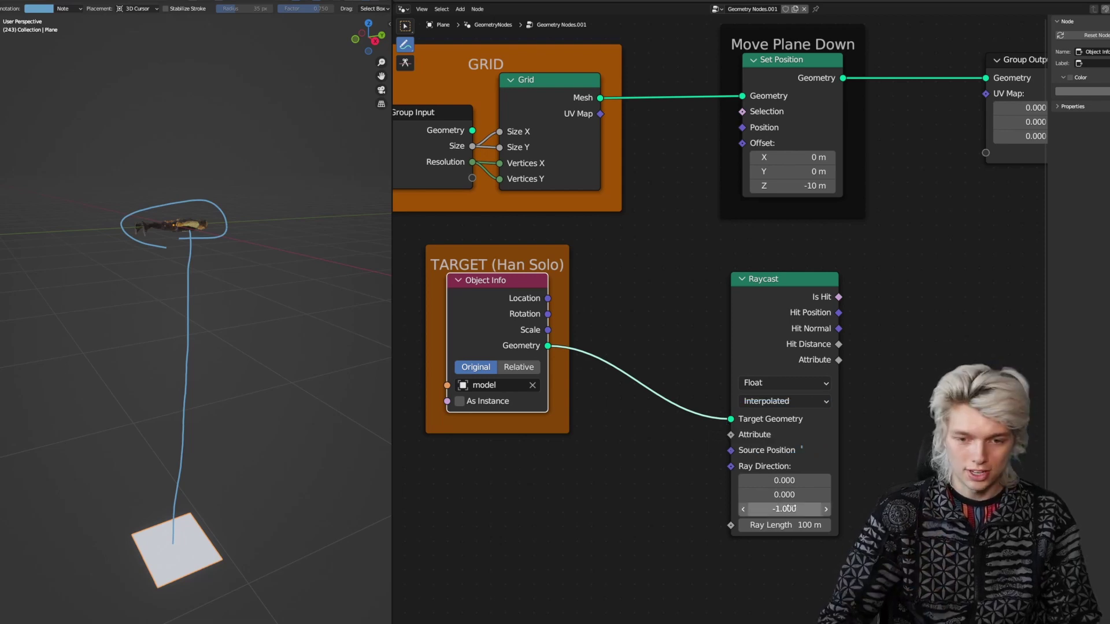
click(791, 508)
text(1)
key(Return)
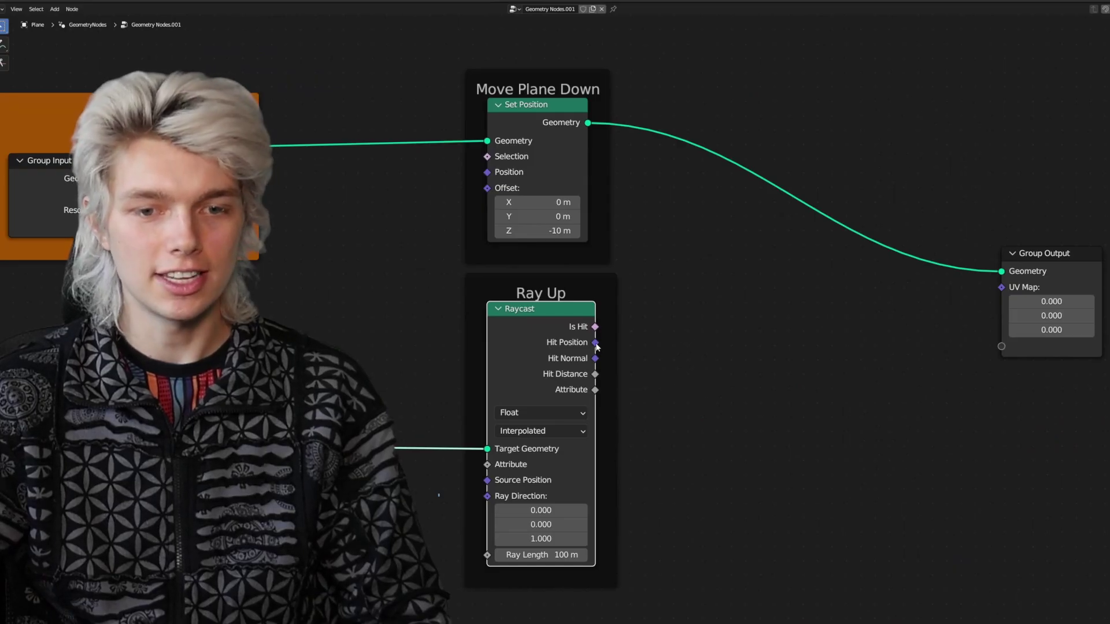
drag(596, 343, 653, 304)
key(Escape)
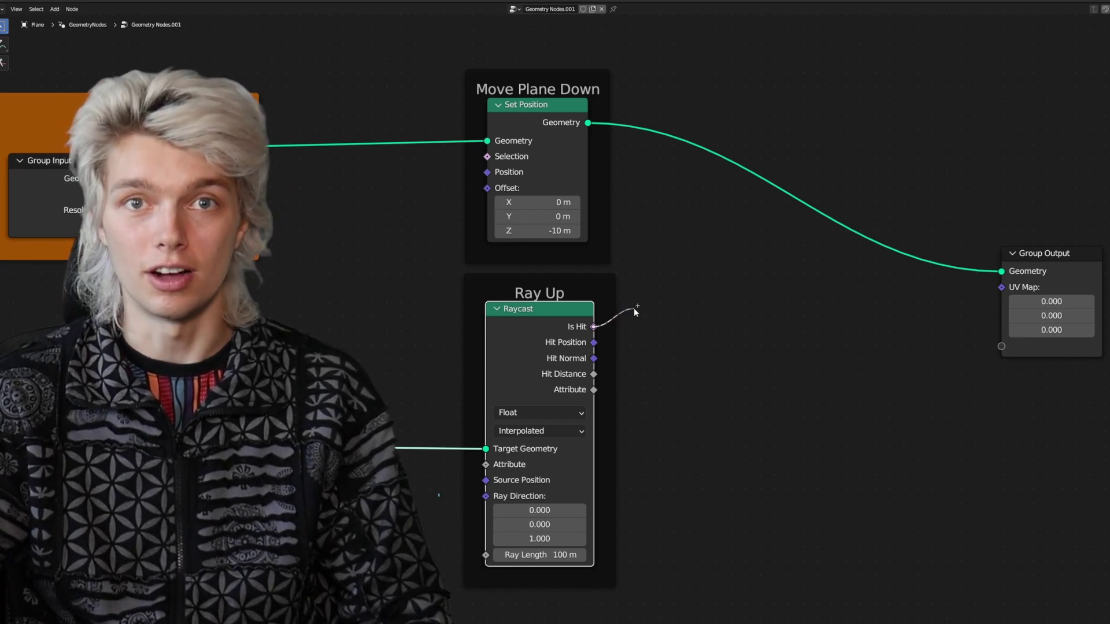
drag(634, 309, 651, 324)
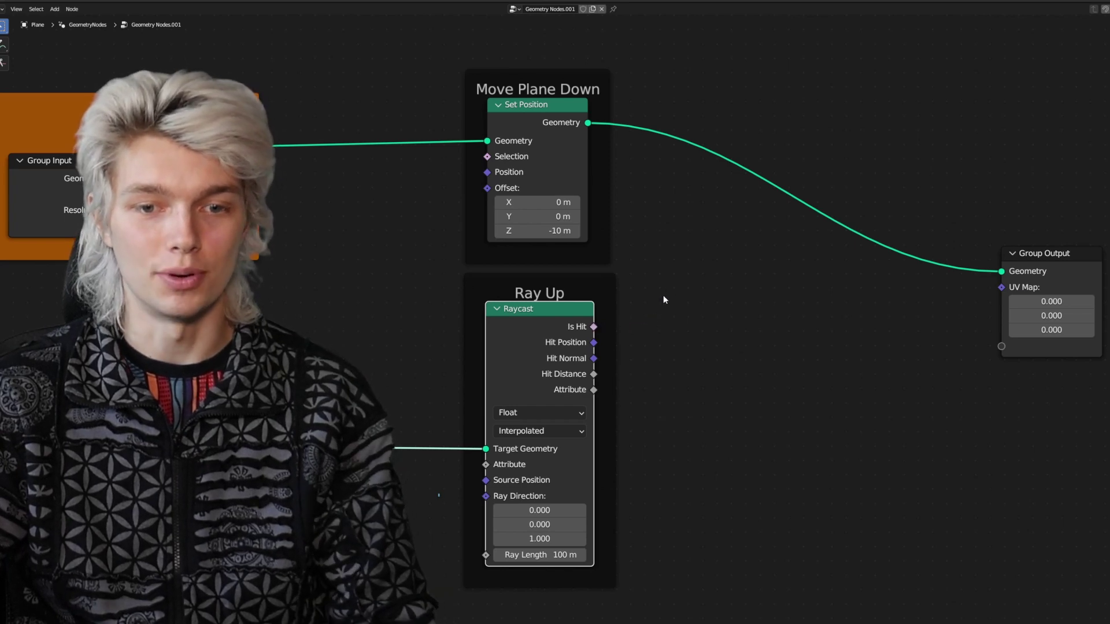
Insert a second Set Position node before Group Output, with Hit Position feeding its Position and Is Hit feeding its Selection.
key(shift+a)
text(set)
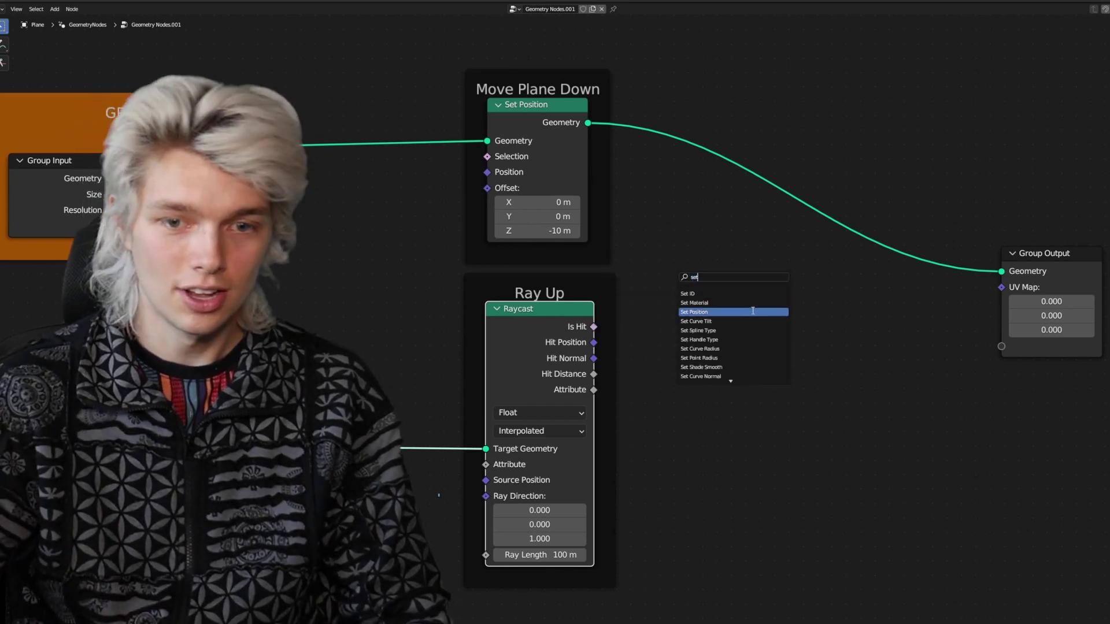
click(749, 312)
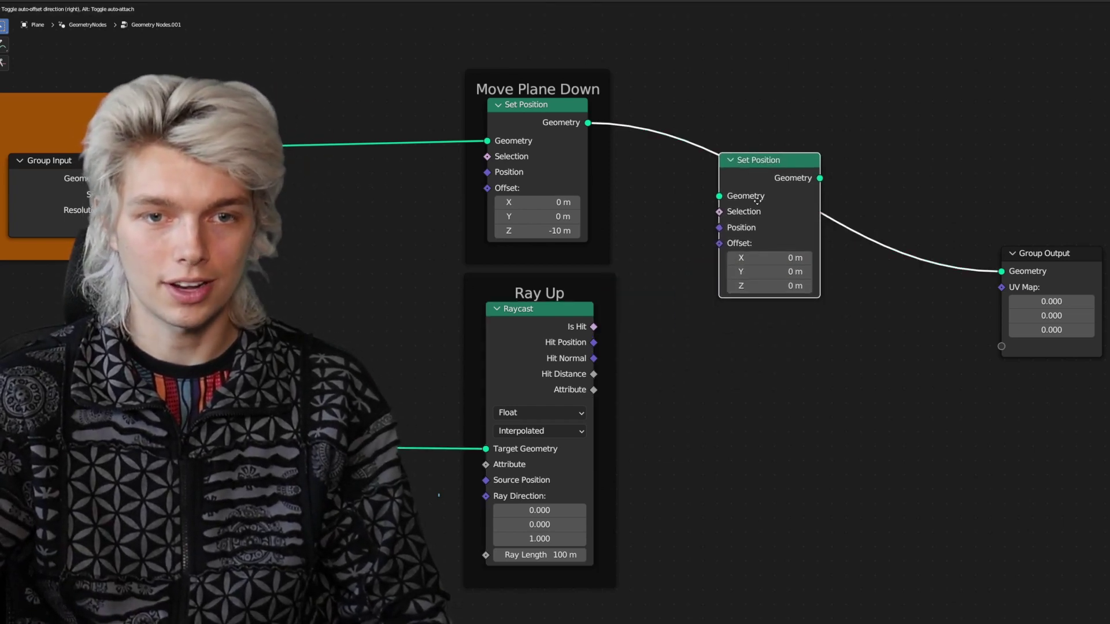
click(757, 201)
mouse_move(594, 345)
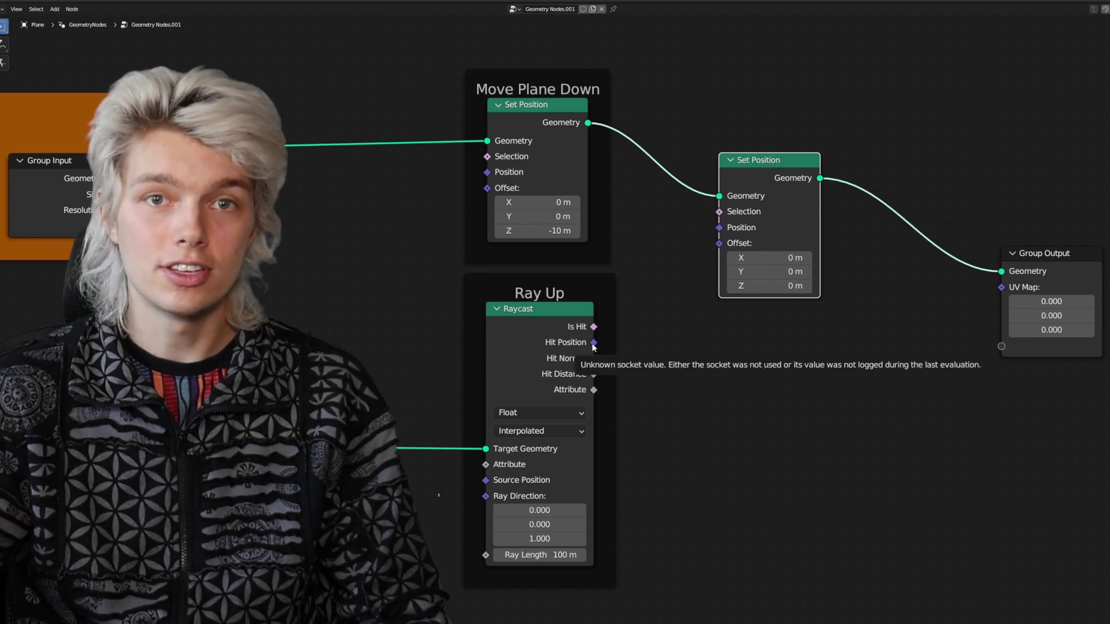
drag(593, 343, 719, 227)
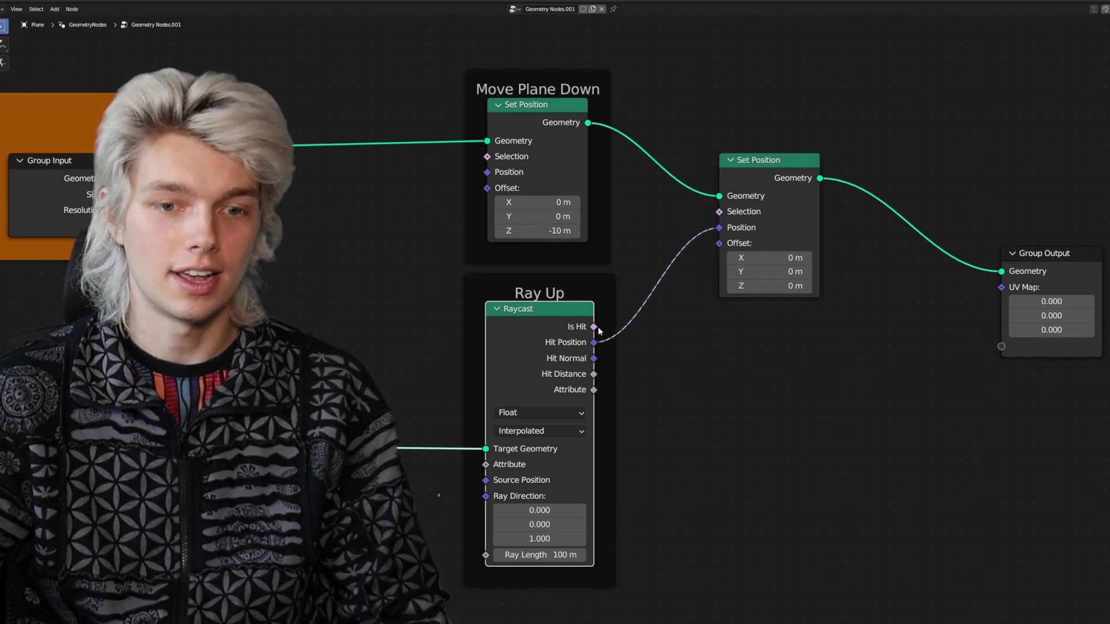
drag(593, 327, 716, 212)
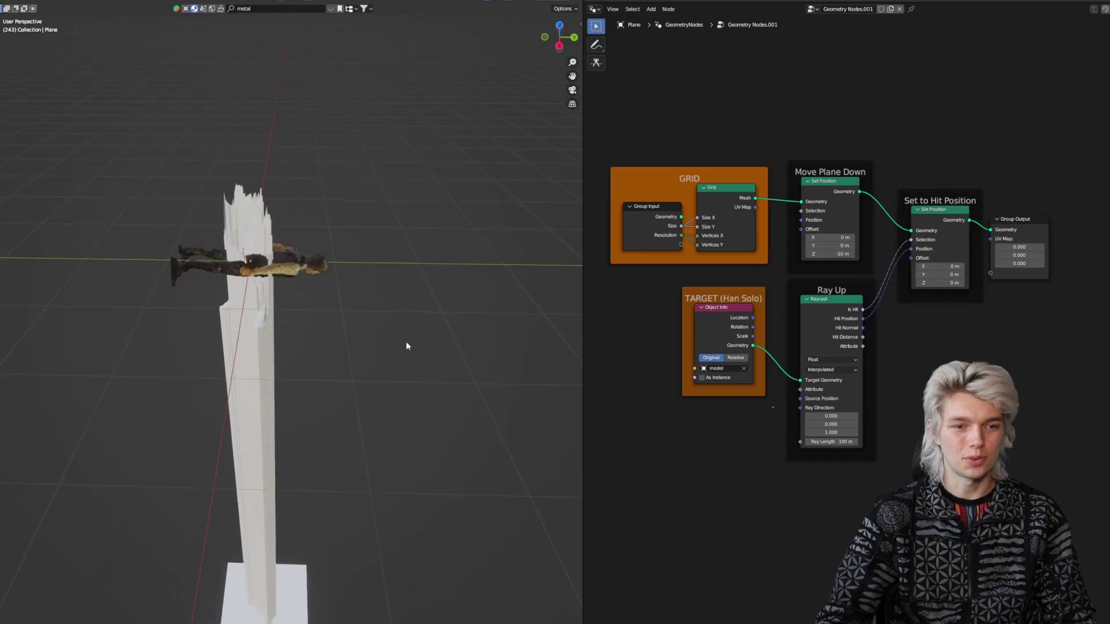
Select the figure in the viewport and switch the Object Info node from Original to Relative.
middle_drag(406, 346, 374, 327)
click(241, 291)
middle_drag(241, 291, 346, 346)
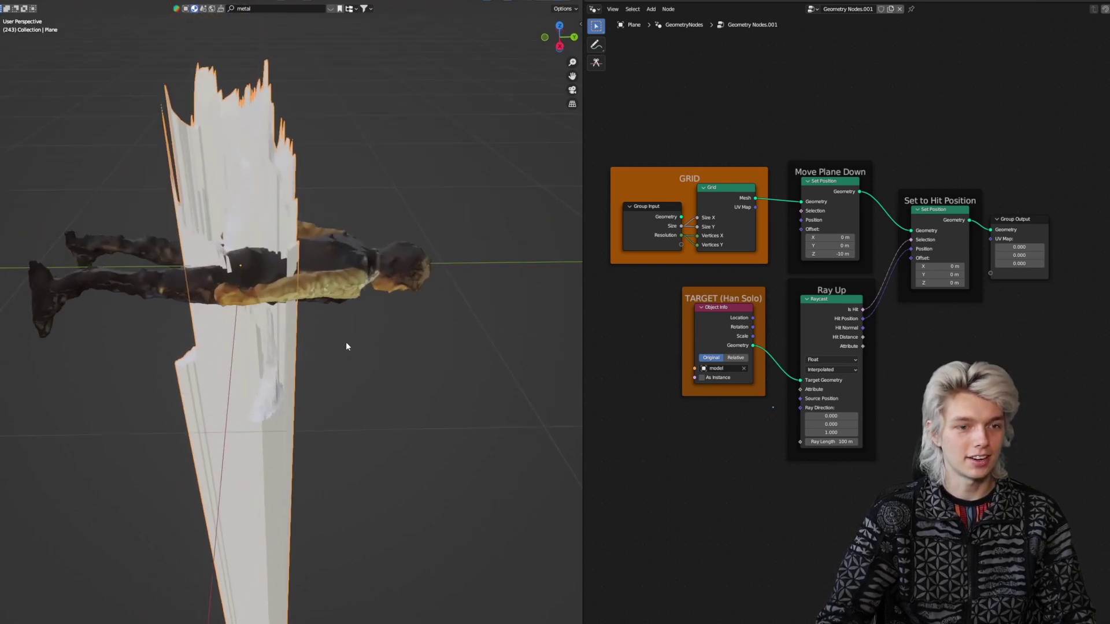
click(341, 271)
scroll(655, 396, up, 4)
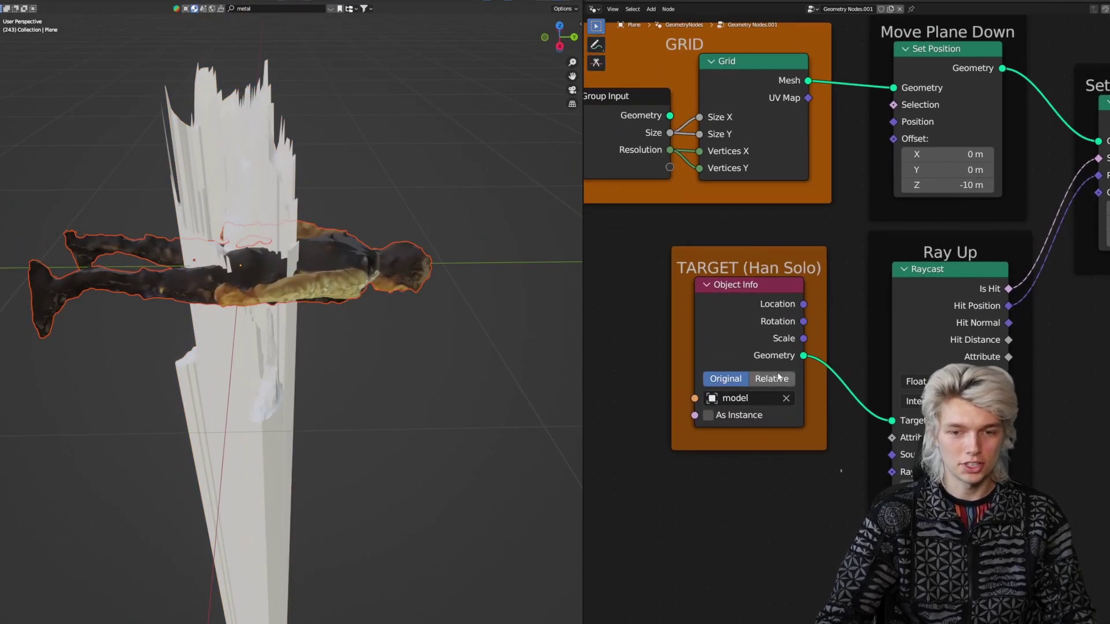
click(778, 377)
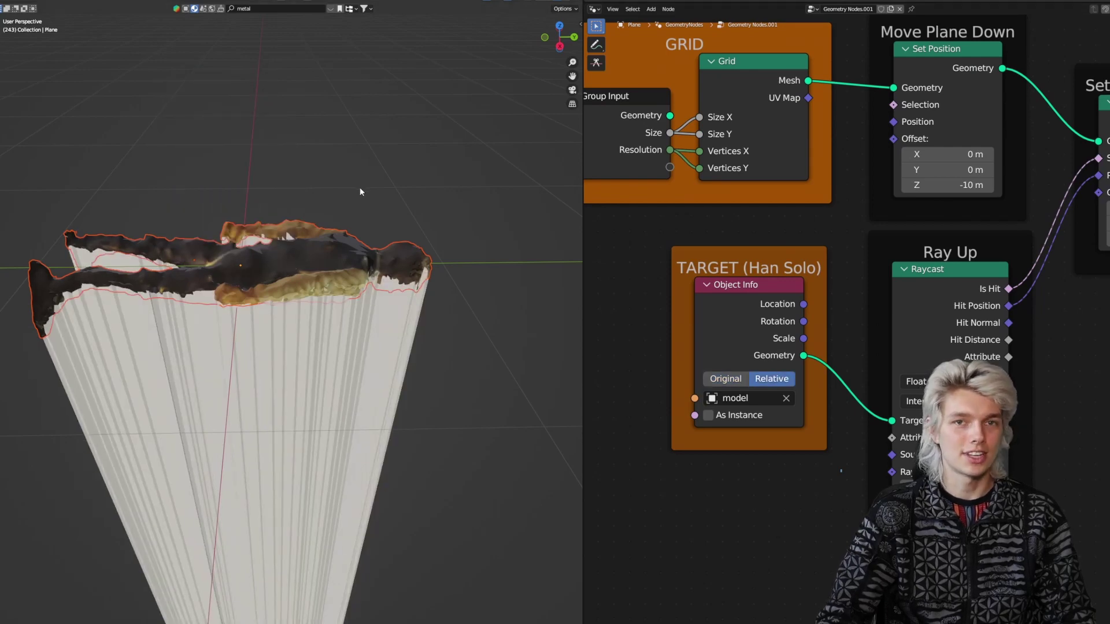
Examine how the grid stretches up from the lowered plane to the underside of the figure.
key(n)
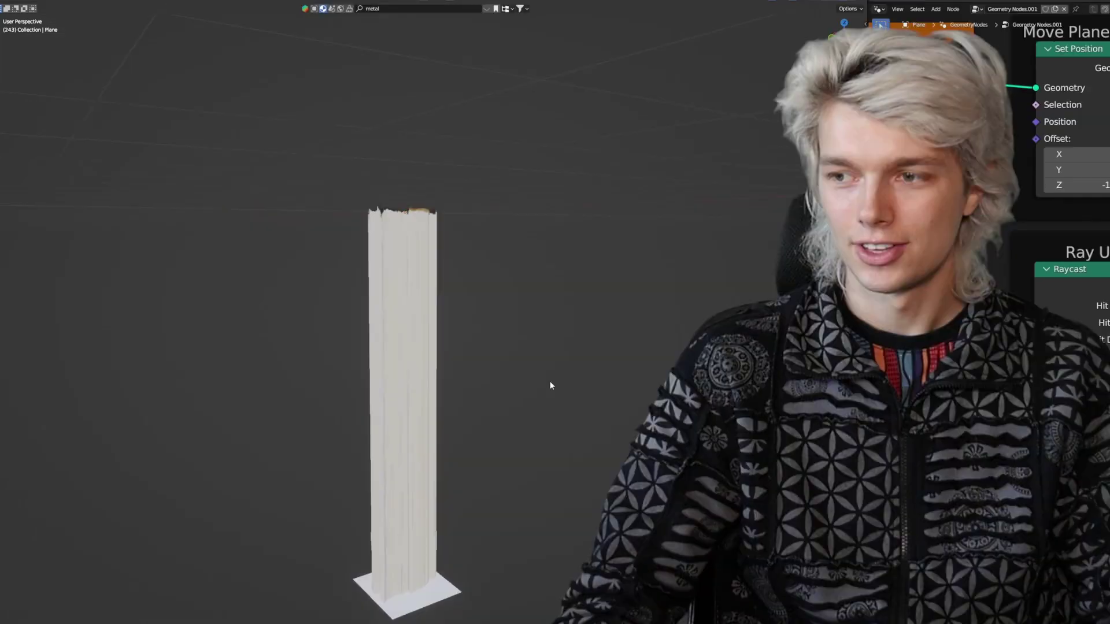
scroll(550, 383, up, 8)
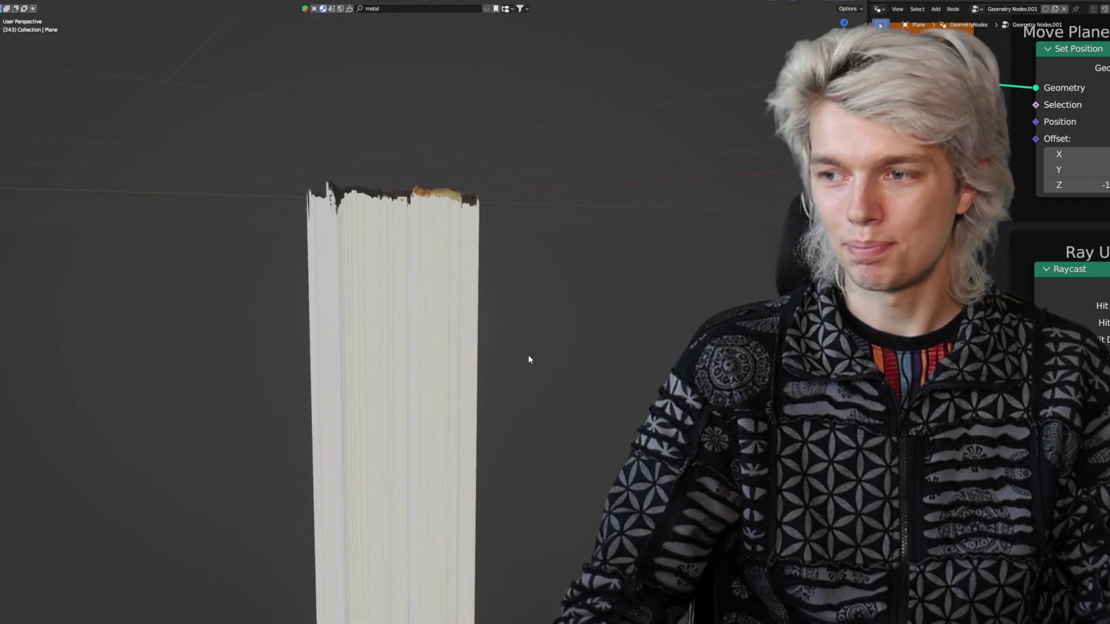
scroll(498, 326, down, 3)
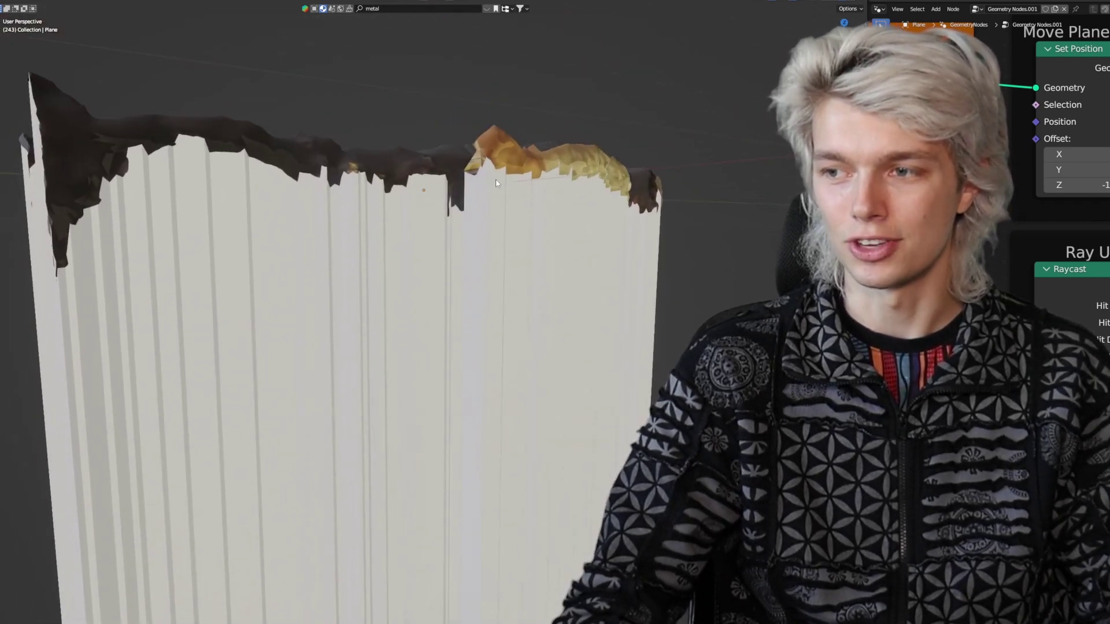
scroll(497, 324, down, 6)
middle_drag(501, 366, 508, 307)
scroll(490, 311, up, 6)
scroll(504, 319, down, 4)
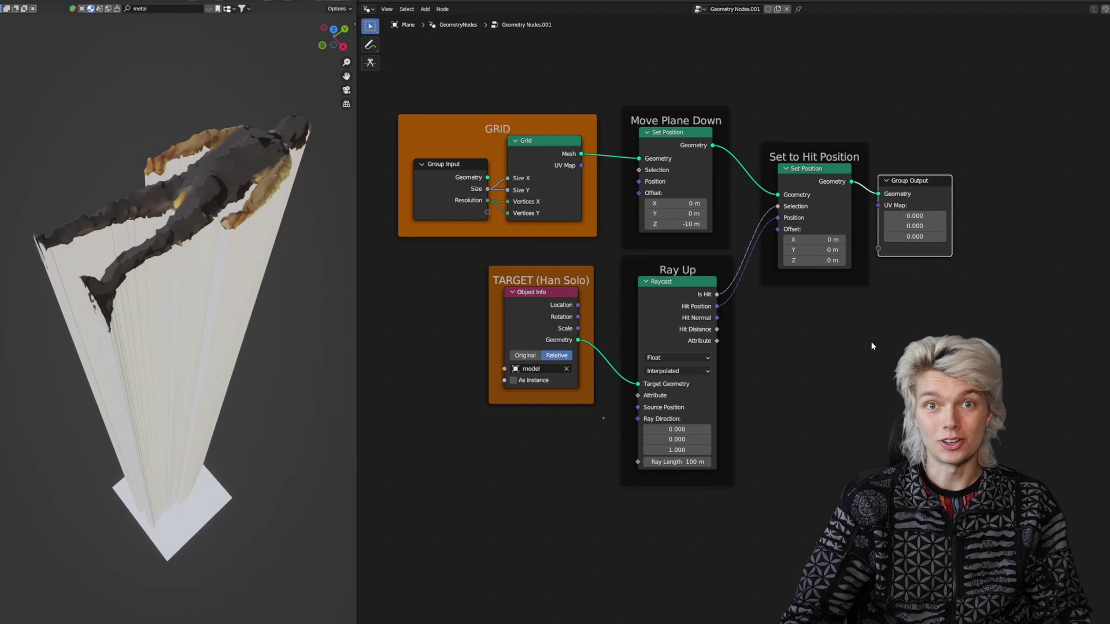
Insert a third Set Position node between the hit-position node and Group Output.
key(shift+a)
text(set)
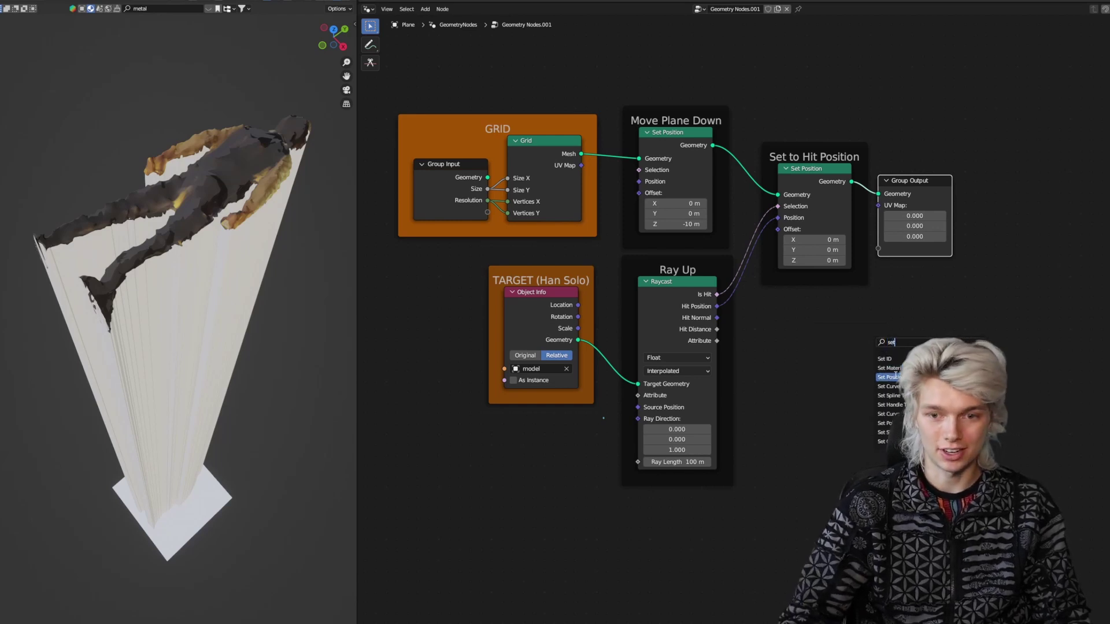
click(896, 377)
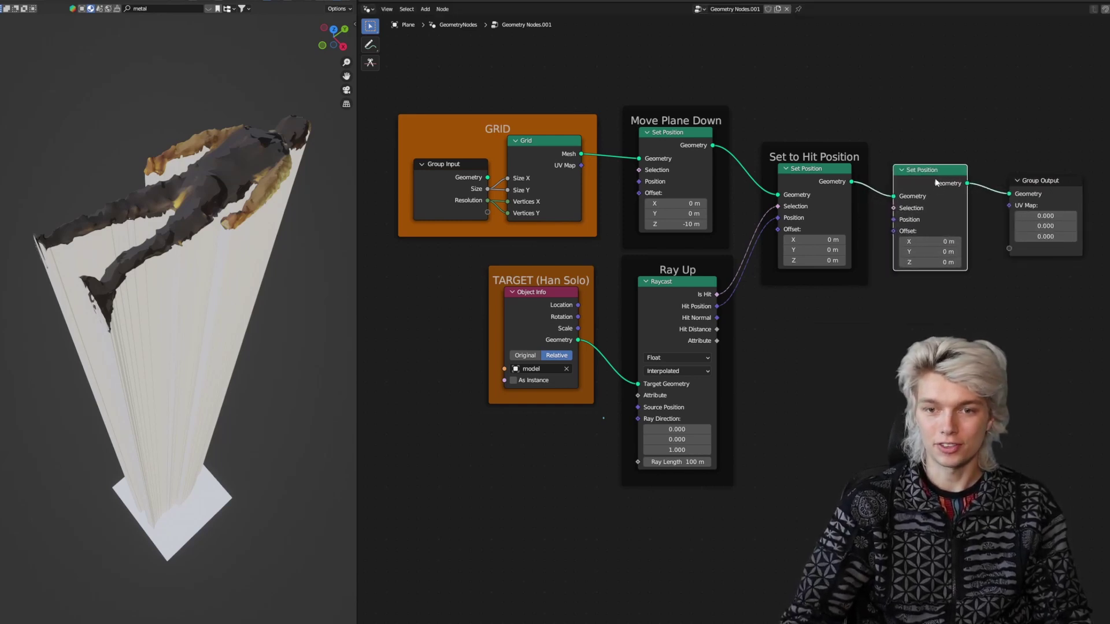
click(919, 253)
Invert the Raycast node's Is Hit output with a Not node and feed it into the last Set Position node's Selection.
drag(722, 296, 788, 327)
text(not)
key(Return)
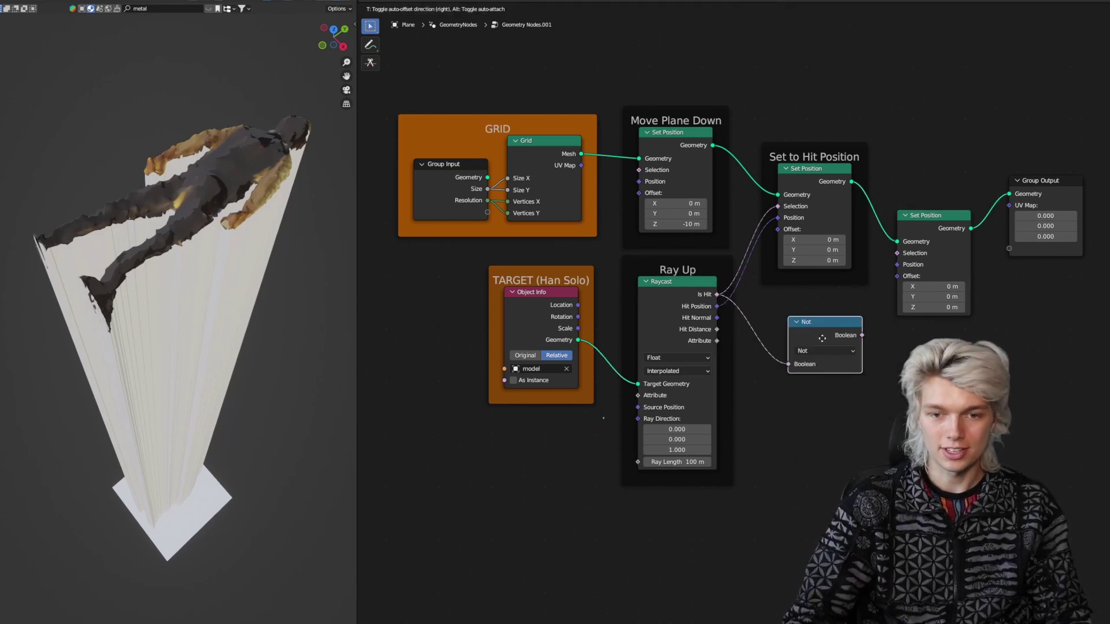
click(787, 313)
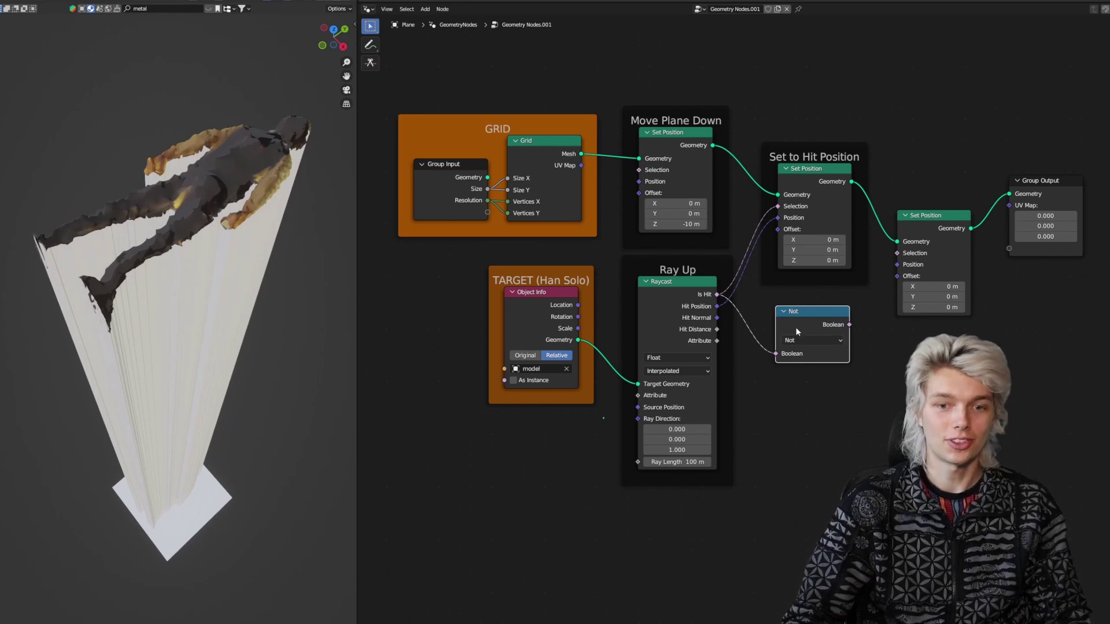
drag(849, 325, 897, 253)
Set the last Set Position node's Z offset to 10 m and check the raised grid around the figure.
click(924, 309)
text(10)
key(Return)
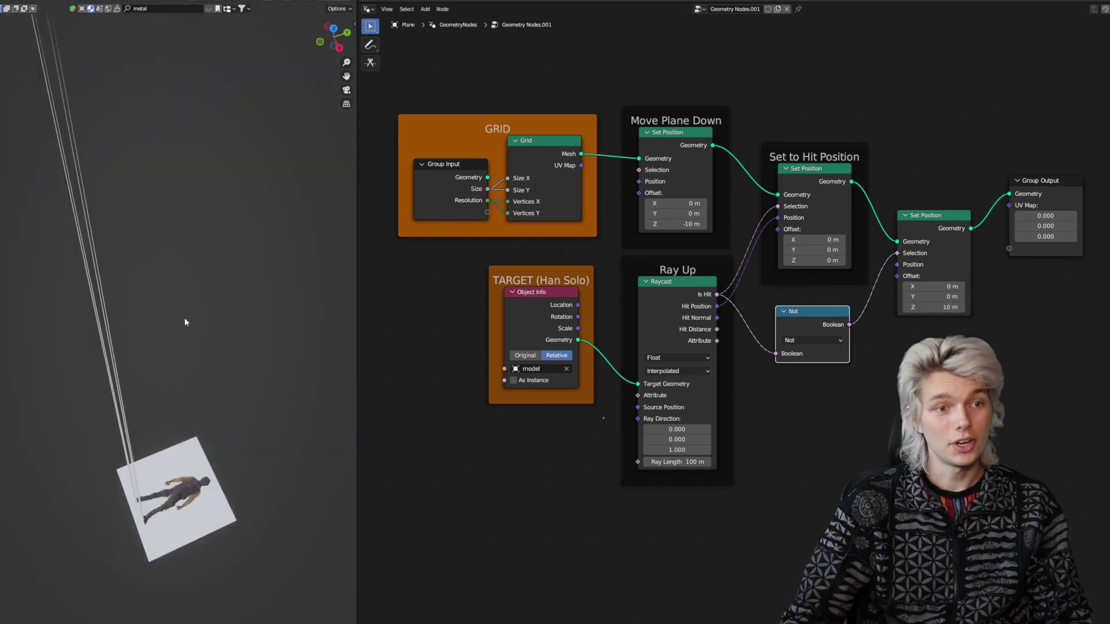
mouse_move(183, 317)
middle_down()
mouse_move(196, 326)
mouse_move(199, 310)
mouse_move(186, 313)
middle_up()
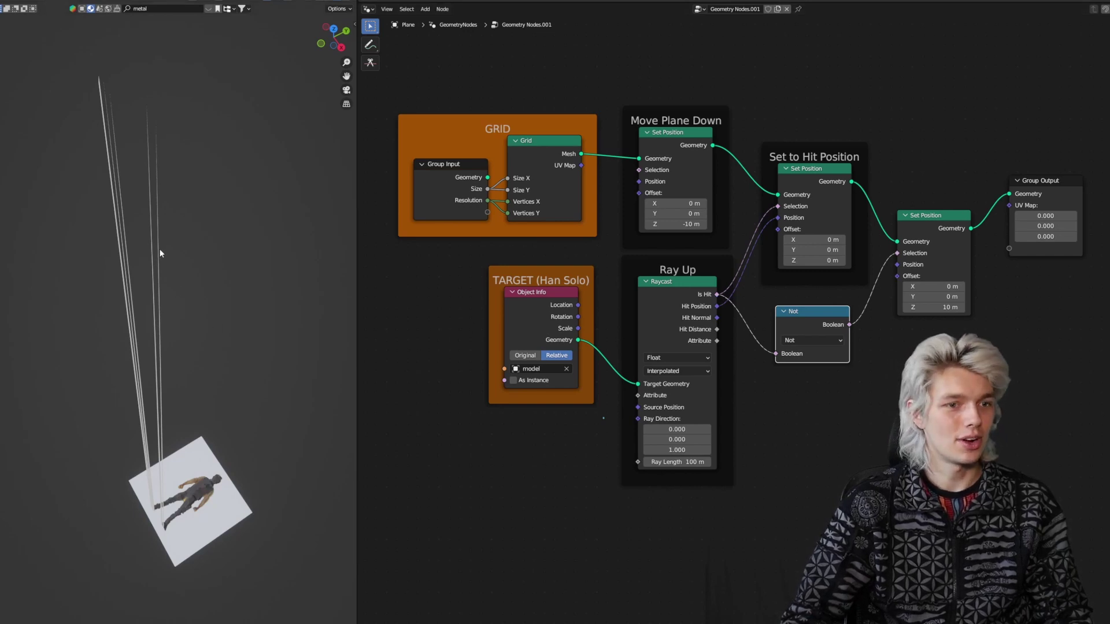
Delete the Not node that drives the last Set Position node's Selection.
scroll(183, 304, down, 3)
middle_drag(179, 293, 162, 418)
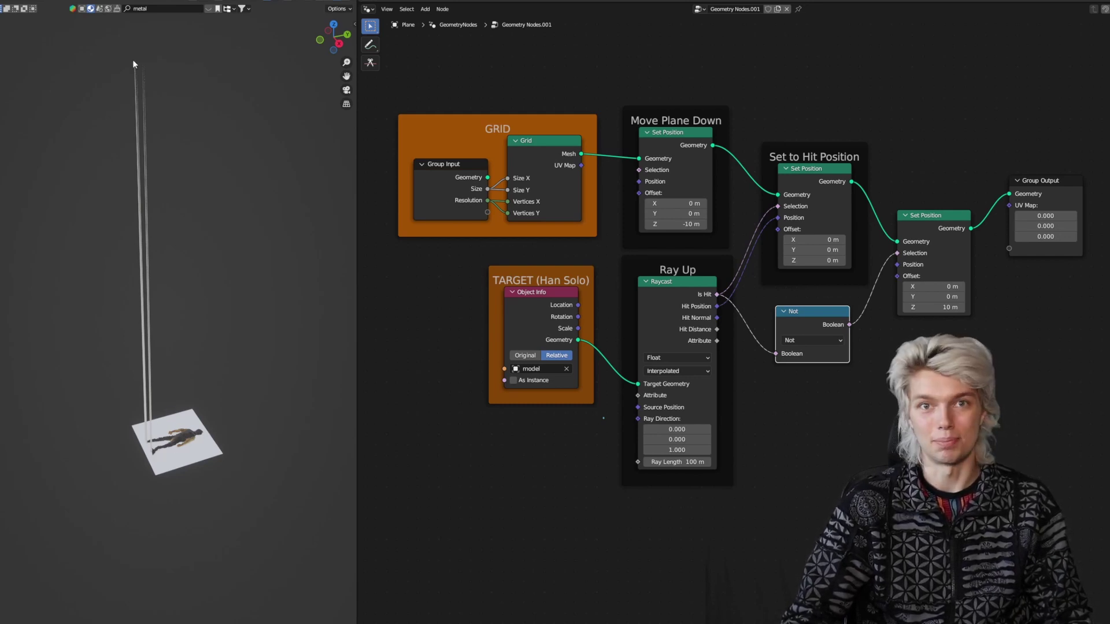
key(x)
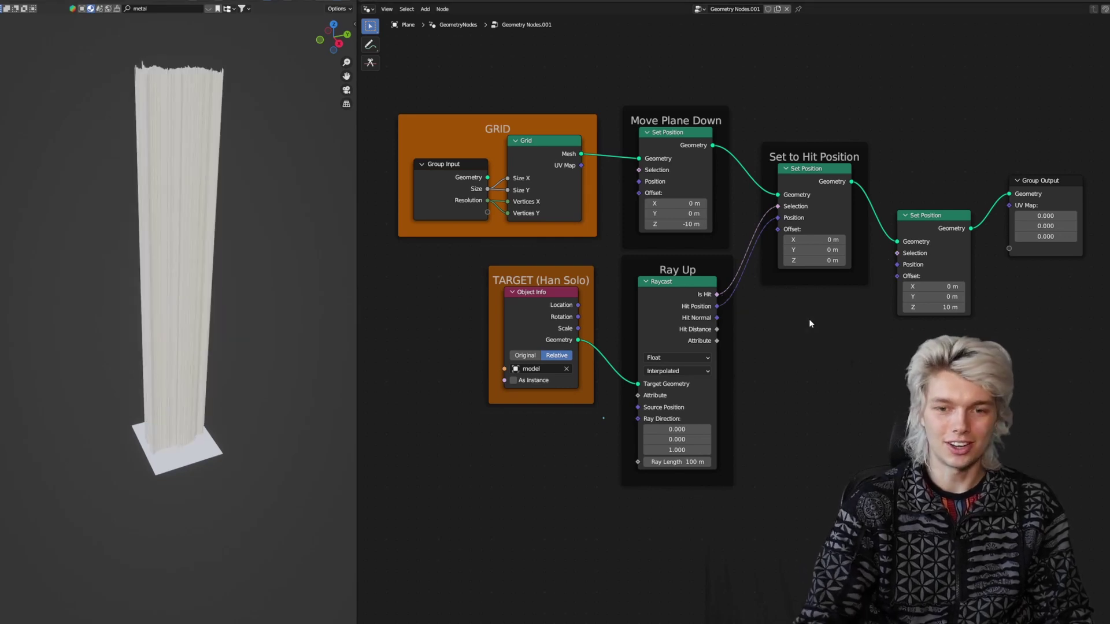
Add a Position node below the Raycast node and split its output with a Separate XYZ node.
key(shift+a)
text(pos)
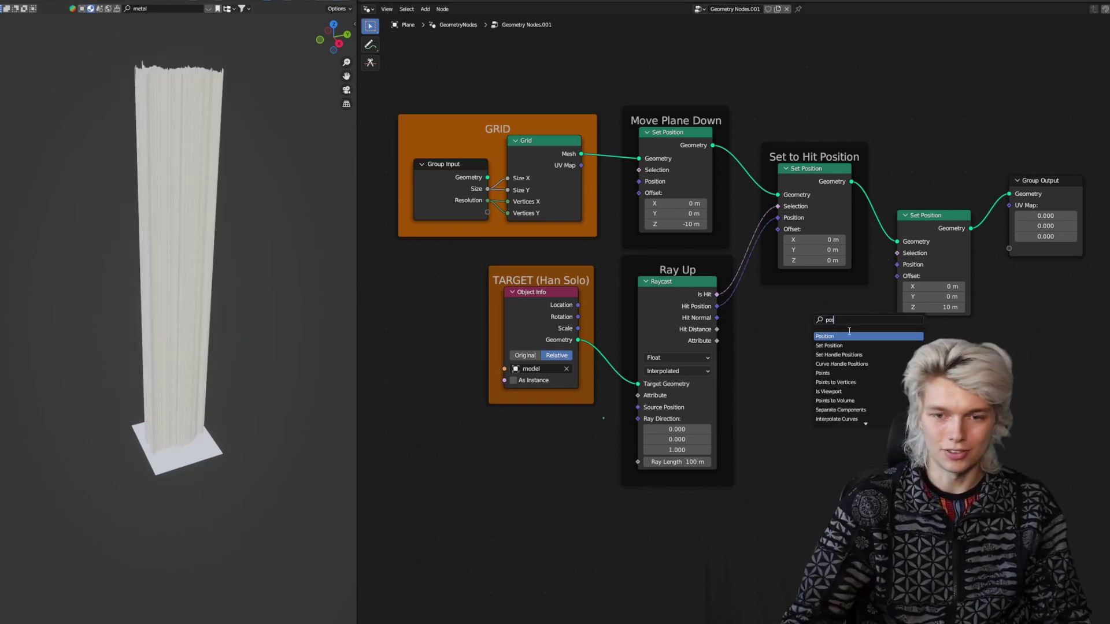
key(Return)
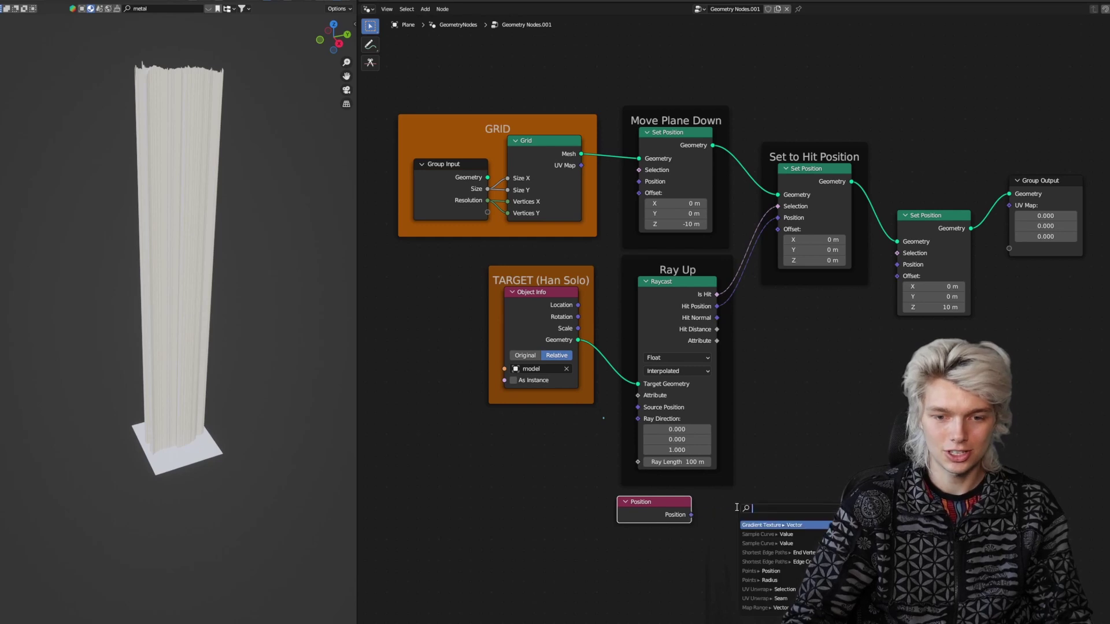
text(sep)
click(765, 523)
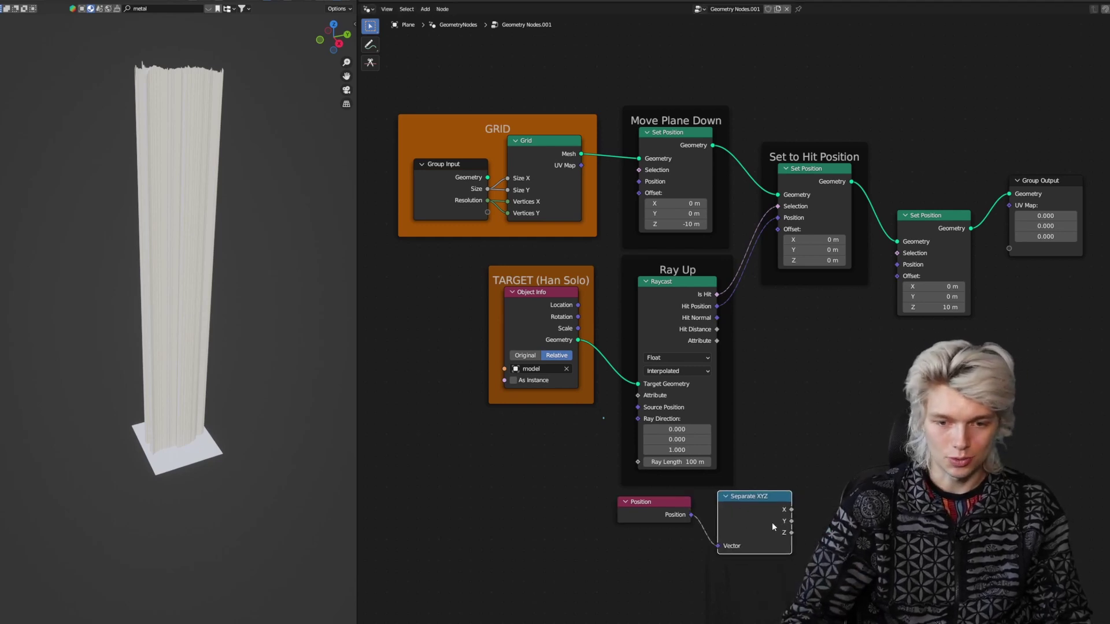
Run the separated Z through a Compare node set to Equal and feed its result into the last Set Position node's Selection.
drag(792, 534, 823, 475)
text(comp)
click(842, 529)
click(838, 503)
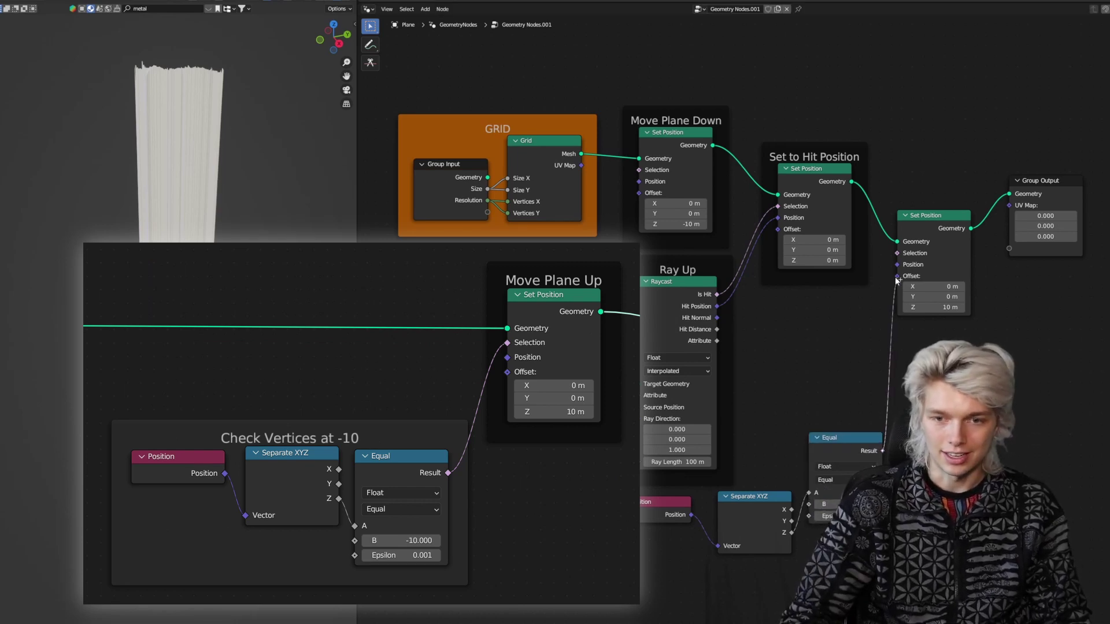
drag(893, 271, 896, 253)
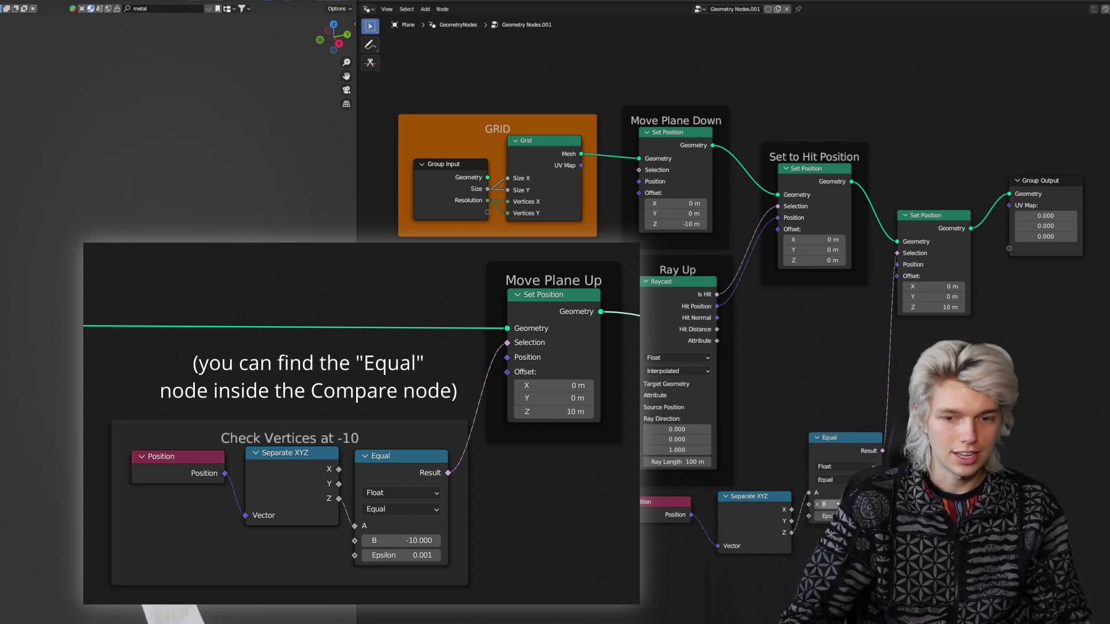
Set the Equal node's B value to -10.
key(Return)
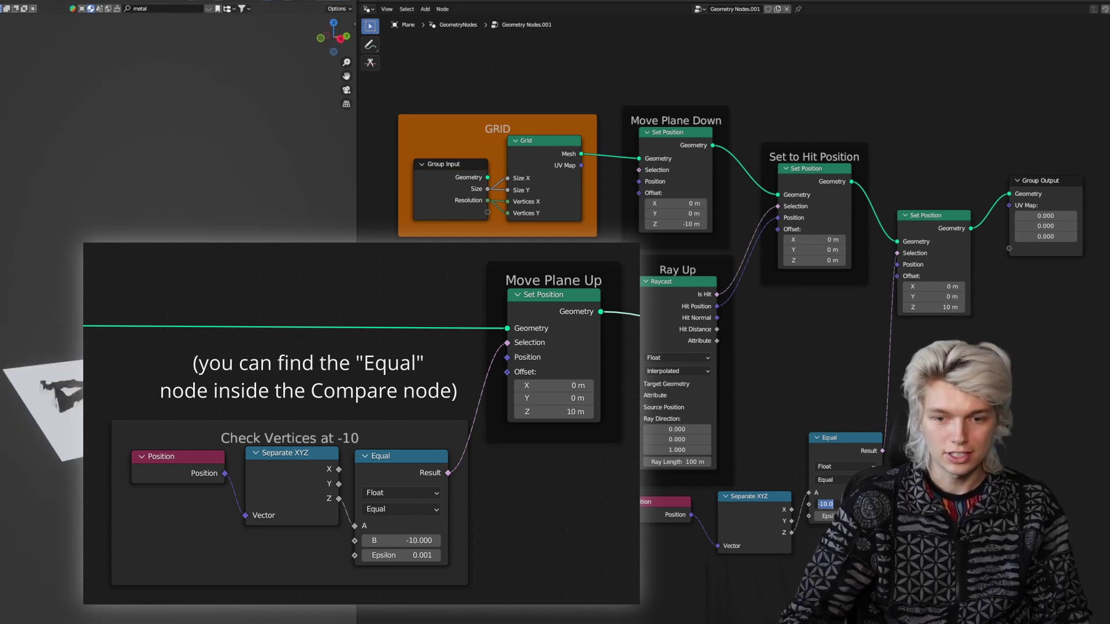
click(687, 234)
key(Return)
double_click(921, 305)
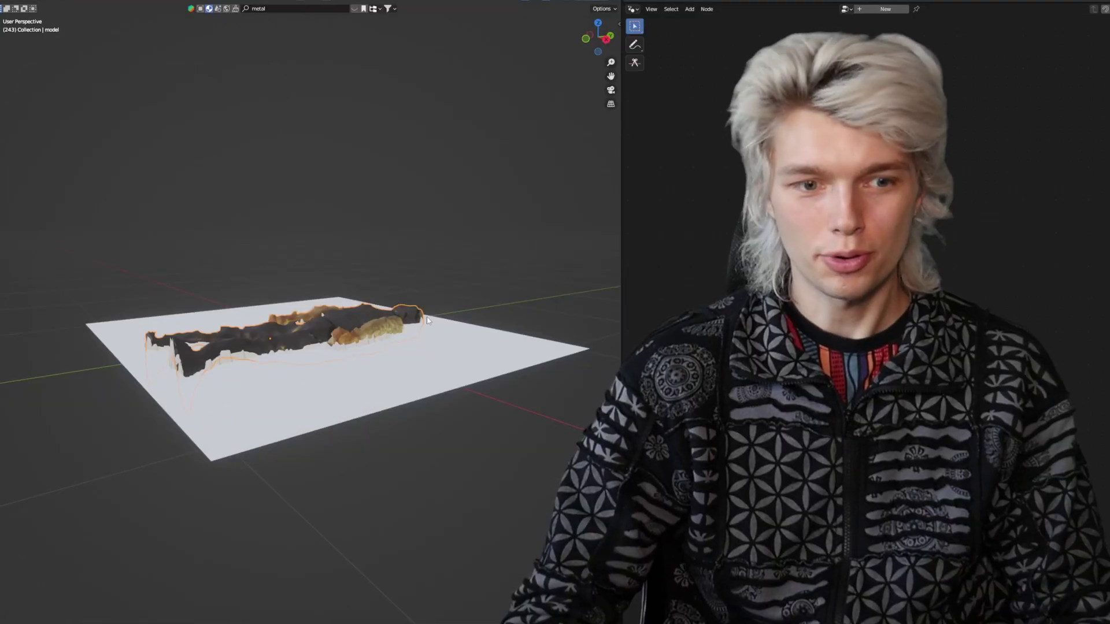
Inspect the grid spikes rising above the plane and unhide the figure.
scroll(368, 328, up, 3)
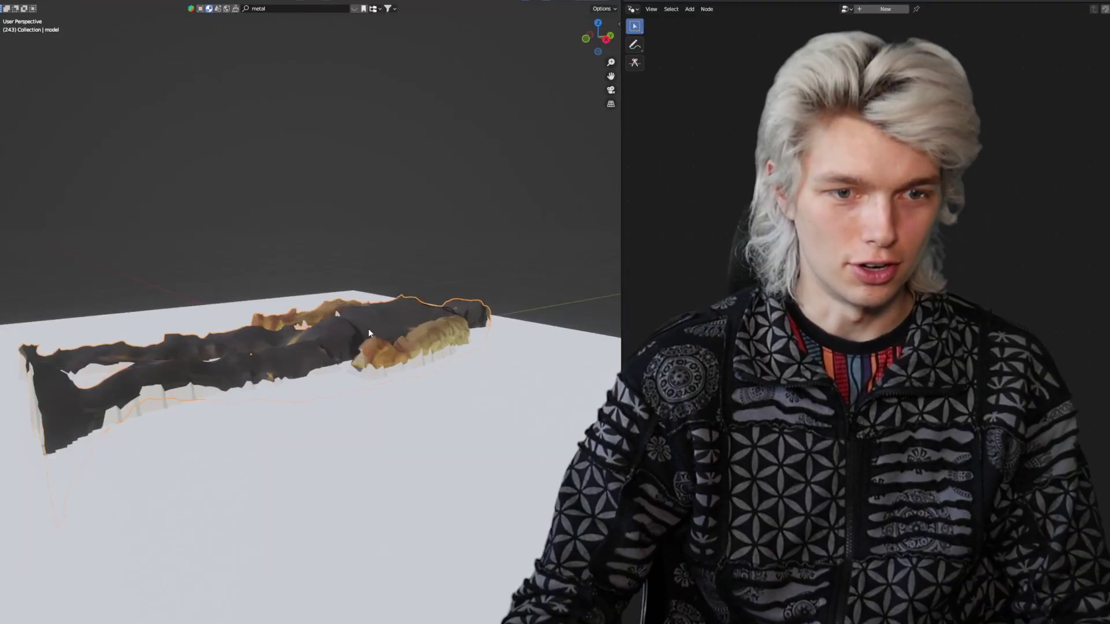
scroll(359, 326, down, 3)
scroll(412, 306, up, 3)
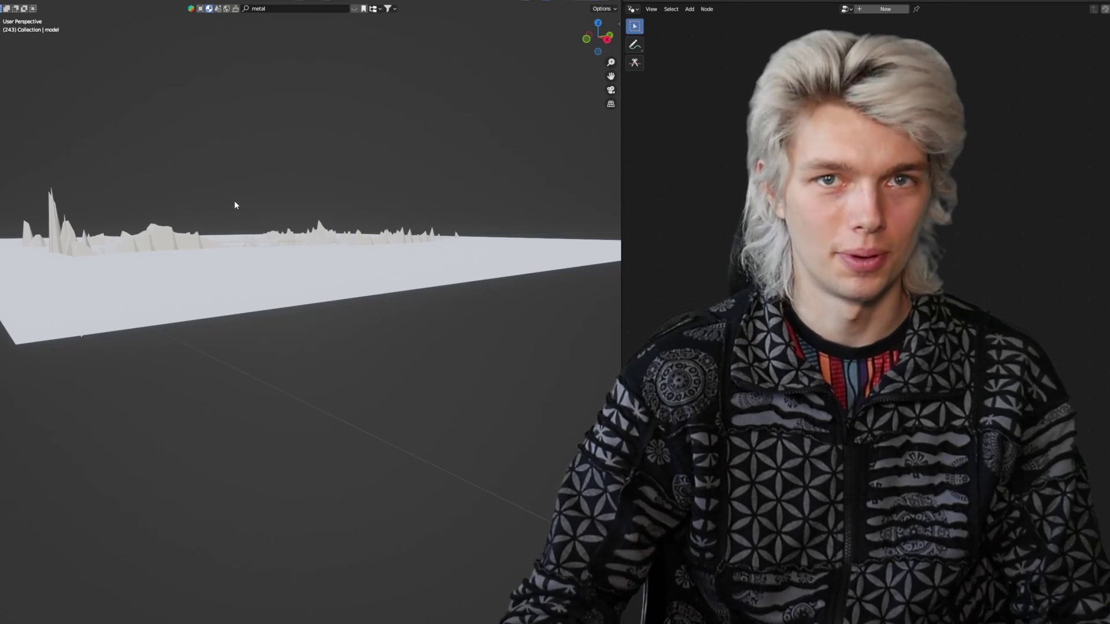
key(alt+h)
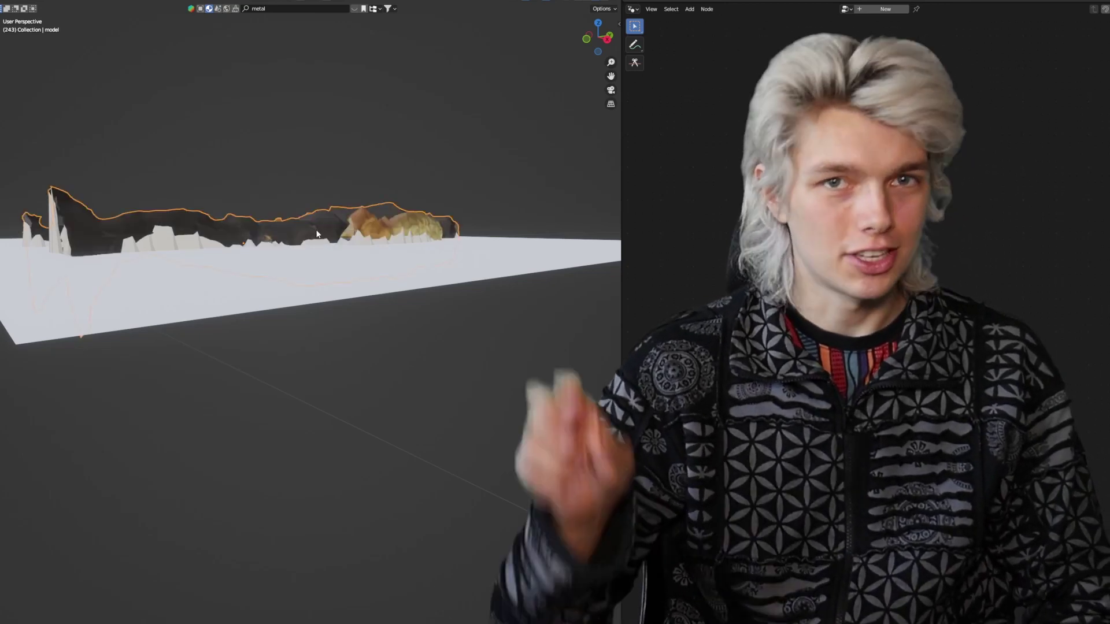
Move the figure along Z to above the plane and check how the grid stretches up to it.
middle_drag(316, 230, 329, 202)
key(g)
key(z)
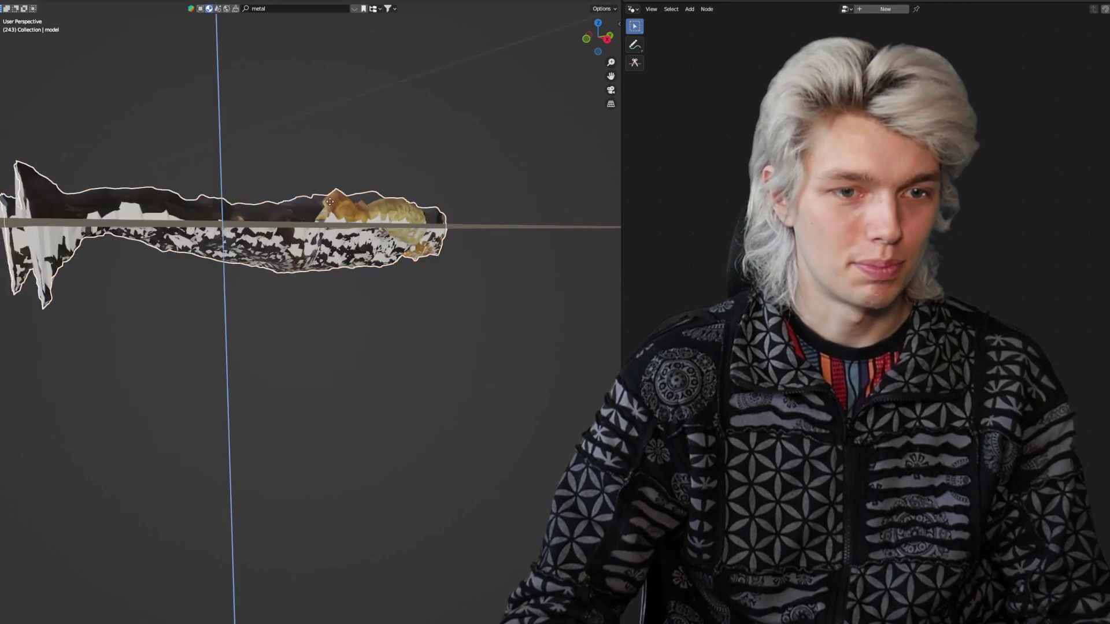
key(Return)
middle_drag(249, 196, 305, 257)
key(g)
key(z)
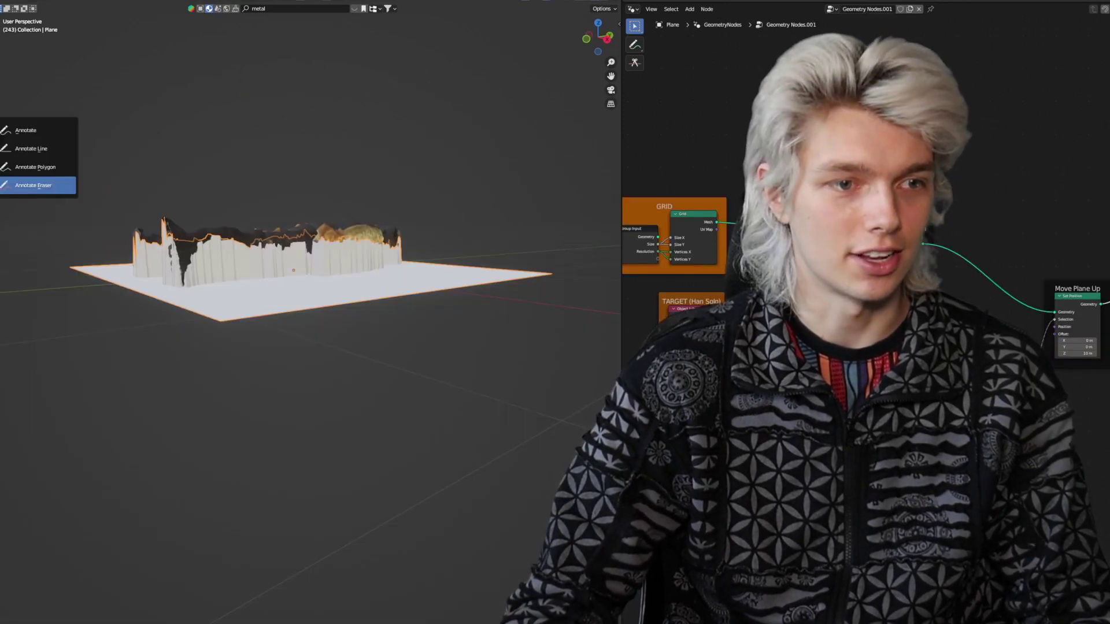
Erase annotation strokes around the plane with the Annotate Eraser.
click(37, 189)
drag(309, 578, 308, 246)
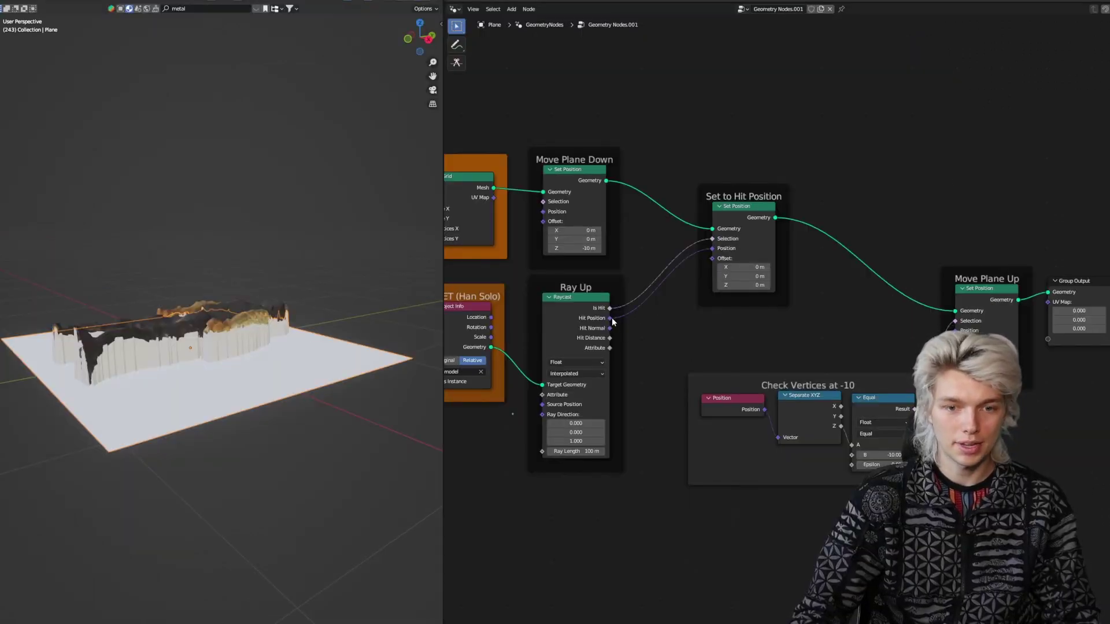
Move the Set to Hit Position node and everything after it away from the Raycast node to make room.
drag(610, 318, 689, 322)
key(Escape)
mouse_move(693, 156)
mouse_down()
mouse_move(895, 350)
mouse_move(1073, 472)
mouse_up()
drag(738, 192, 994, 193)
click(703, 267)
Insert a Separate XYZ node on the link coming from the Raycast node's Hit Position.
scroll(704, 268, up, 2)
key(shift+a)
text(sep)
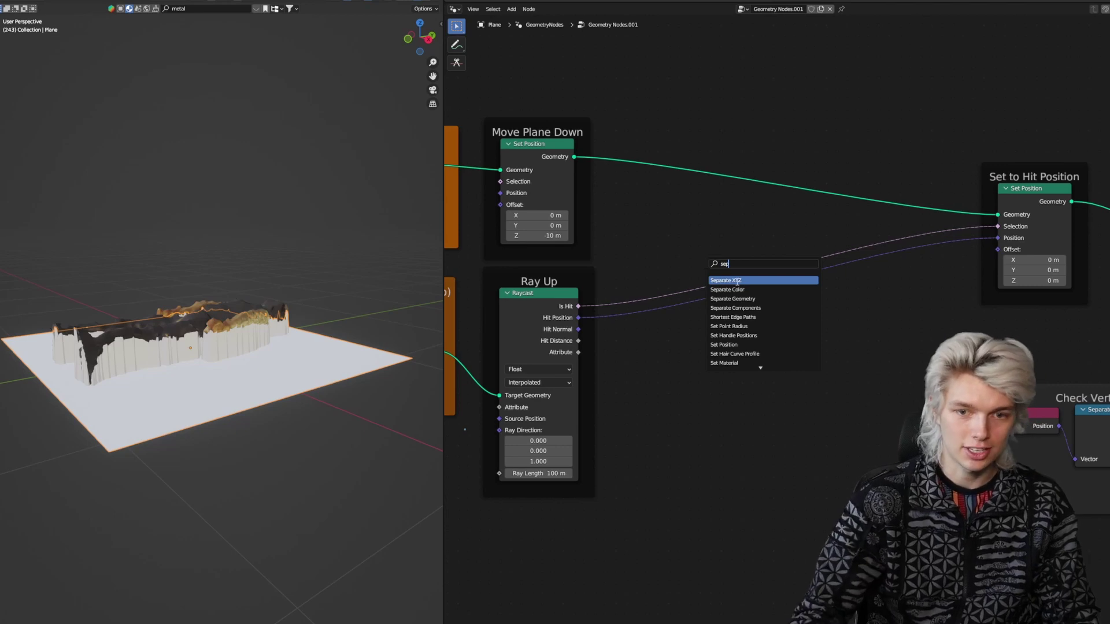
click(737, 281)
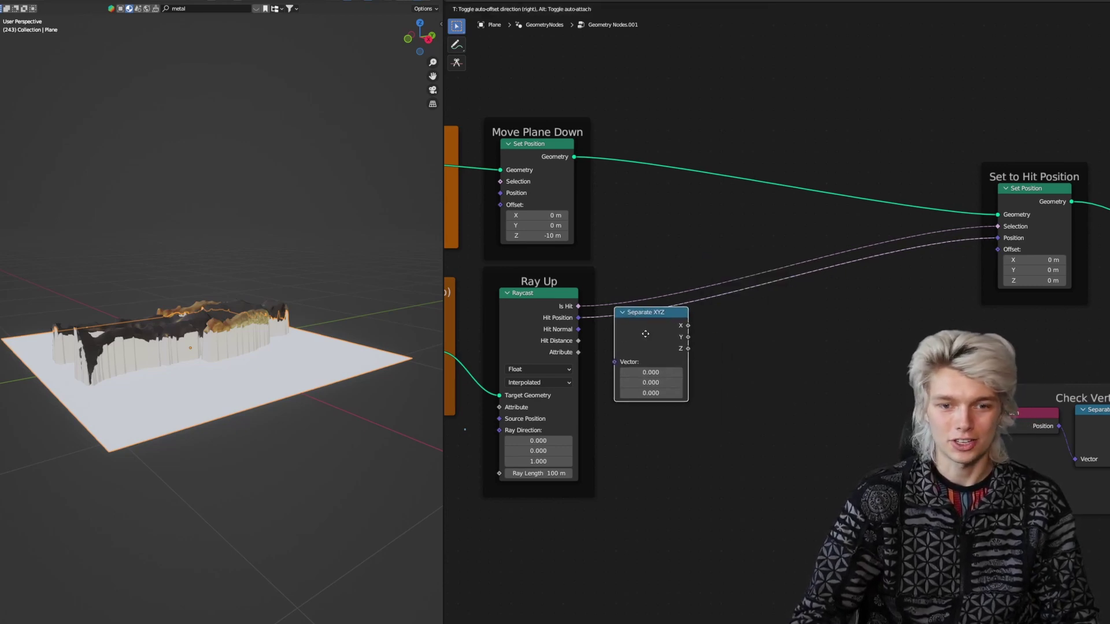
click(644, 337)
Add a Combine XYZ node before the Set to Hit Position node's Position and link the separated X and Y into it.
drag(692, 327, 718, 330)
text(com)
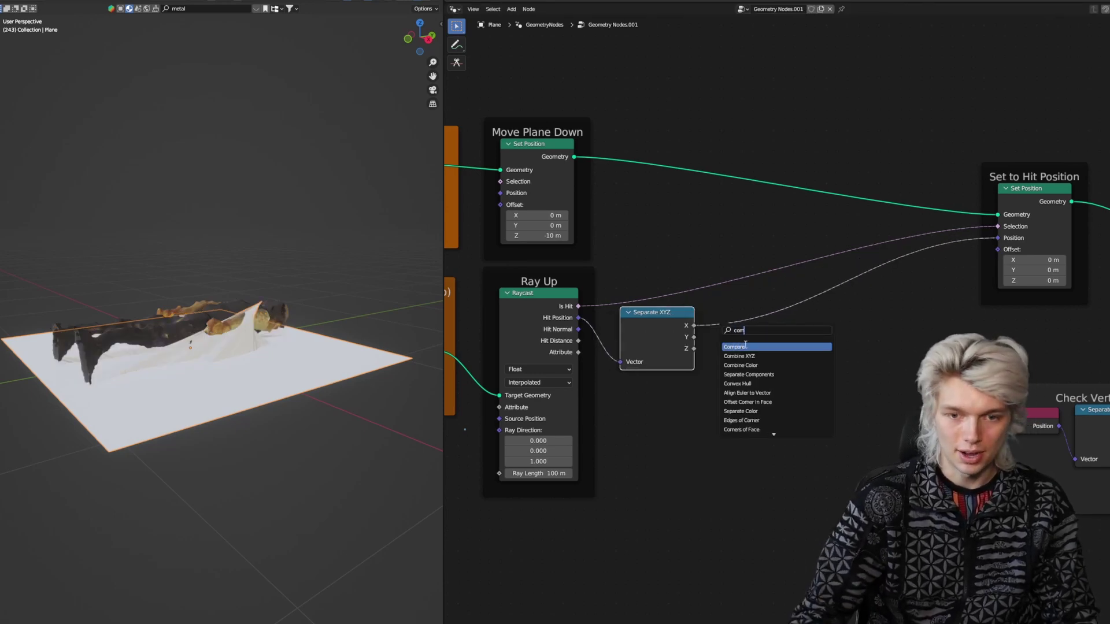
click(745, 356)
click(769, 337)
scroll(787, 327, up, 5)
middle_drag(688, 339, 756, 337)
drag(799, 338, 823, 330)
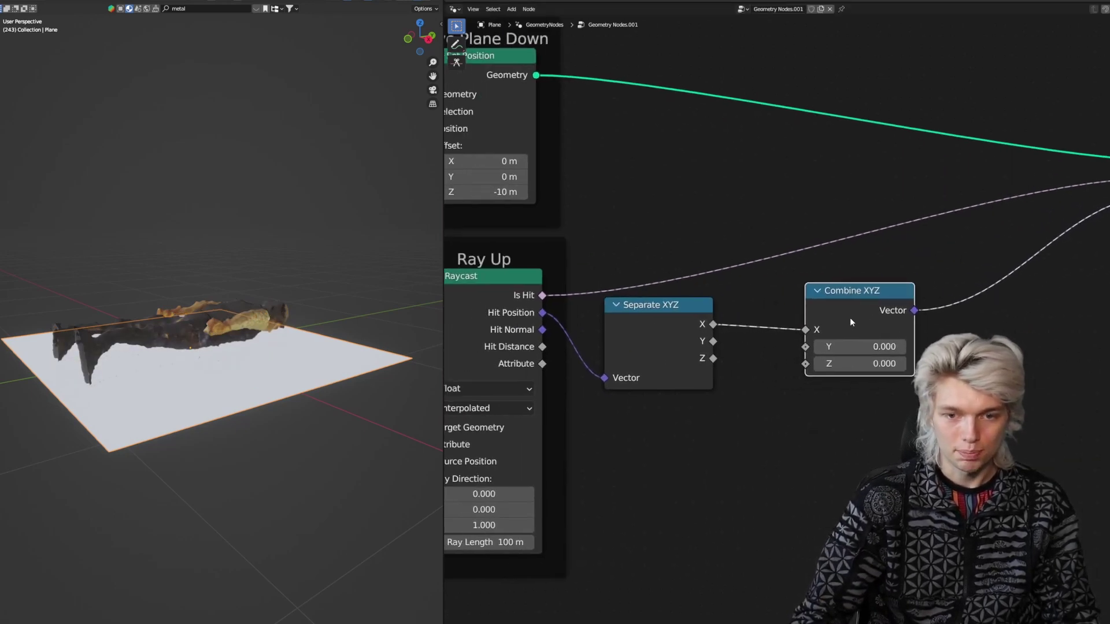
drag(714, 342, 911, 317)
Feed the separated hit-position Z into a new Clamp node placed before Combine XYZ.
drag(713, 358, 744, 374)
text(clamp)
click(758, 393)
click(750, 395)
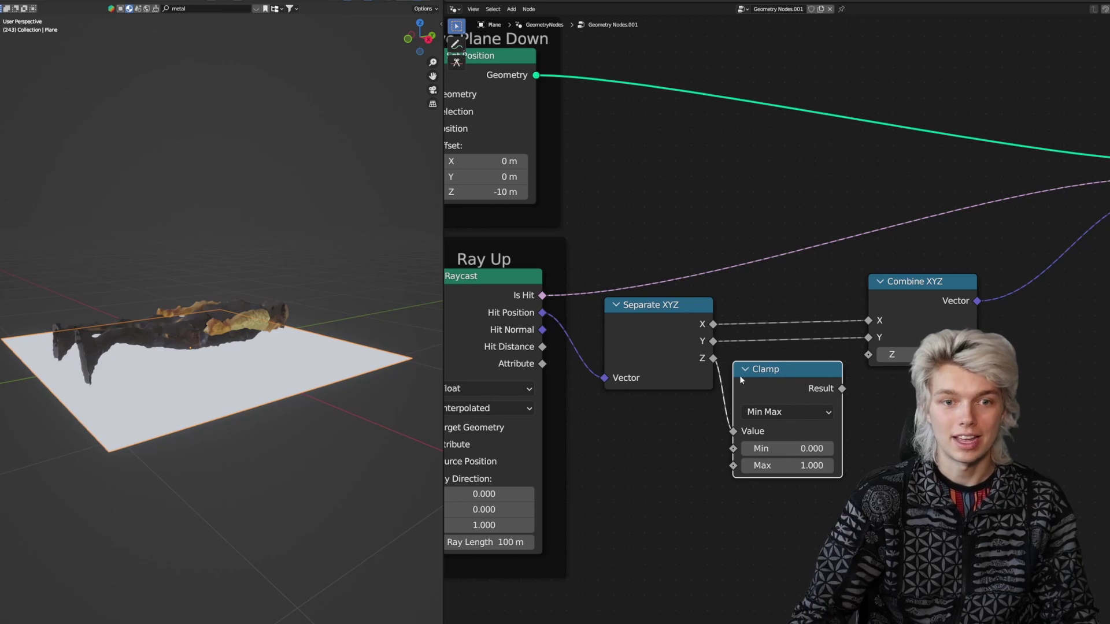
Set the Clamp node's Min to -10 and its Max to 0.
click(785, 452)
text(-10)
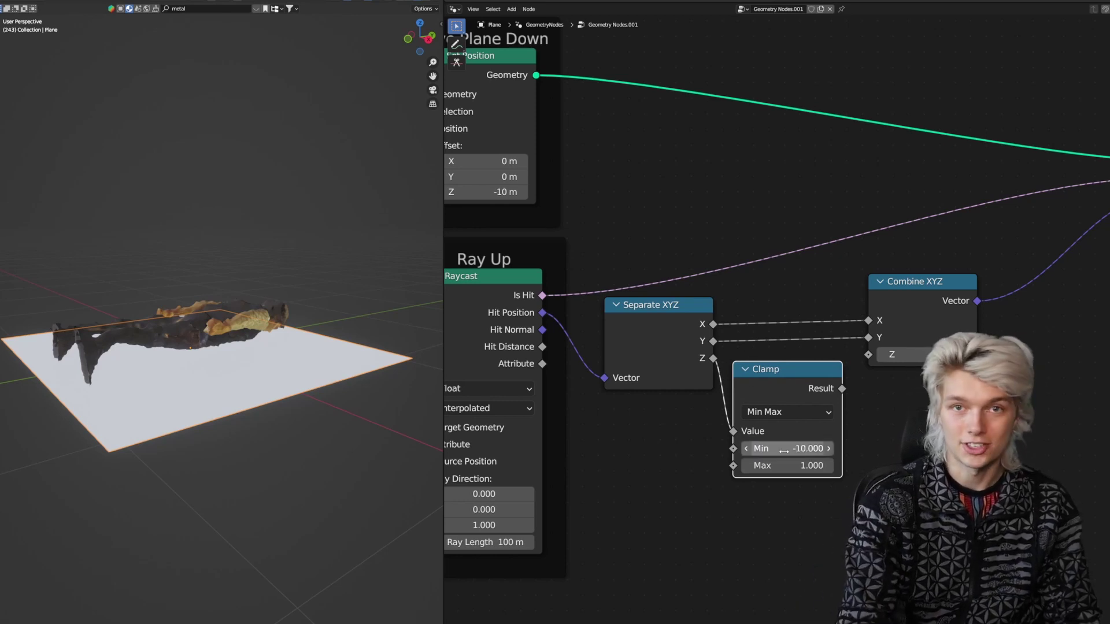
key(Return)
click(787, 462)
text(10)
key(Return)
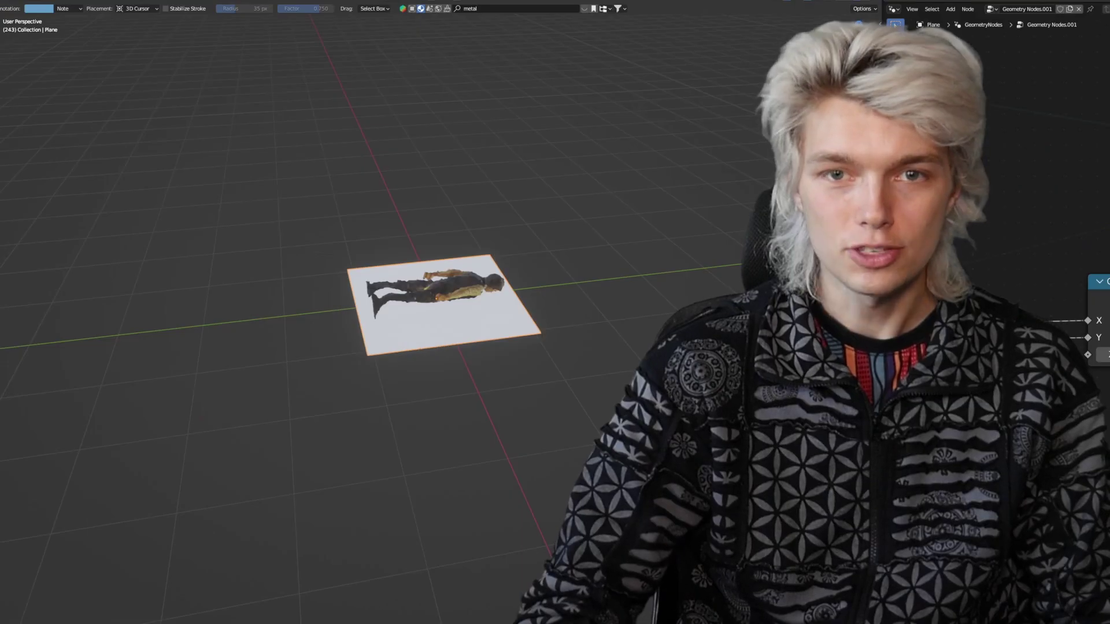
Switch to the right orthographic view and annotate the range from the plane down to its lowered level.
key(KP_3)
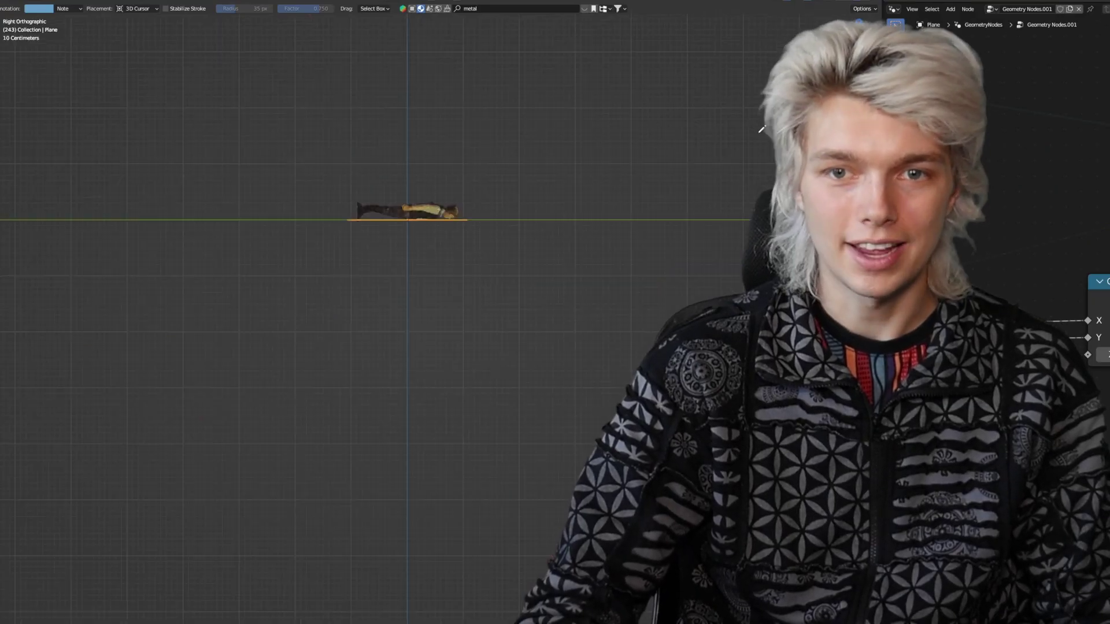
scroll(372, 287, down, 1)
mouse_move(372, 248)
mouse_down()
mouse_move(364, 330)
mouse_move(377, 602)
mouse_up()
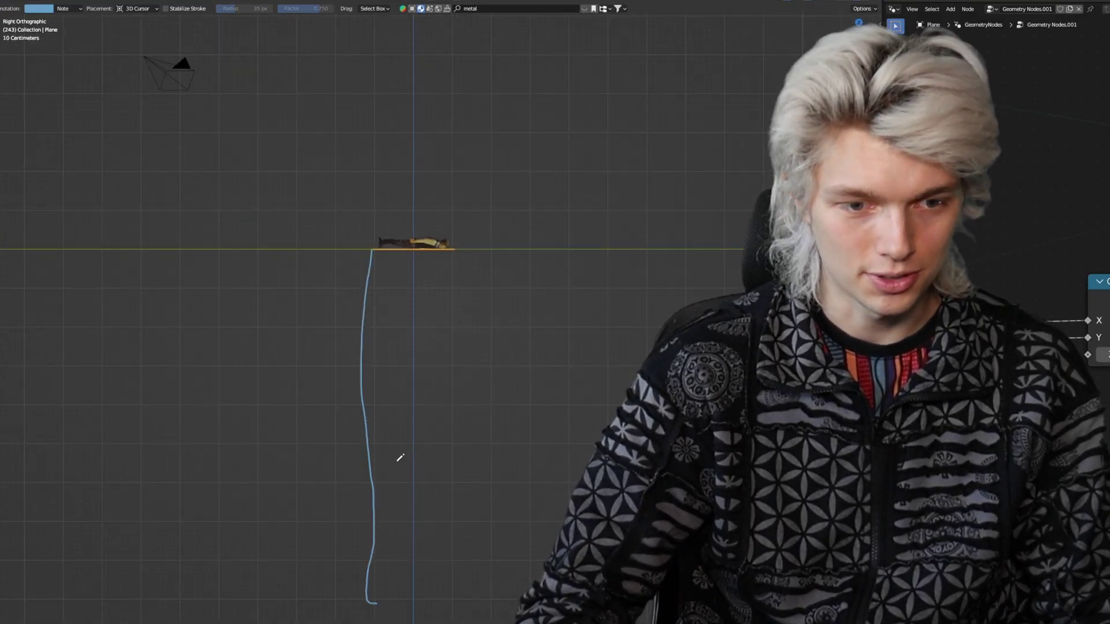
shift+middle_drag(396, 500, 396, 409)
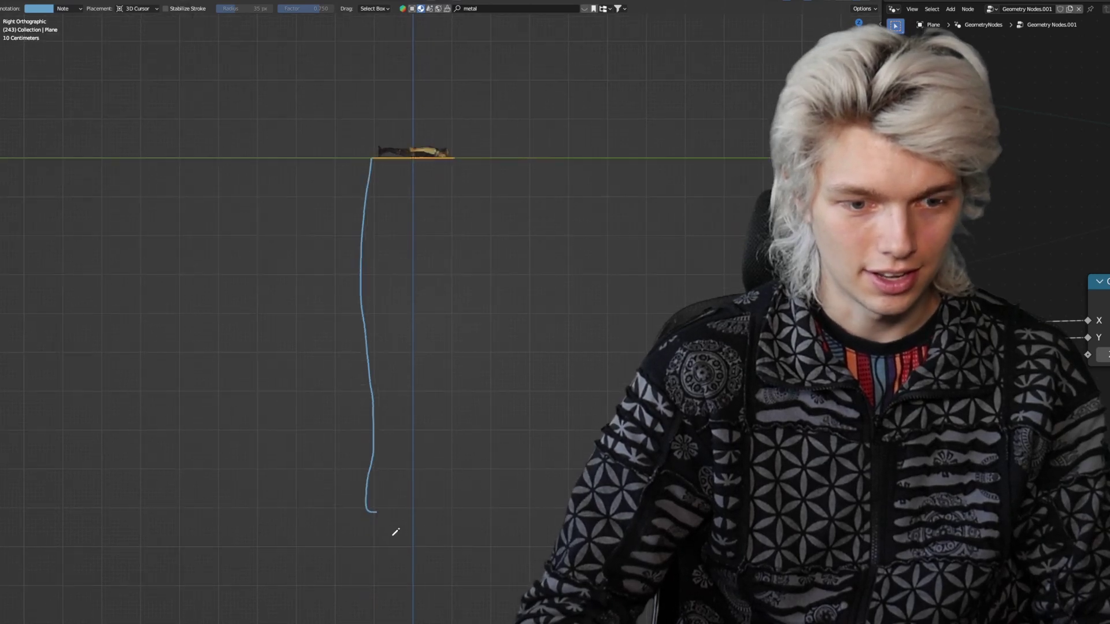
drag(379, 585, 366, 505)
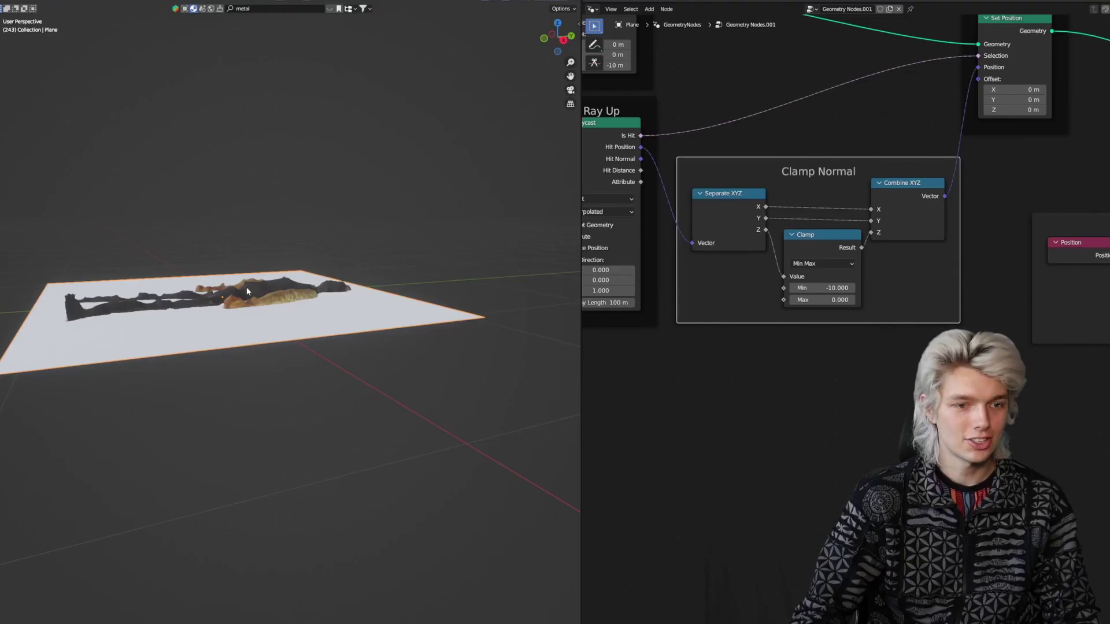
Select the figure and move it along Z through the plane to test the clamped deformation.
click(246, 287)
key(g)
key(z)
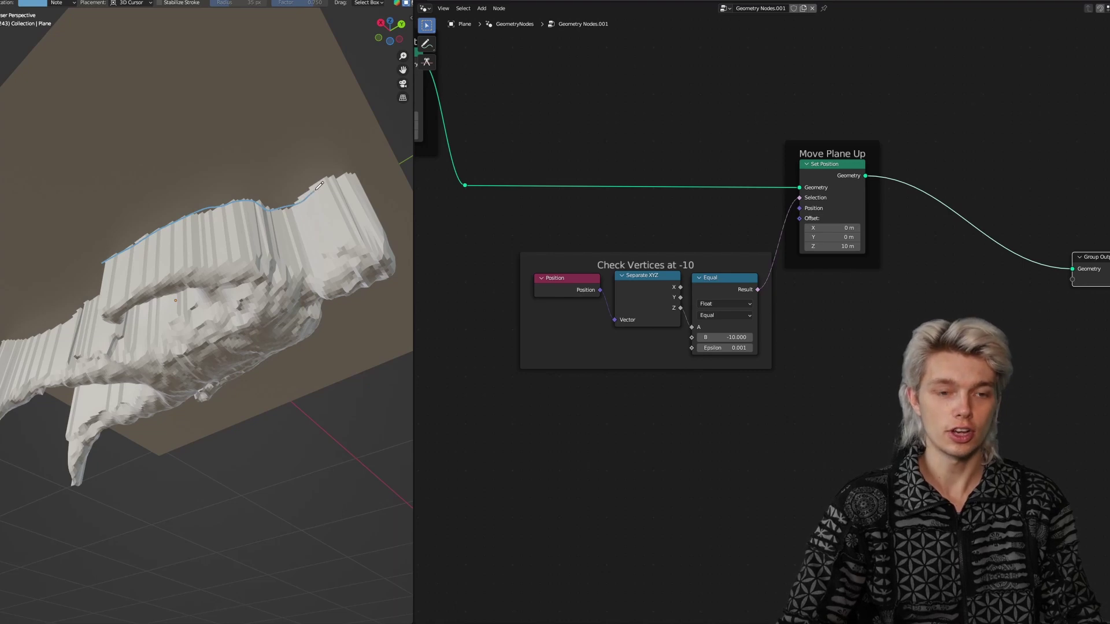
Insert another Set Position node between Move Plane Up and Group Output.
key(shift+a)
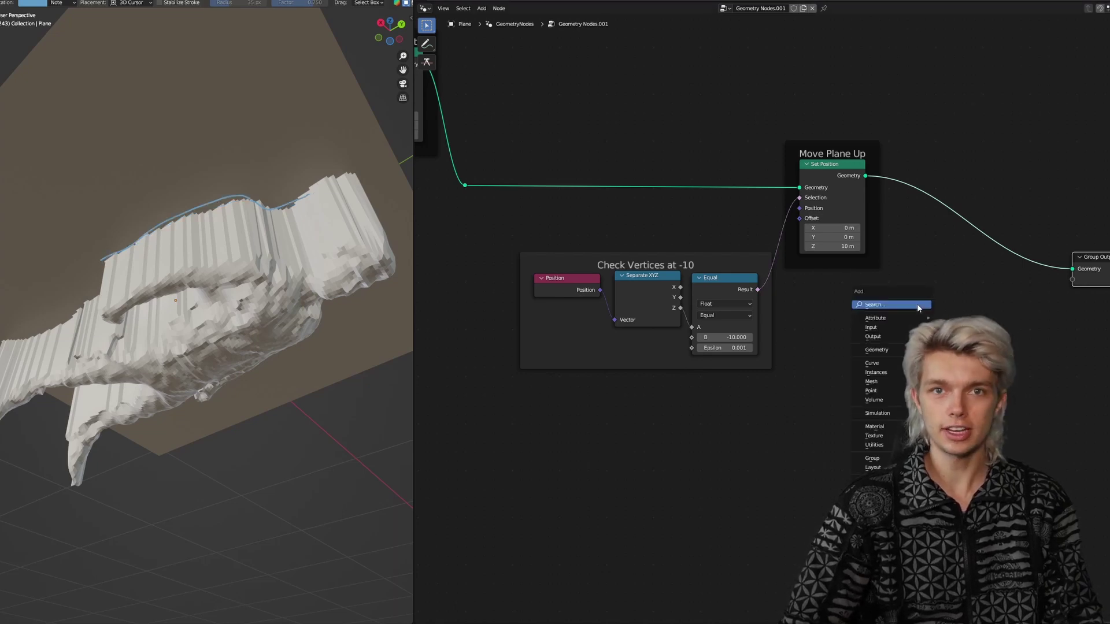
click(944, 339)
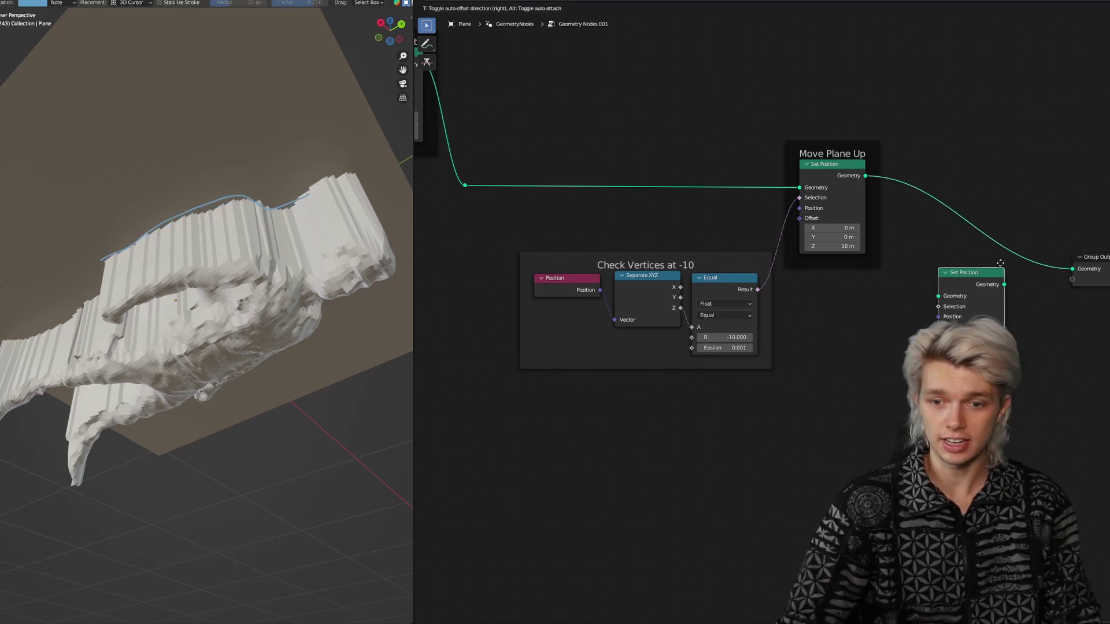
click(997, 242)
middle_drag(949, 268, 802, 300)
Add a Position node below the Move Plane Up frame.
key(shift+a)
click(769, 297)
text(po)
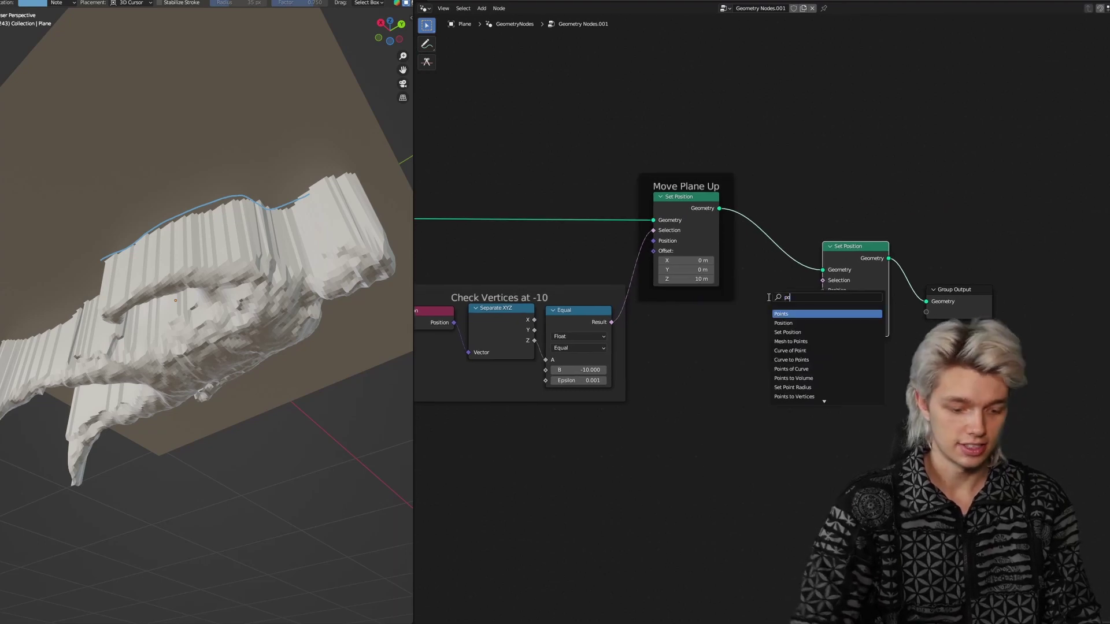
text(s)
key(Return)
click(671, 337)
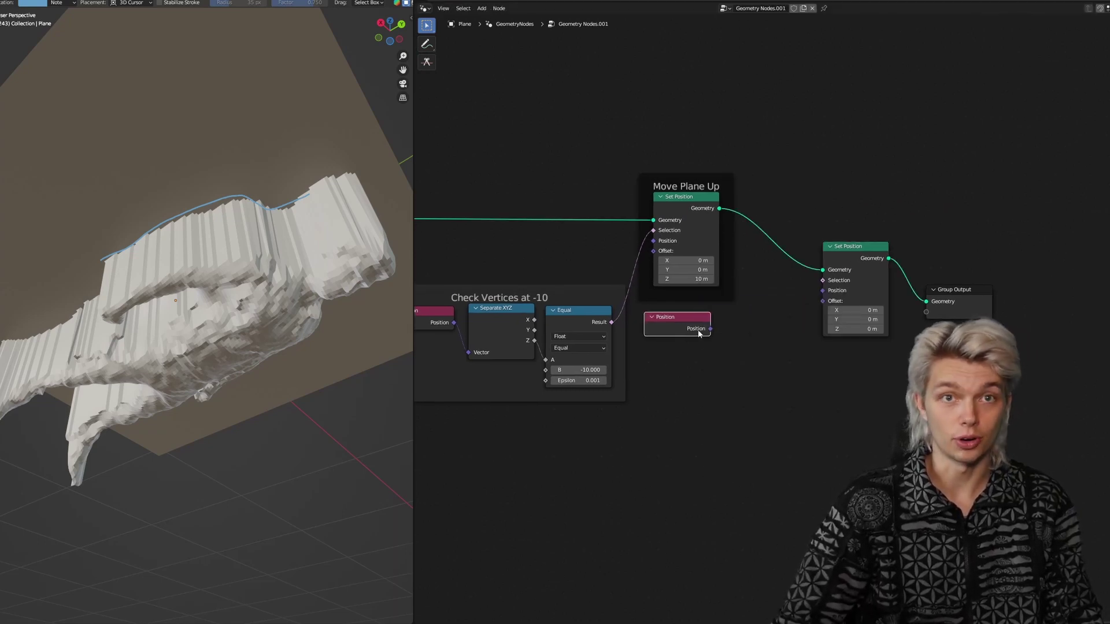
Blur the new Position output with a Blur Attribute node and feed it into the final Set Position node's Position.
drag(746, 337, 745, 334)
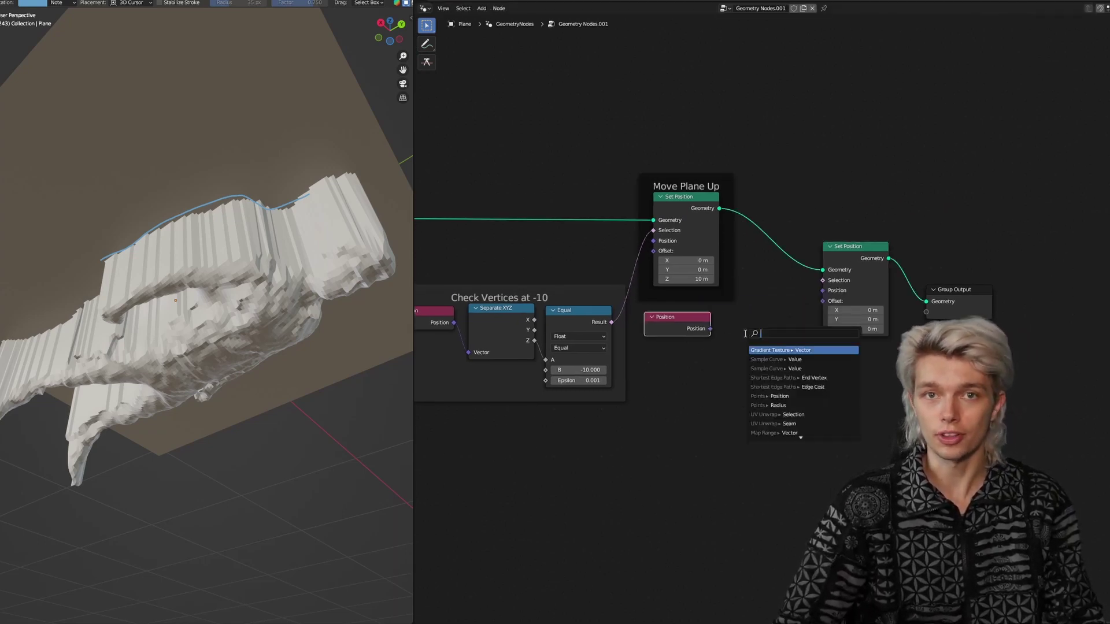
text(blur)
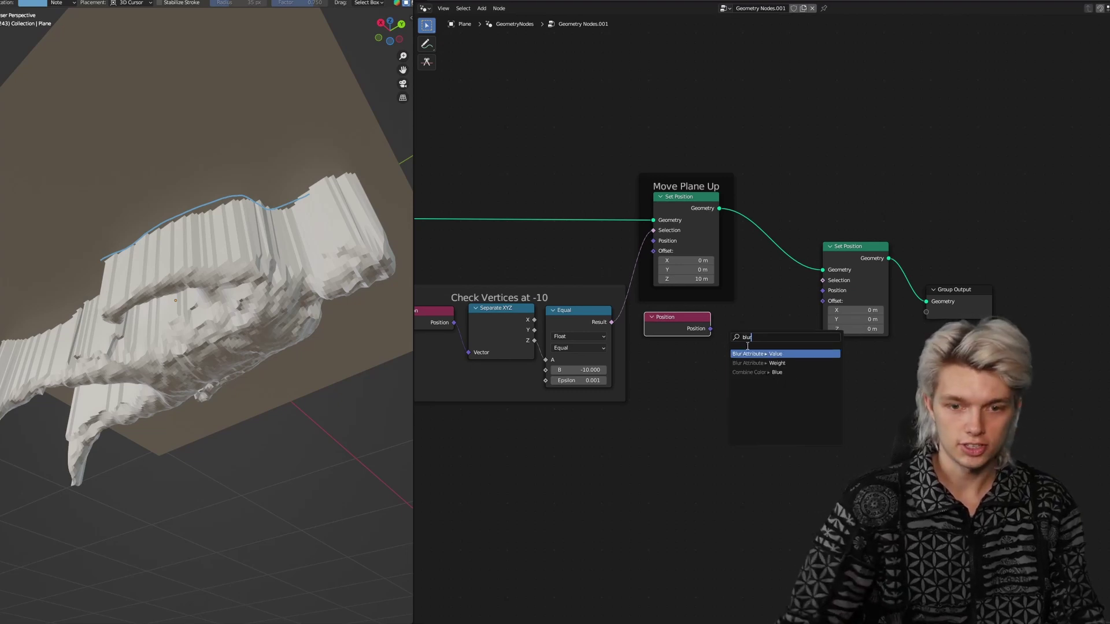
key(Return)
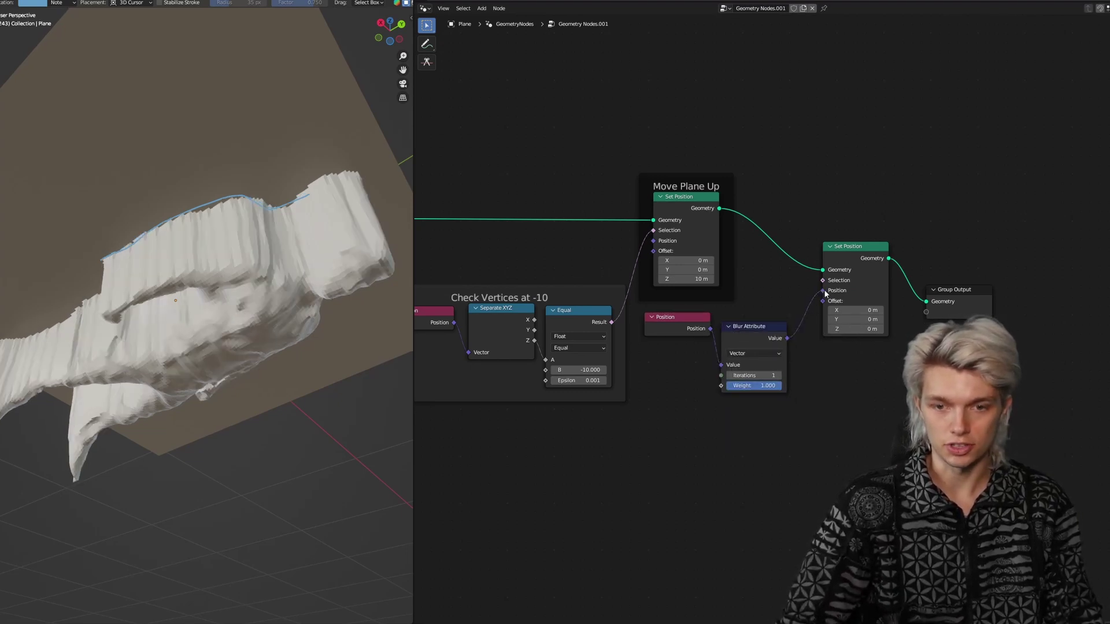
middle_drag(253, 312, 215, 285)
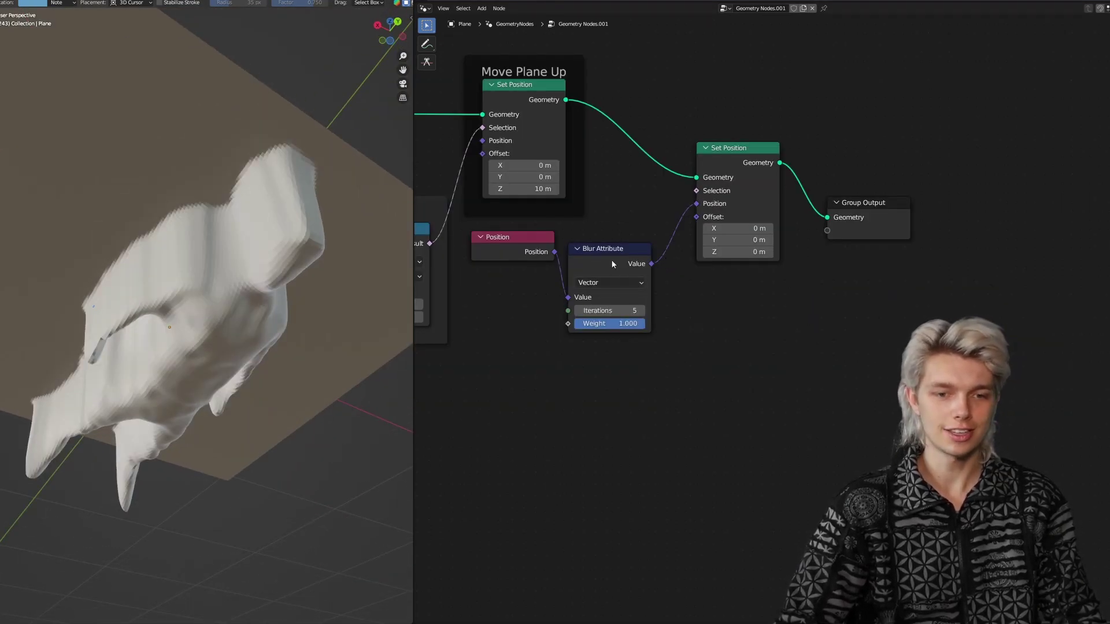
Detach the Blur Attribute node and insert a Separate XYZ node between Position and the final Set Position.
alt+drag(612, 259, 632, 318)
key(shift+a)
click(643, 294)
text(s)
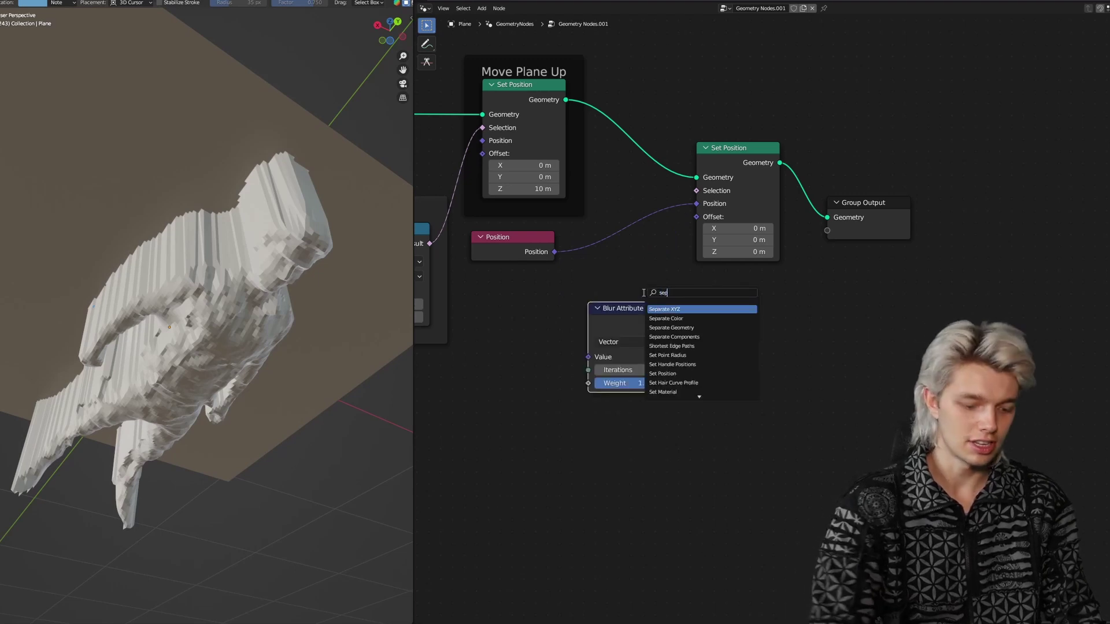
text(ep)
key(Return)
click(669, 261)
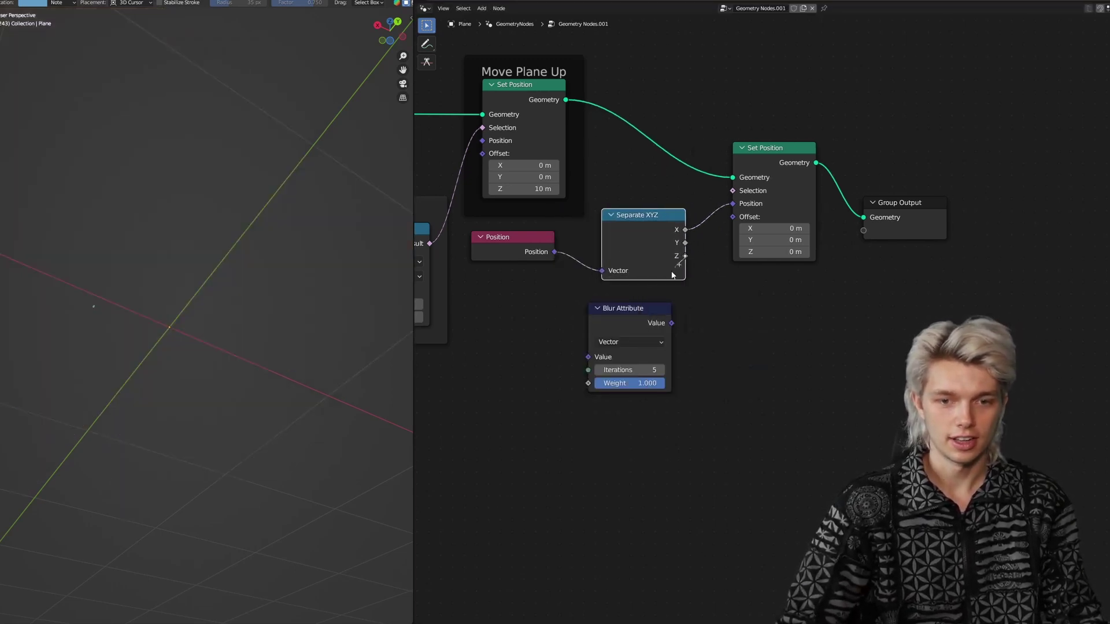
Feed the Z output of Separate XYZ into the Blur Attribute's Value and arrange the two nodes side by side.
click(630, 355)
drag(642, 308, 698, 309)
drag(684, 256, 636, 351)
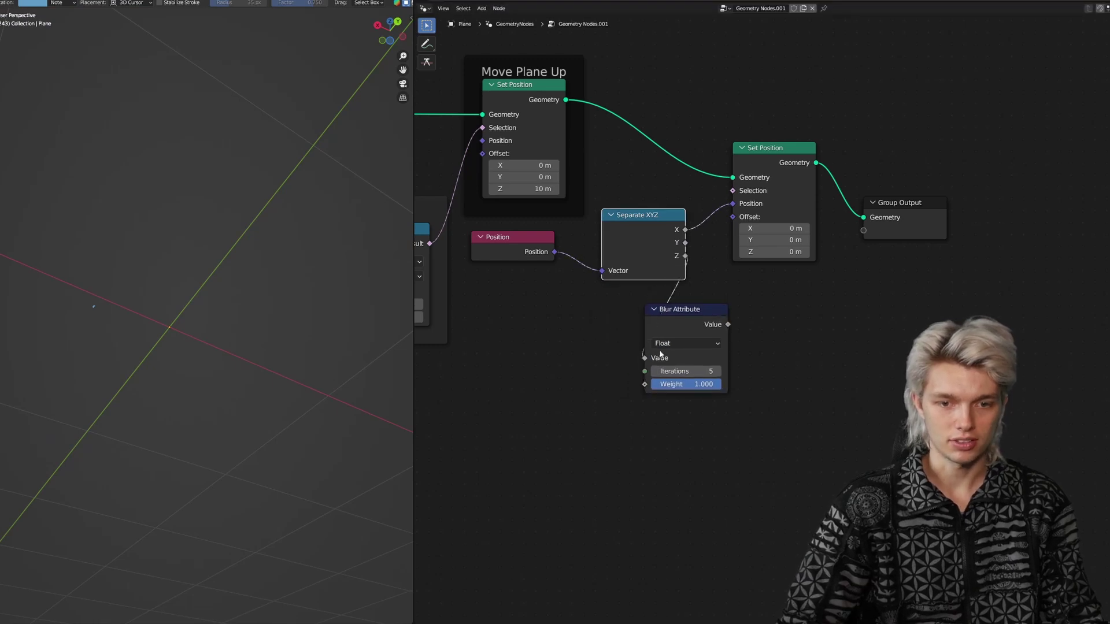
drag(654, 263, 581, 347)
Insert a Combine XYZ node before the final Set Position, passing X and Y straight through and using the blurred value as Z.
drag(751, 98, 879, 231)
drag(795, 169, 935, 180)
key(shift+a)
click(873, 200)
text(com)
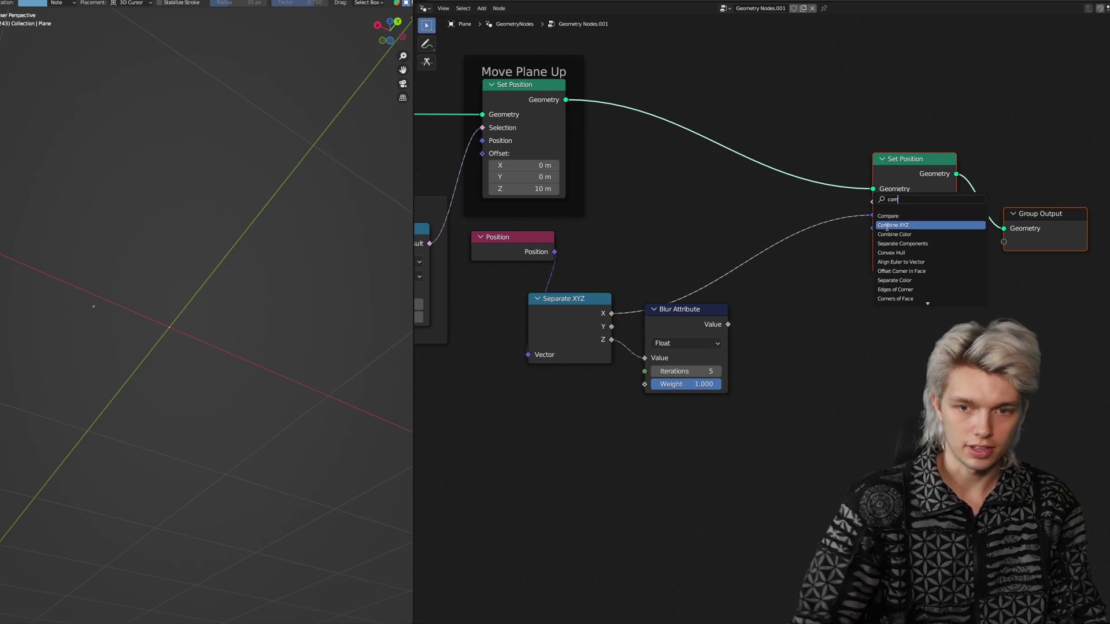
click(890, 224)
click(813, 230)
drag(727, 324, 742, 268)
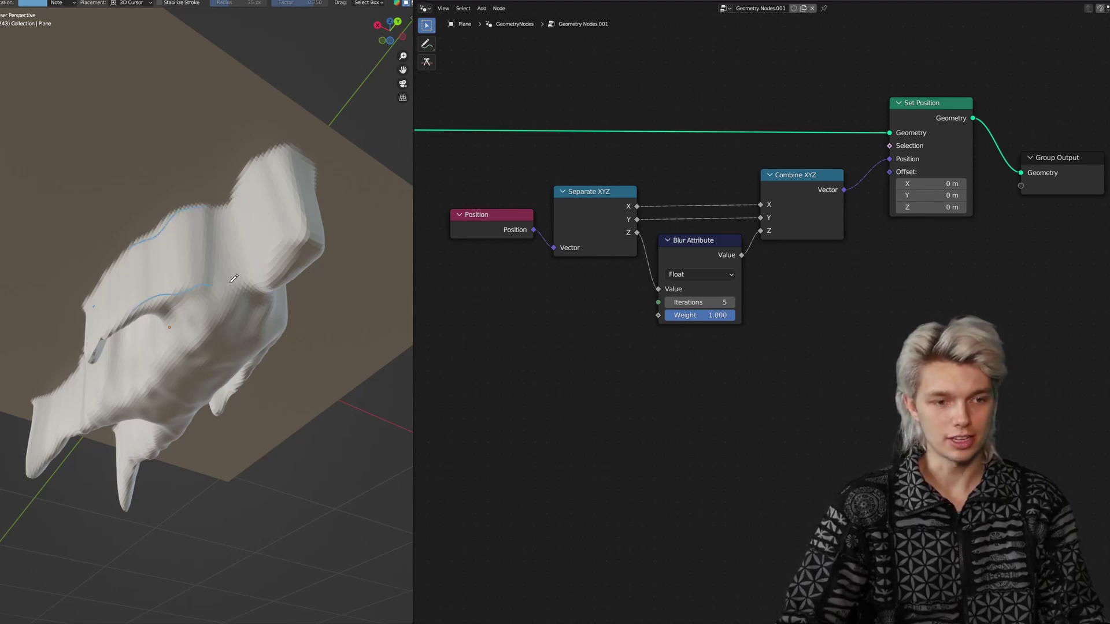
Add an Absolute math node fed by the Z output of Separate XYZ.
drag(558, 338, 557, 335)
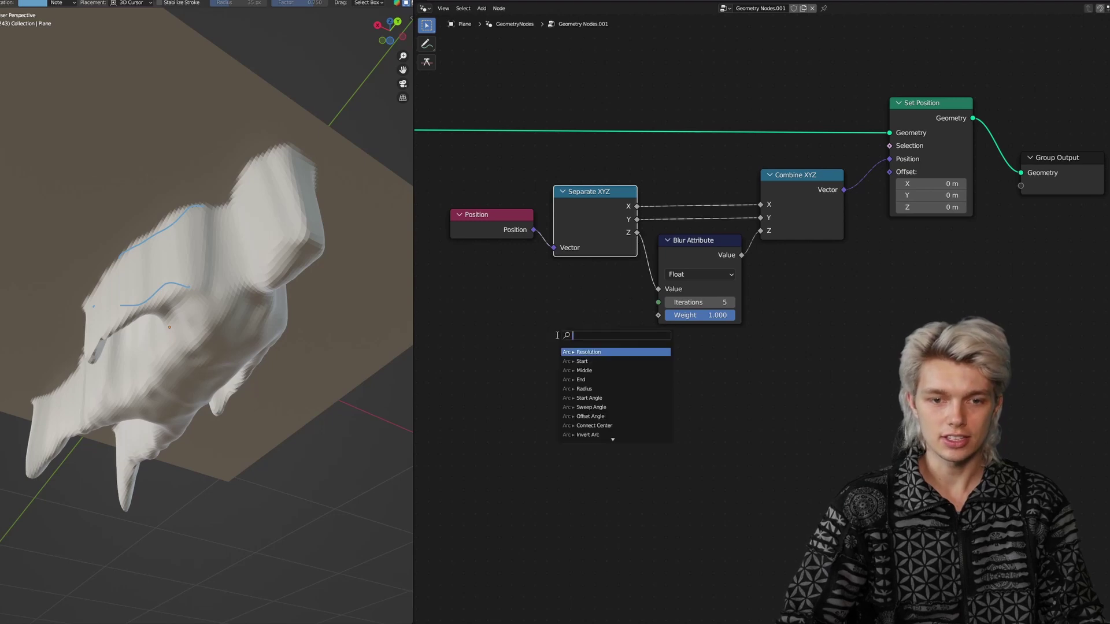
text(ab)
key(Return)
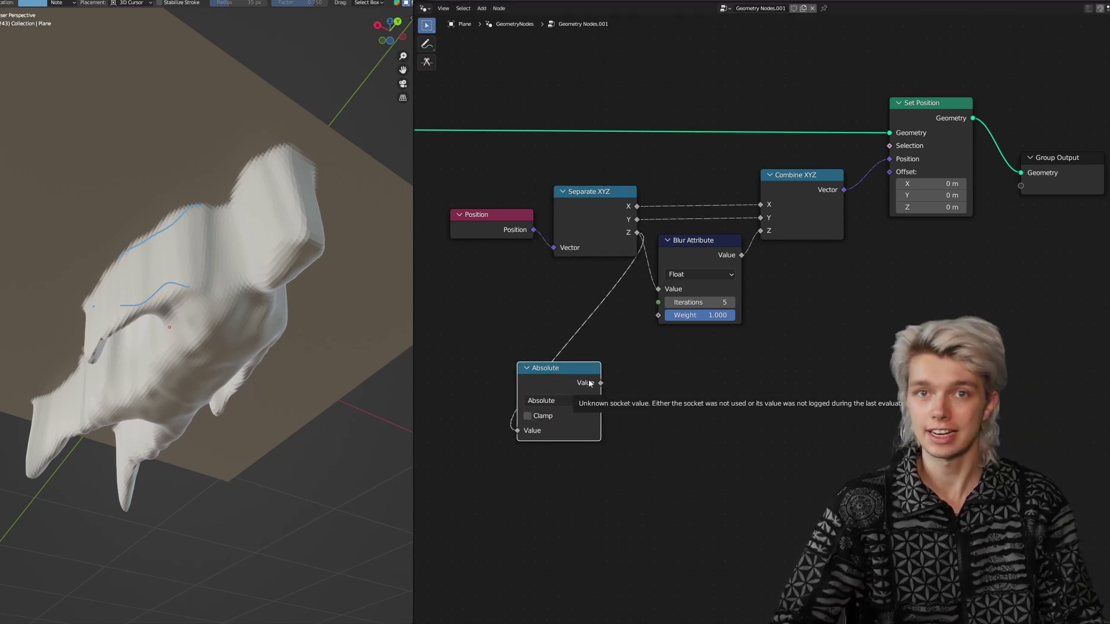
Add a reroute to the geometry link before the final Set Position and preview the Absolute value with a Viewer node.
shift+right_drag(704, 115, 704, 148)
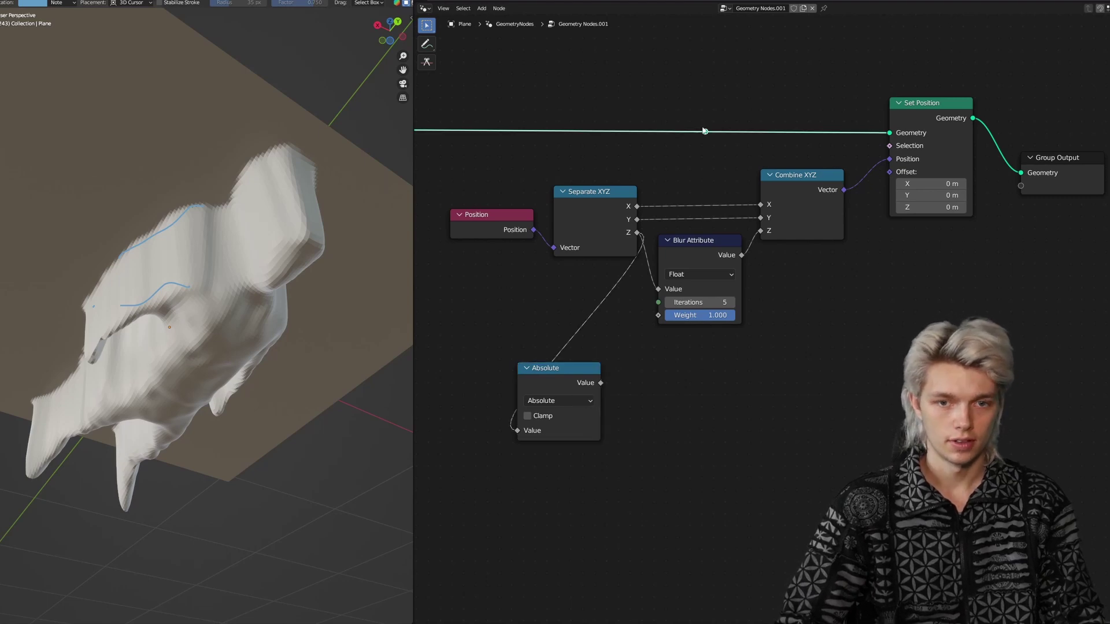
ctrl+shift+click(705, 131)
ctrl+shift+click(601, 382)
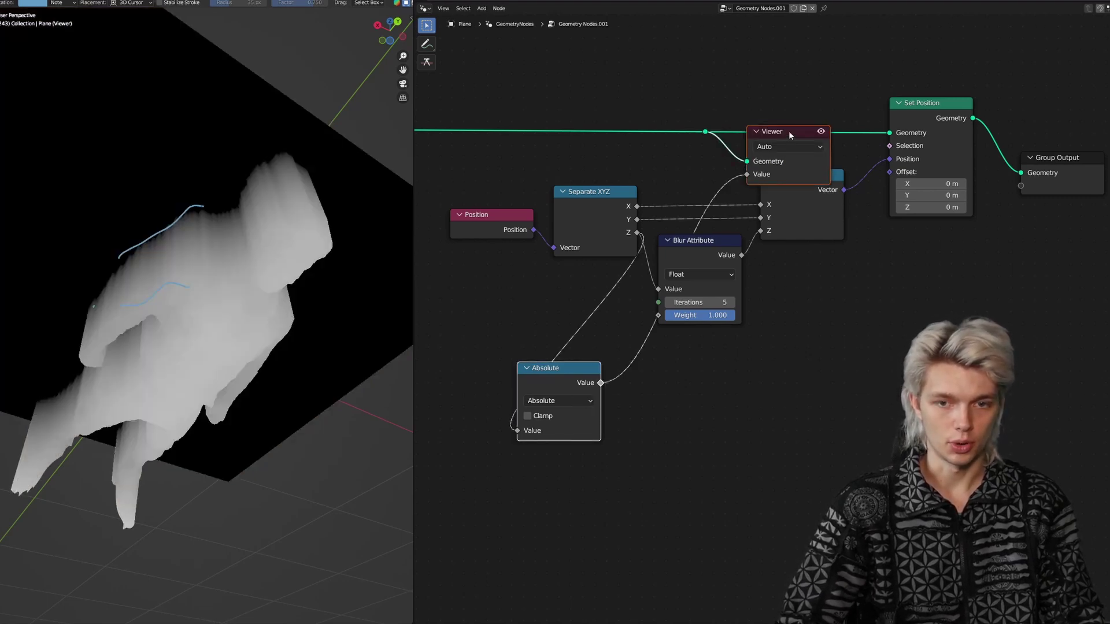
drag(788, 134, 806, 316)
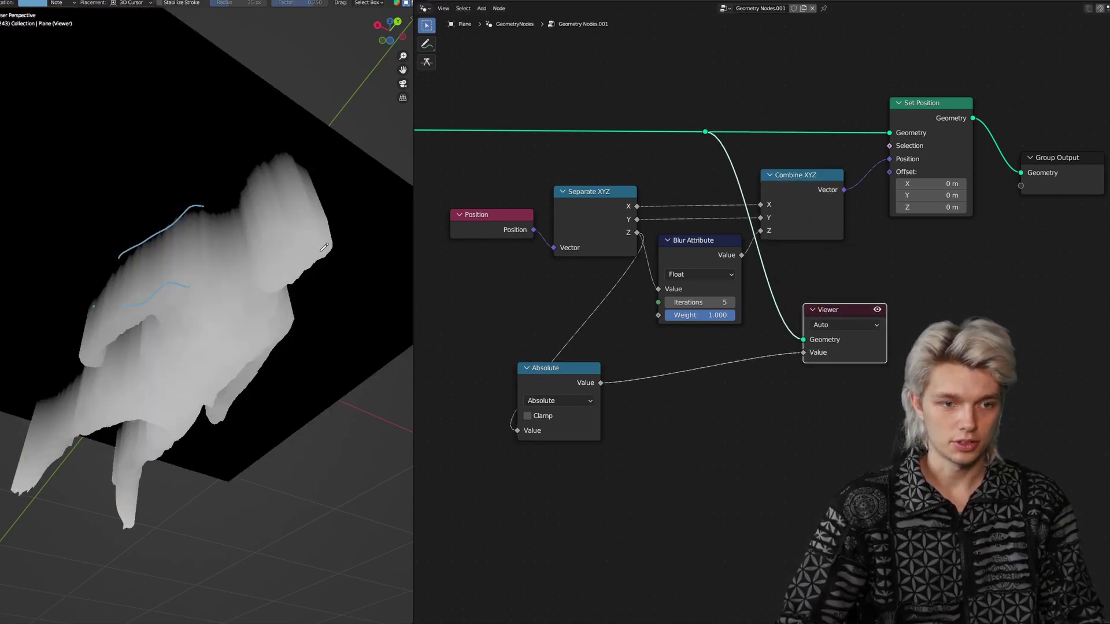
middle_drag(293, 219, 239, 311)
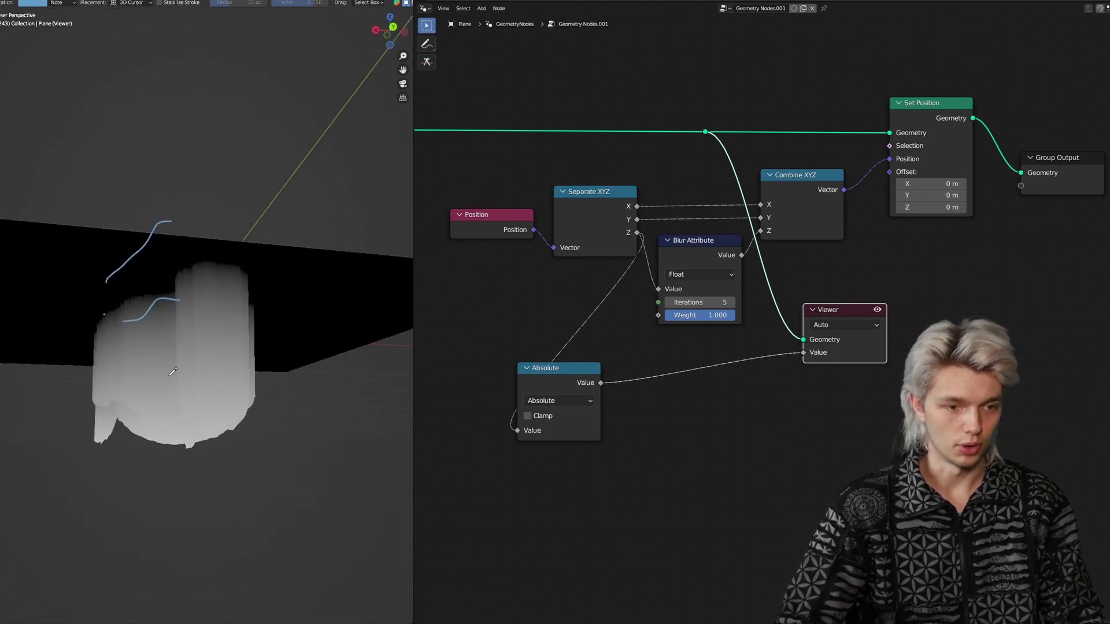
Insert a Map Range node between Absolute and the Viewer and set its From Max to 0.5.
key(shift+a)
key(s)
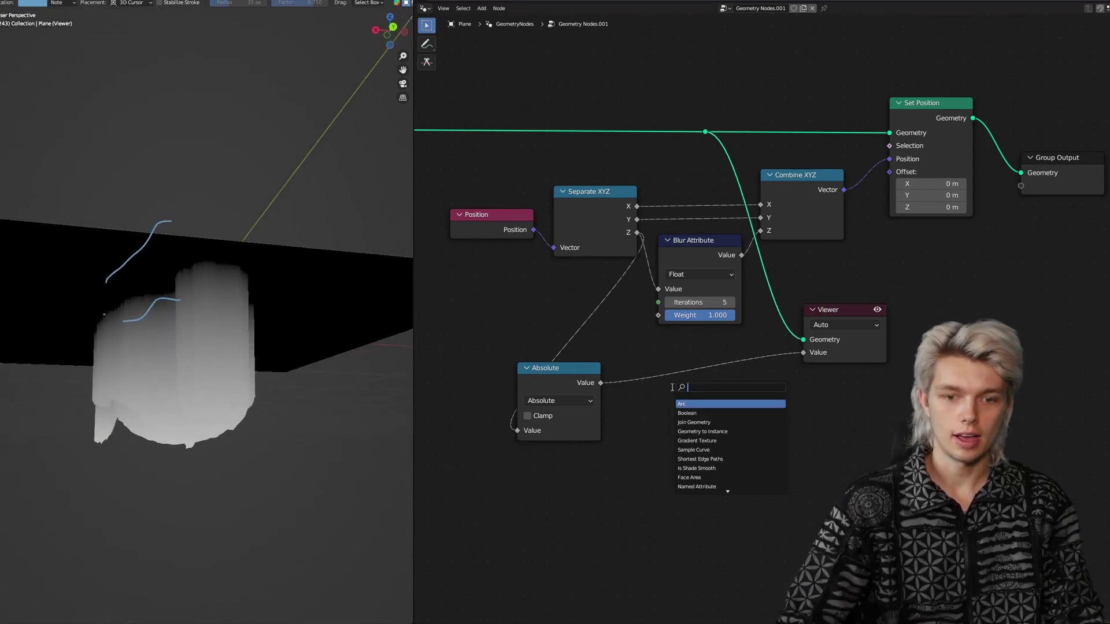
key(Return)
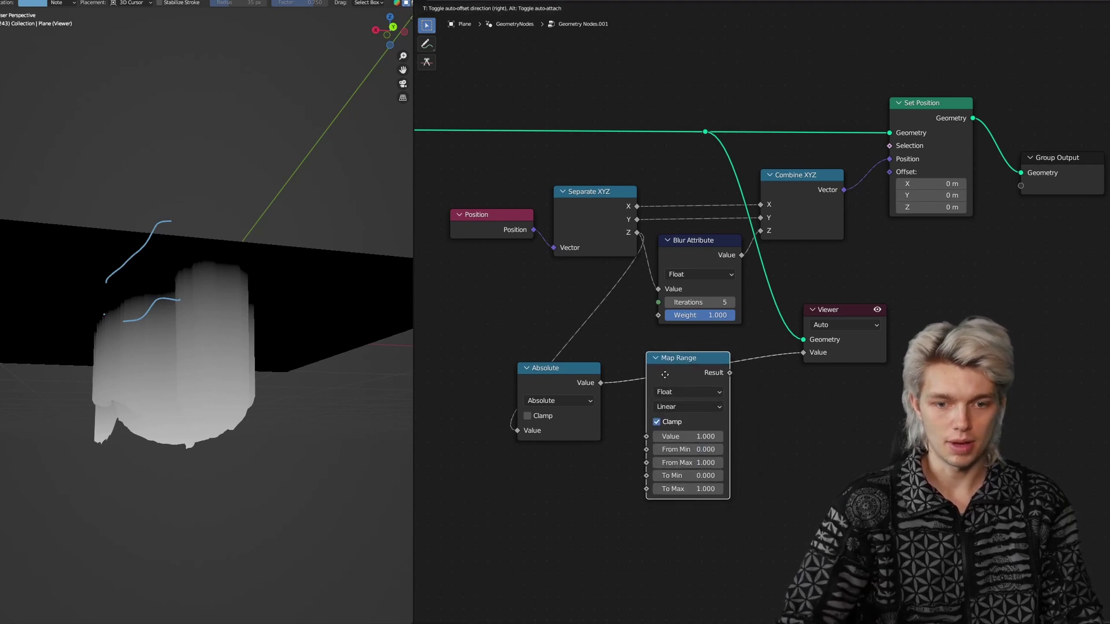
click(667, 375)
mouse_move(690, 462)
mouse_down()
mouse_move(662, 462)
mouse_move(708, 462)
mouse_up()
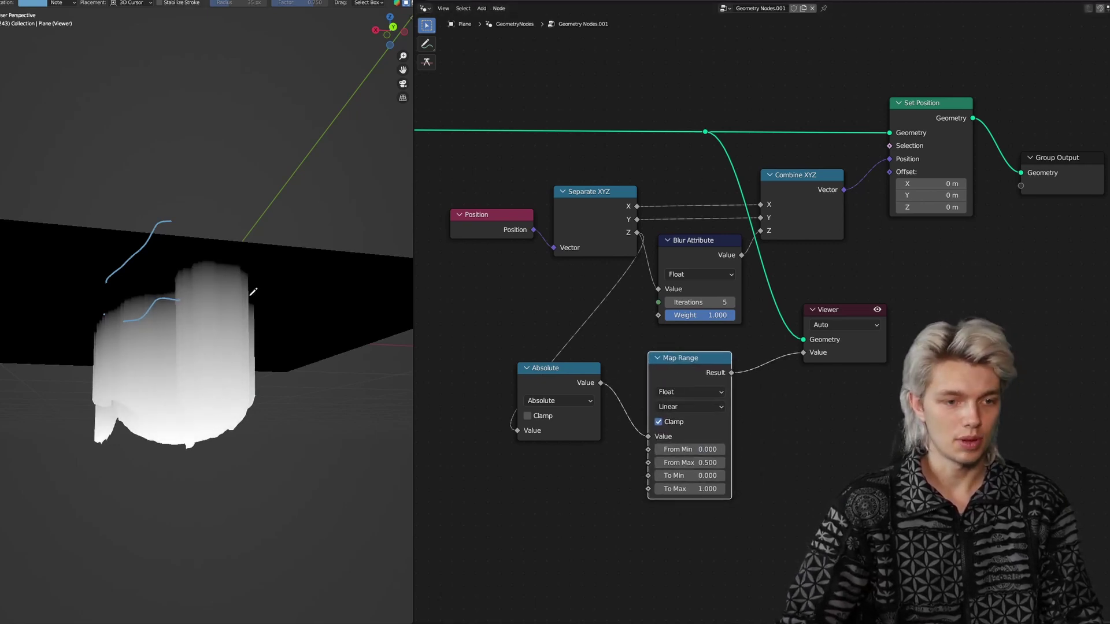
Add a Subtract node that inverts the Map Range result by subtracting it from 1.
middle_drag(748, 370, 670, 354)
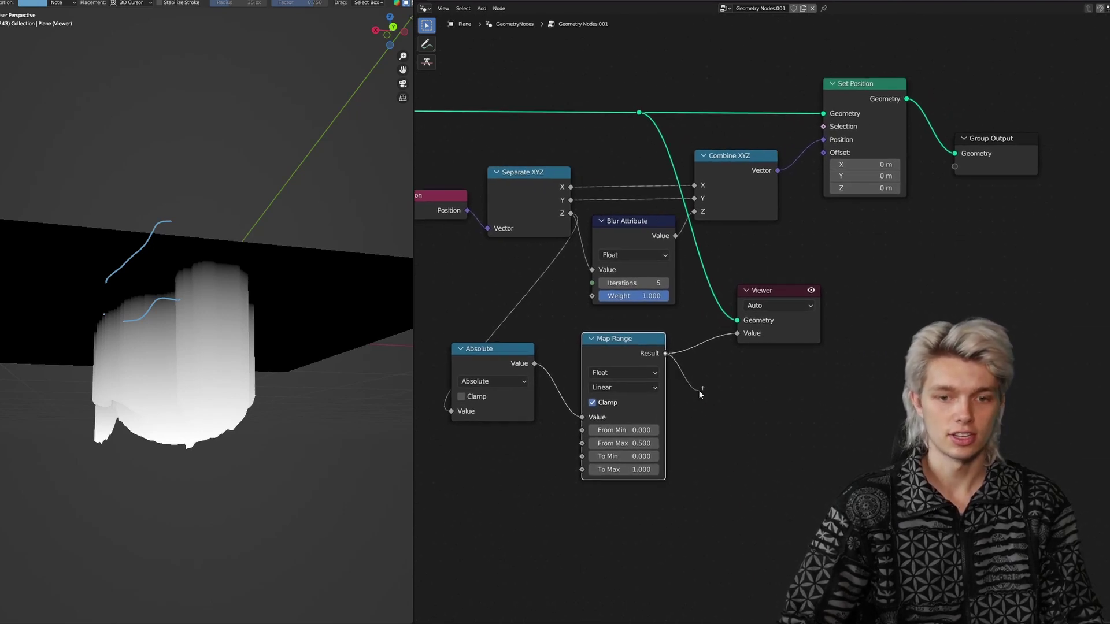
drag(698, 395, 702, 393)
text(sub)
key(Return)
click(708, 419)
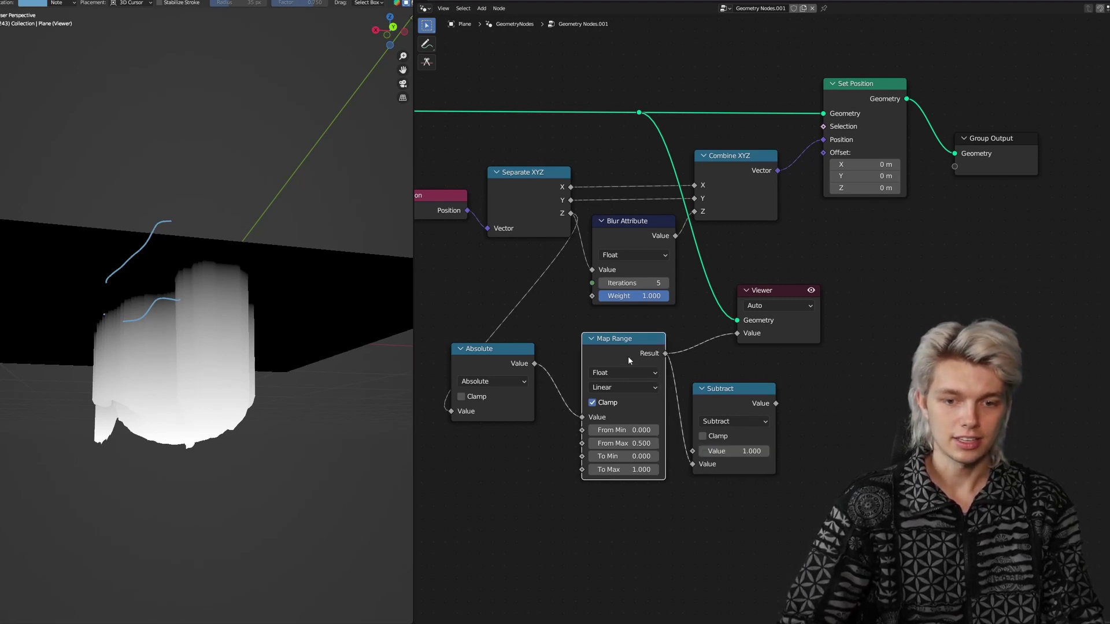
Preview the Subtract output on the plane and lower the Map Range's From Max to 0.38.
ctrl+shift+click(774, 404)
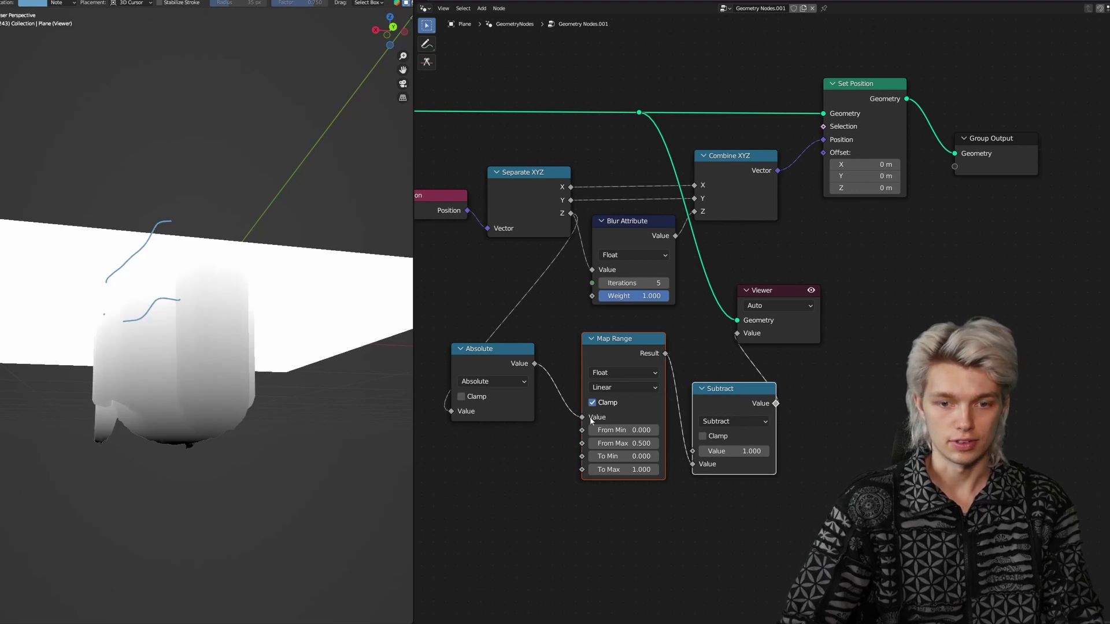
middle_drag(296, 364, 293, 367)
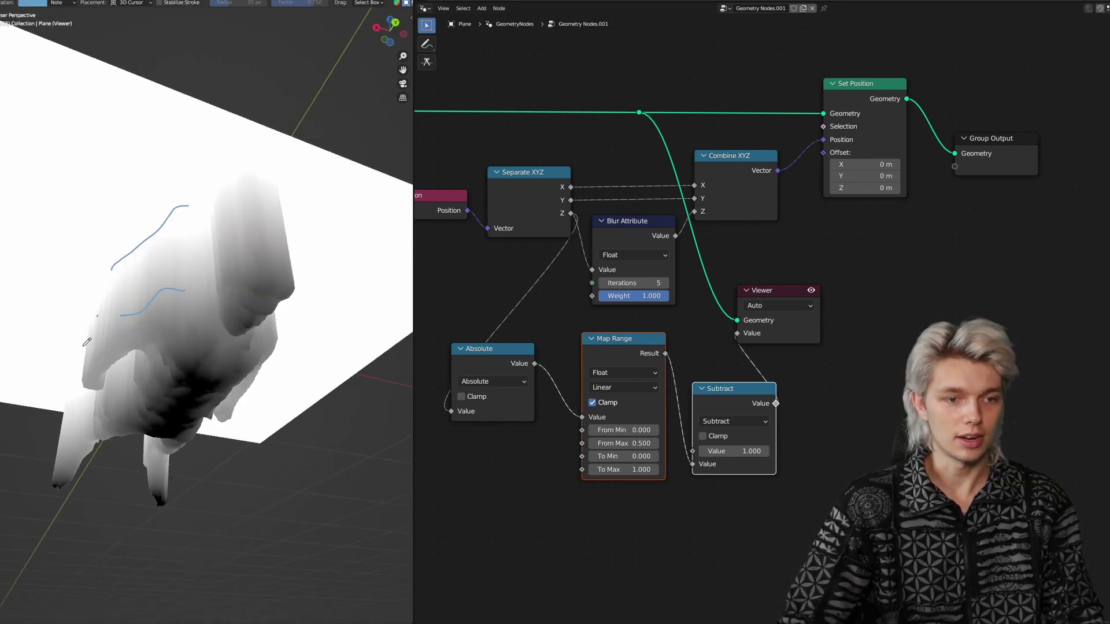
drag(624, 443, 615, 442)
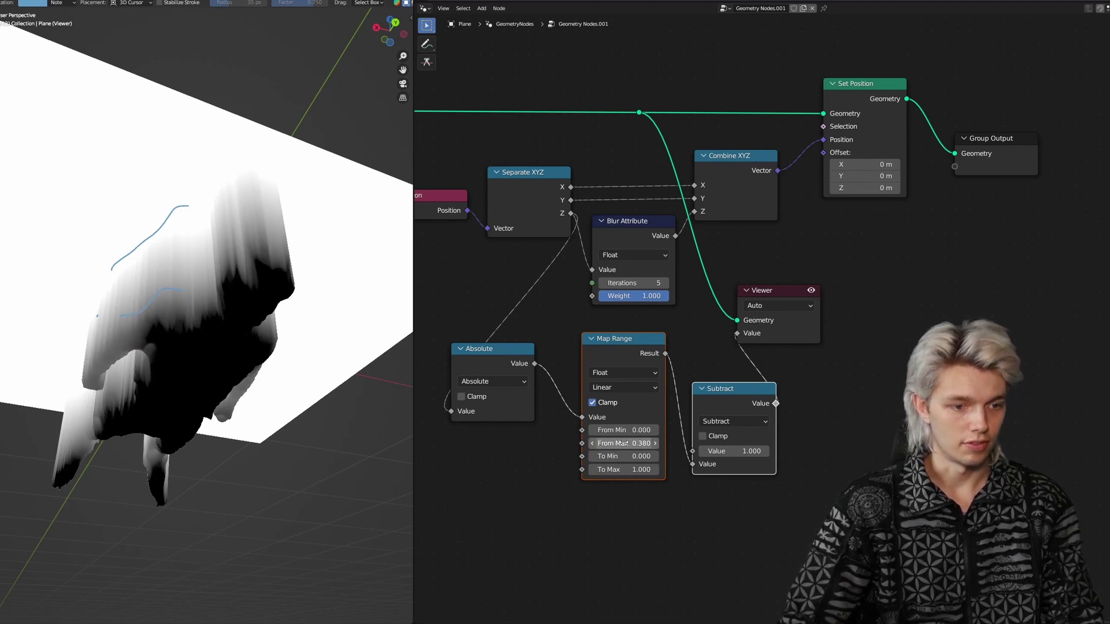
Feed the Subtract output into the Blur Attribute's Weight and delete the Viewer node.
middle_drag(790, 337, 783, 339)
click(770, 403)
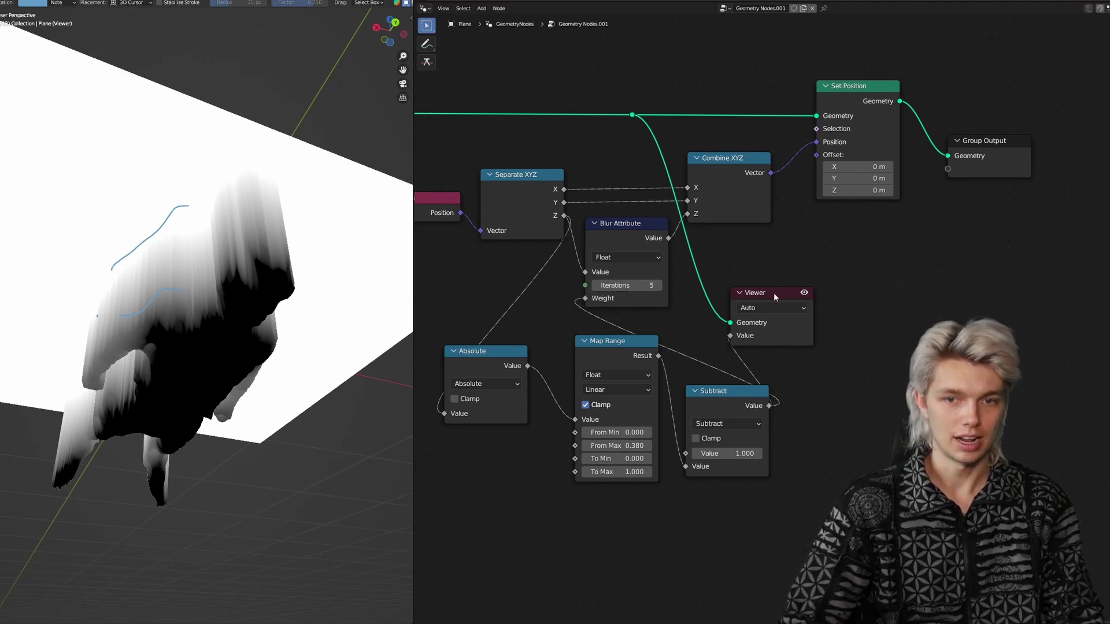
key(x)
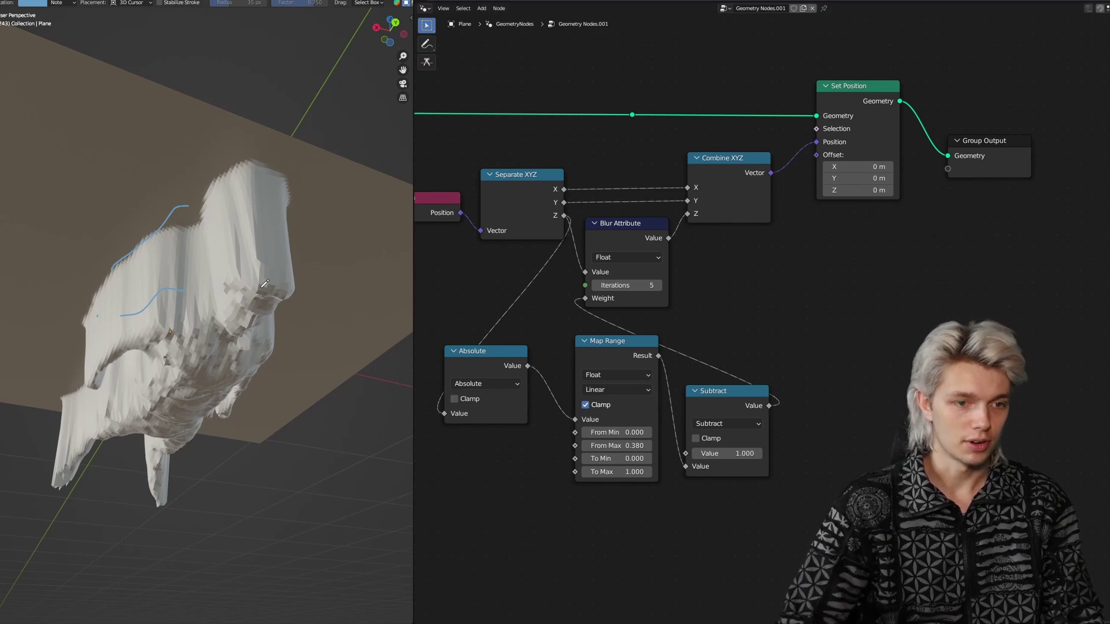
Inspect the weighted blur on the imprint up close and set the Map Range's From Max to 0.43.
middle_drag(264, 283, 247, 273)
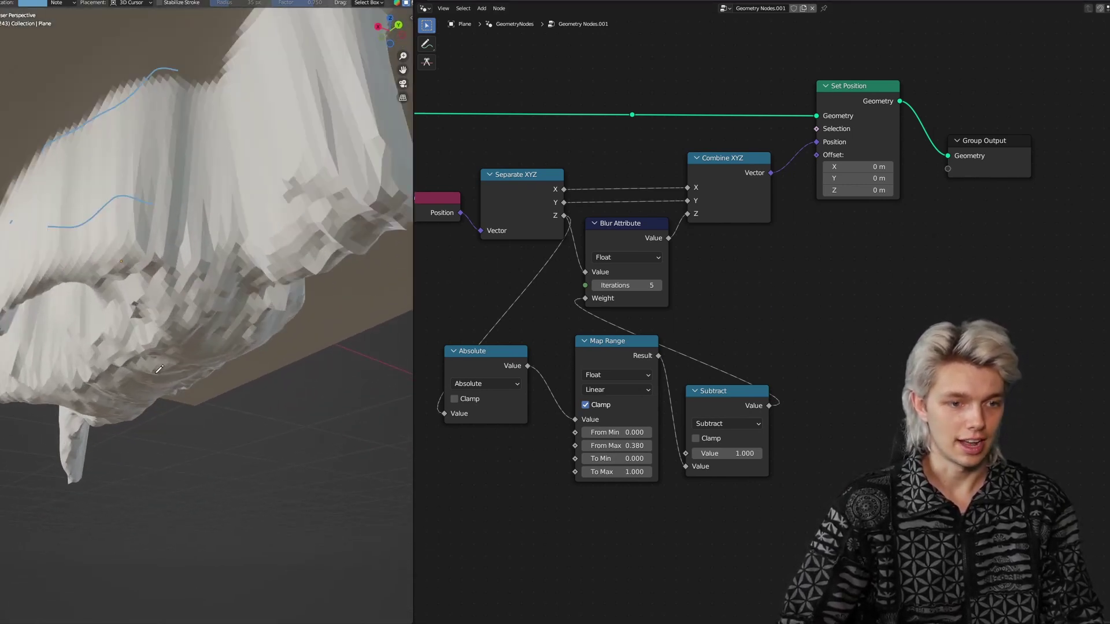
scroll(257, 303, down, 2)
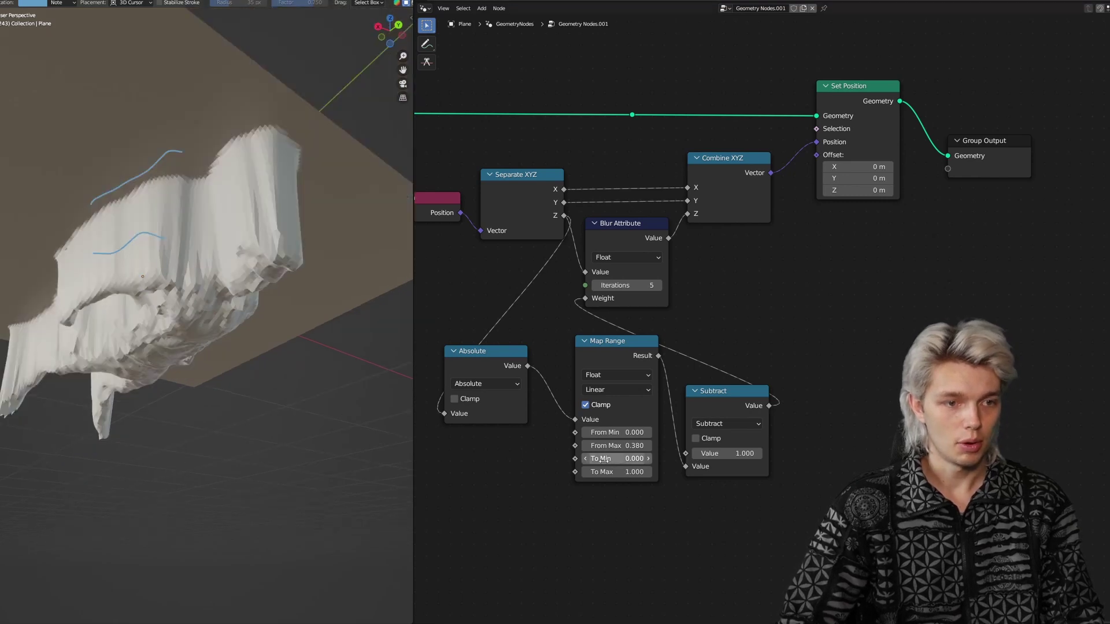
mouse_move(616, 446)
mouse_down()
mouse_move(643, 446)
mouse_move(598, 446)
mouse_up()
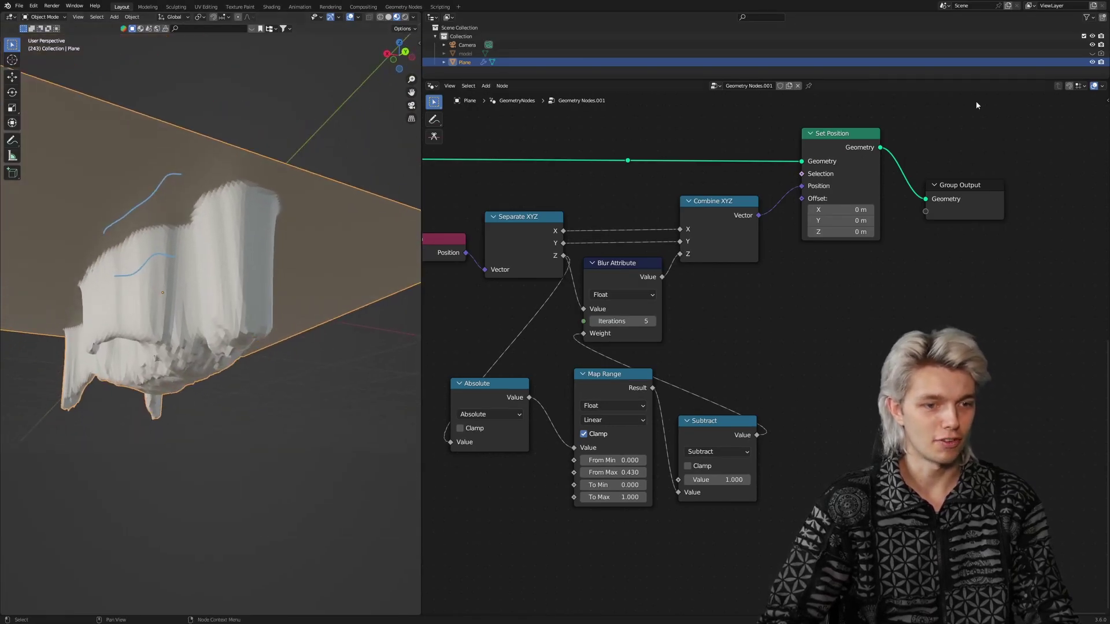
Unhide the scanned model and move it up along Z, then reselect the plane to inspect the imprint.
click(1091, 53)
click(245, 300)
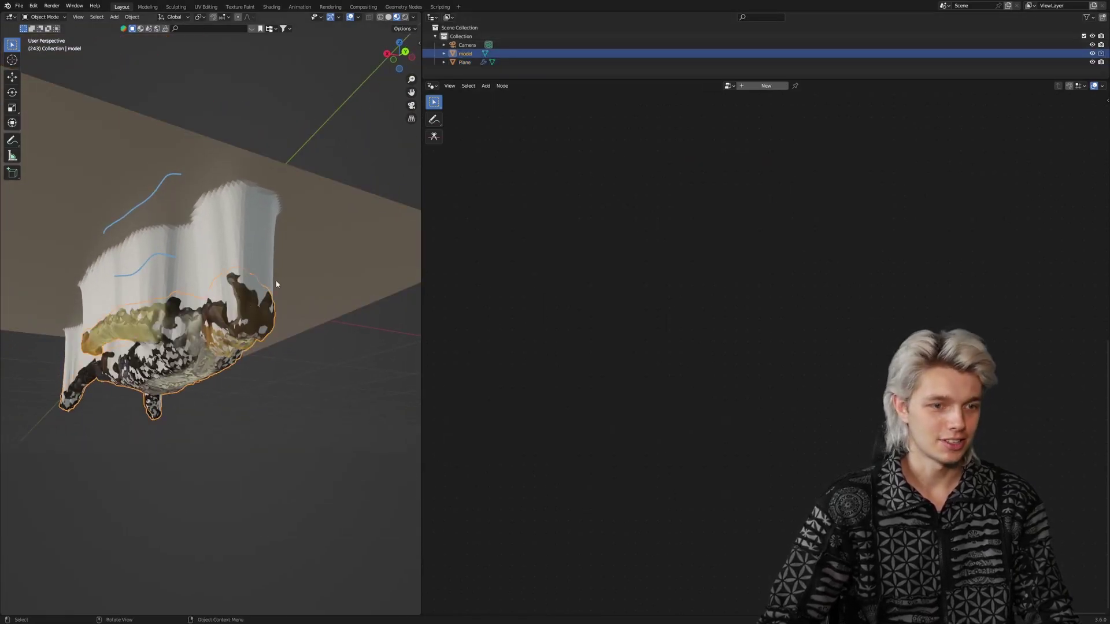
key(g)
key(z)
click(272, 241)
click(300, 255)
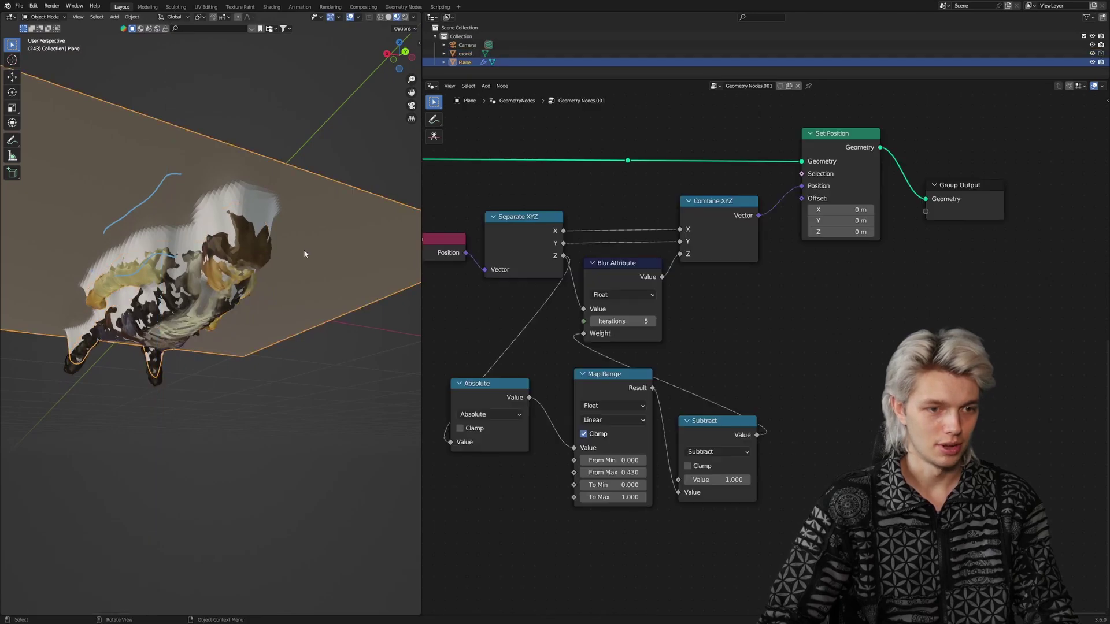
middle_drag(300, 255, 243, 246)
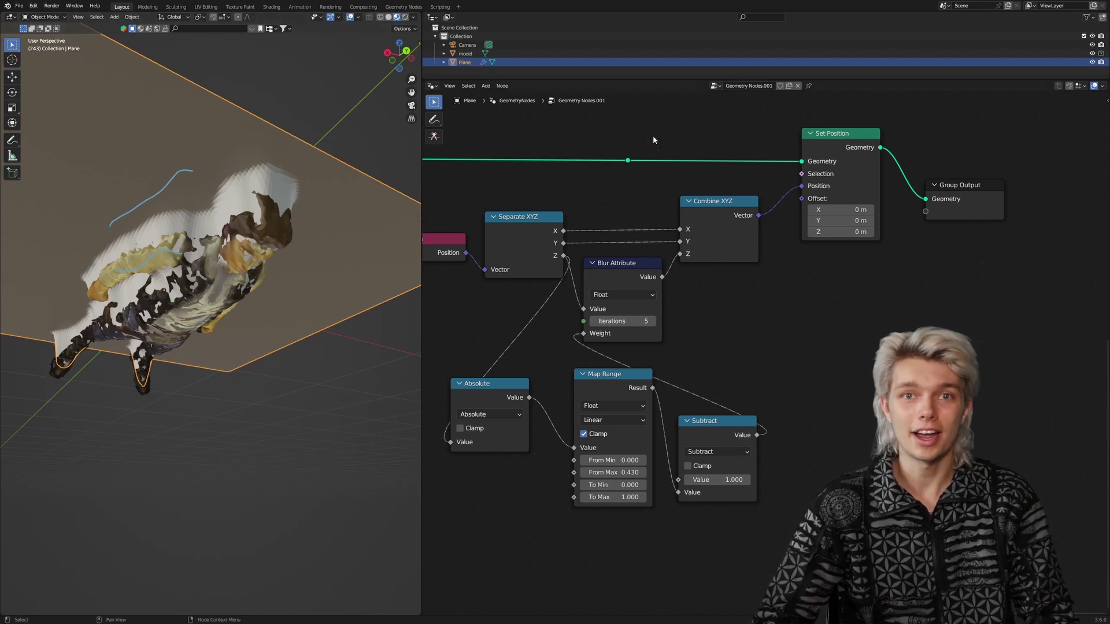
Hide the scanned model and set the Map Range's From Max to 0.17.
click(1091, 54)
drag(613, 472, 531, 472)
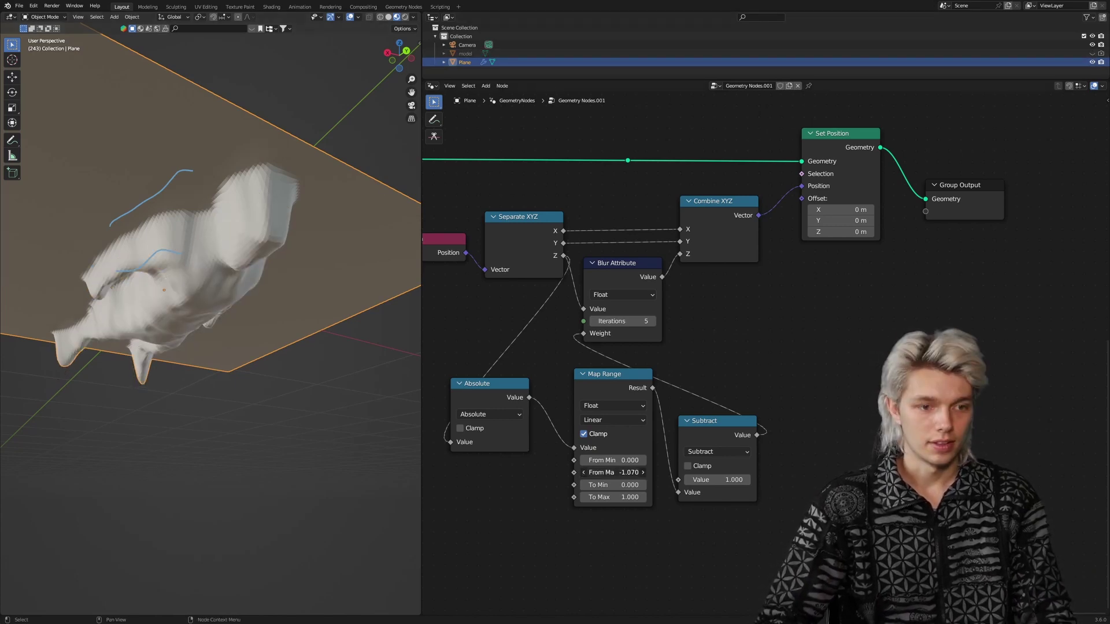
mouse_move(624, 472)
mouse_down()
mouse_move(607, 472)
mouse_move(636, 473)
mouse_up()
Raise Resolution to about 339 in the plane's modifier properties and set the Blur Attribute's Iterations to 39.
click(432, 16)
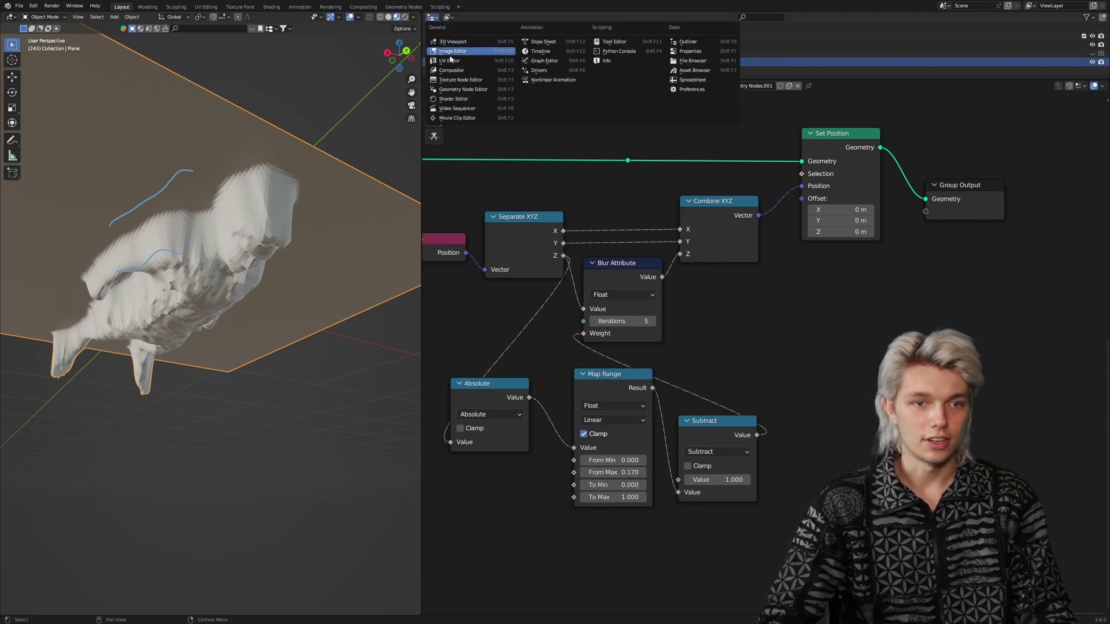
click(688, 51)
drag(573, 81, 573, 150)
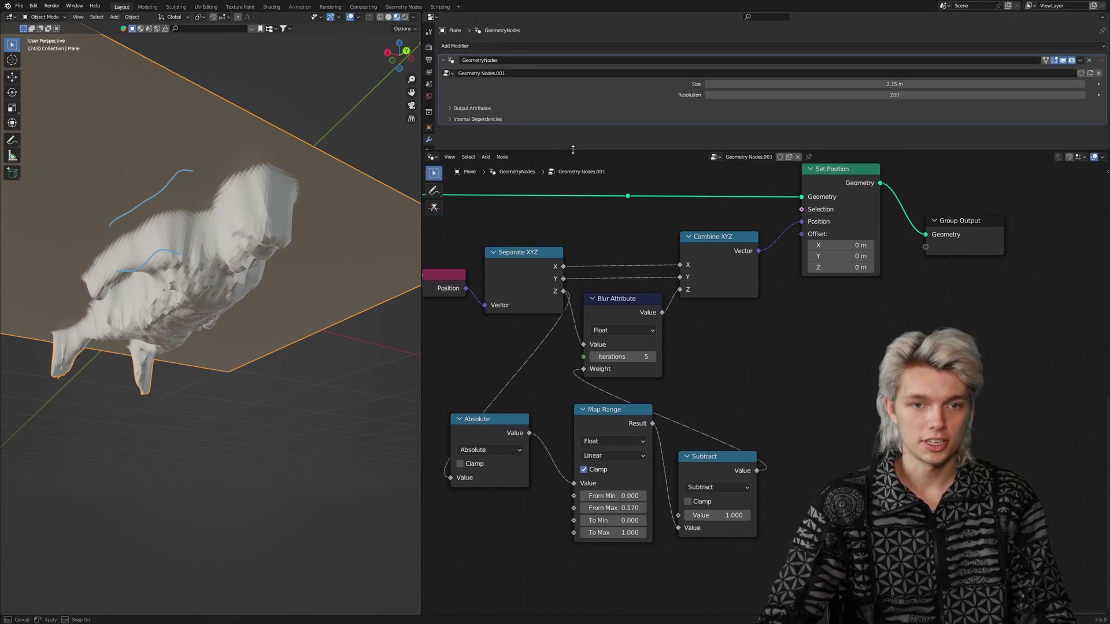
drag(814, 91, 837, 92)
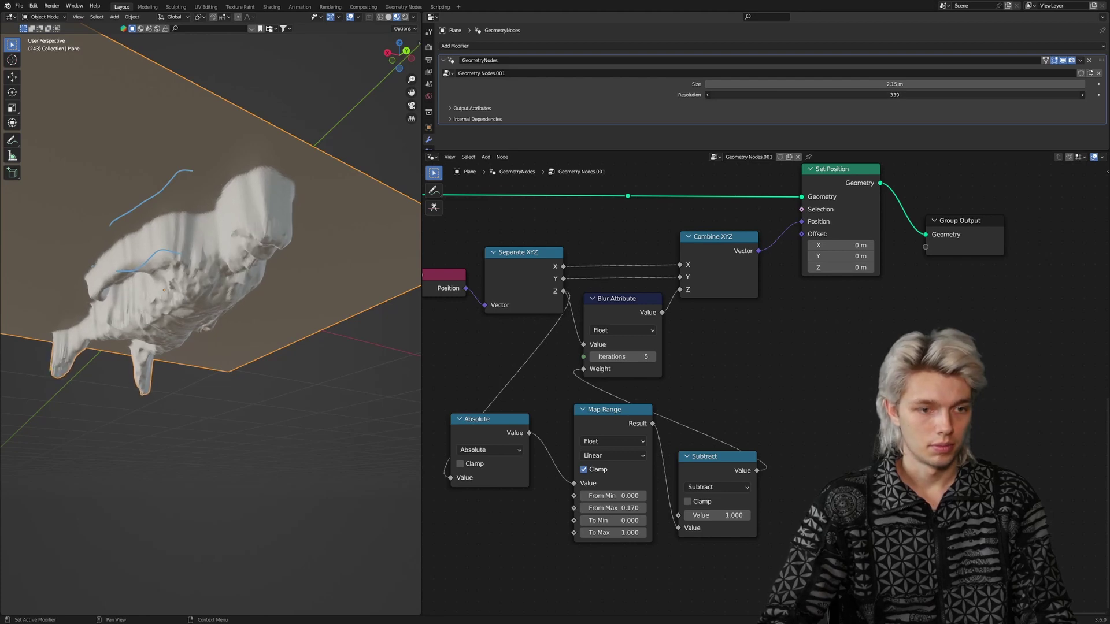
drag(623, 357, 656, 357)
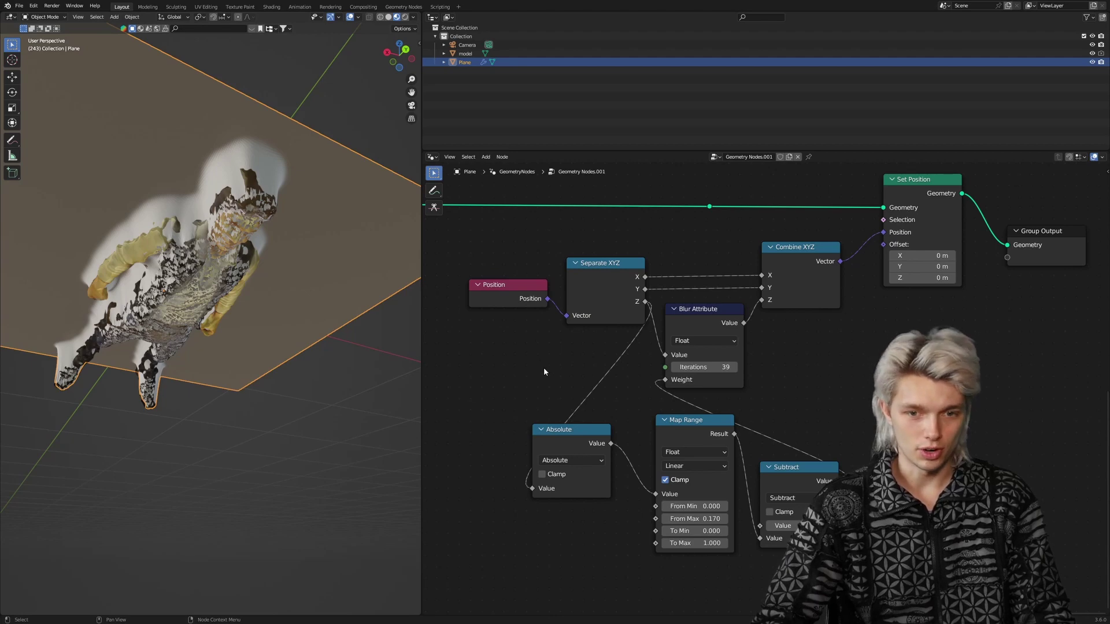
Move the TARGET (Han Solo) frame away from Ray Up and insert a Set Position node on the link to the Raycast.
scroll(544, 373, down, 15)
middle_drag(527, 383, 765, 388)
scroll(668, 338, up, 6)
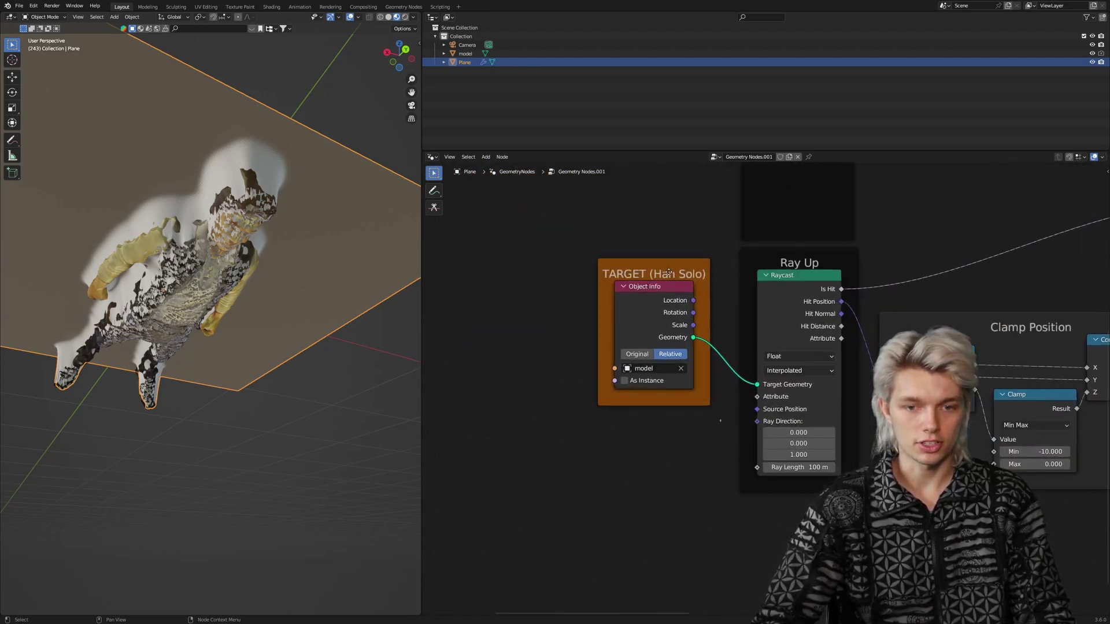
drag(662, 273, 441, 291)
middle_drag(542, 294, 710, 282)
key(shift+a)
click(713, 285)
text(set)
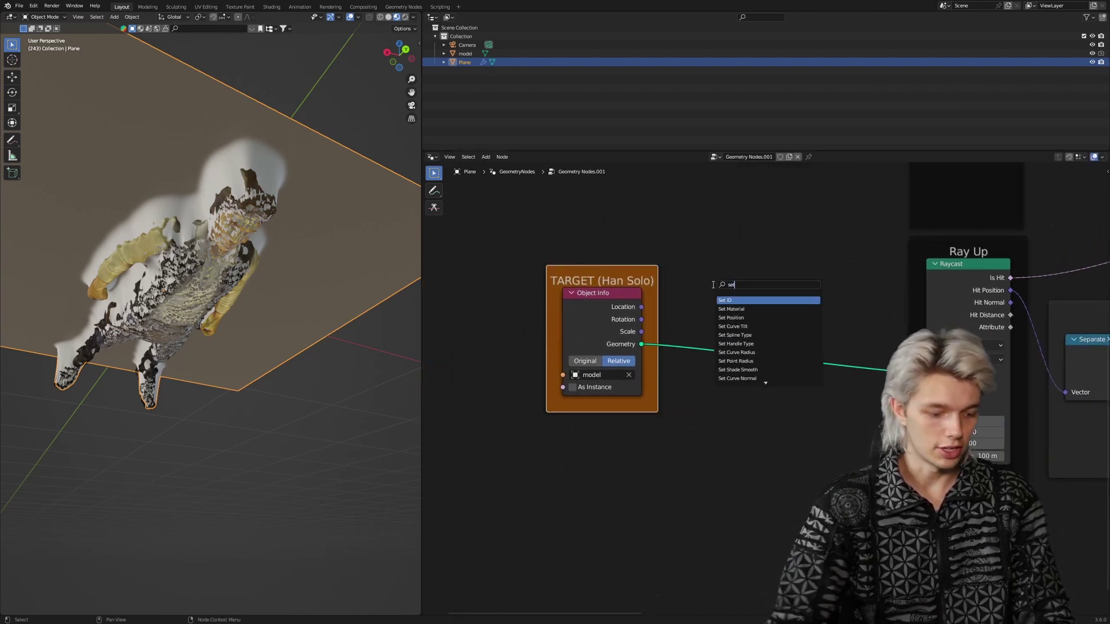
click(734, 318)
click(736, 344)
Add a Normal node and a Vector Math node in Scale mode fed by it, placed below the TARGET frame.
key(shift+a)
click(639, 401)
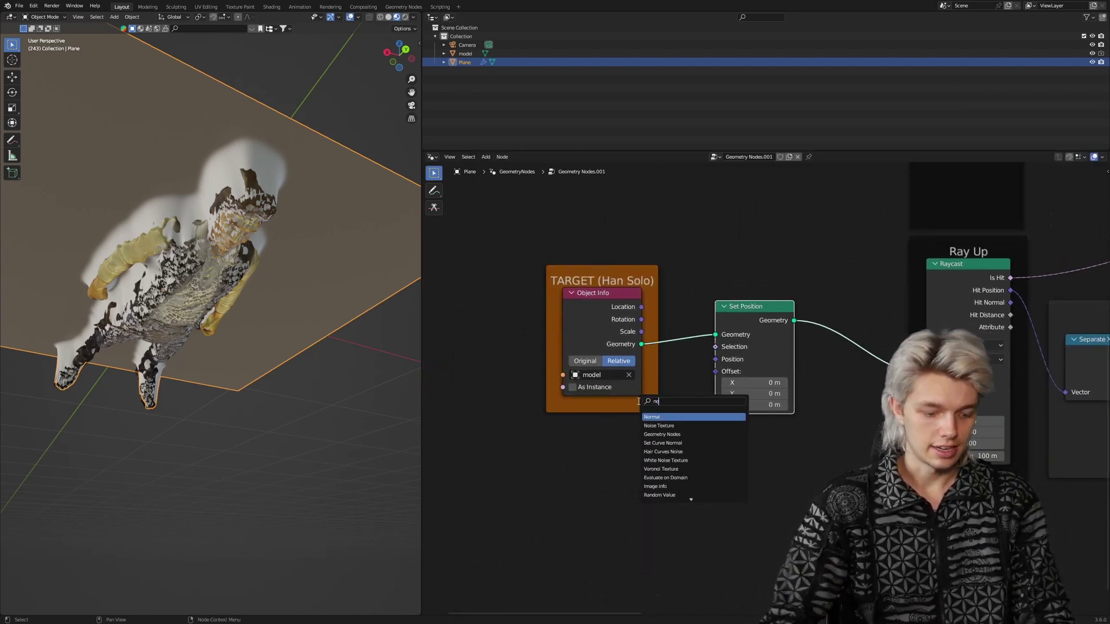
text(norm)
click(664, 416)
click(577, 465)
key(shift+a)
text(sca)
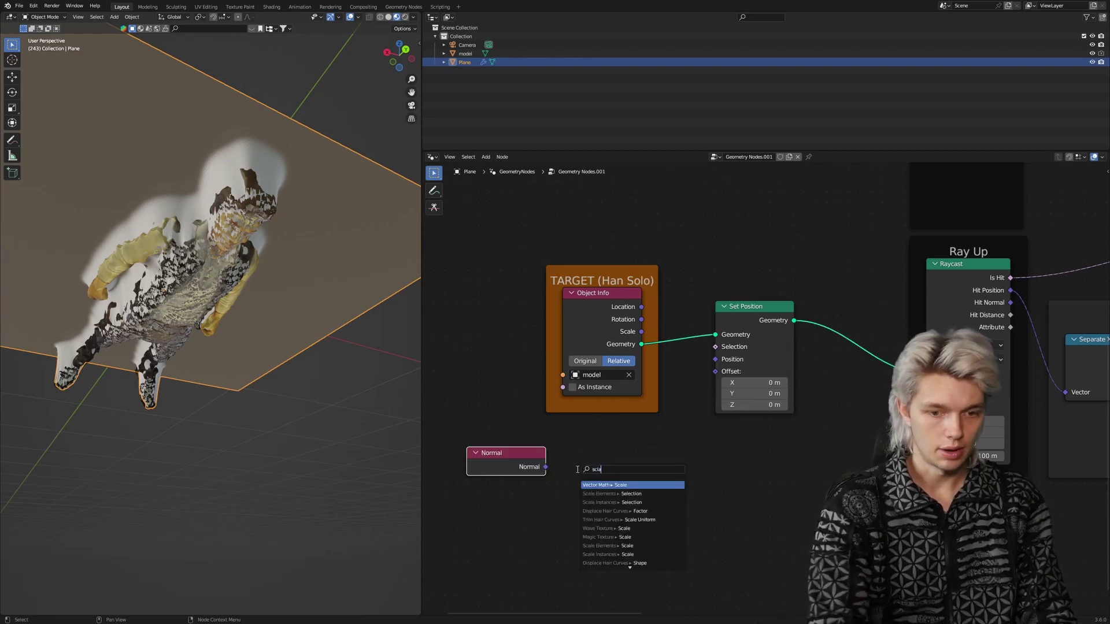
text(la)
click(598, 485)
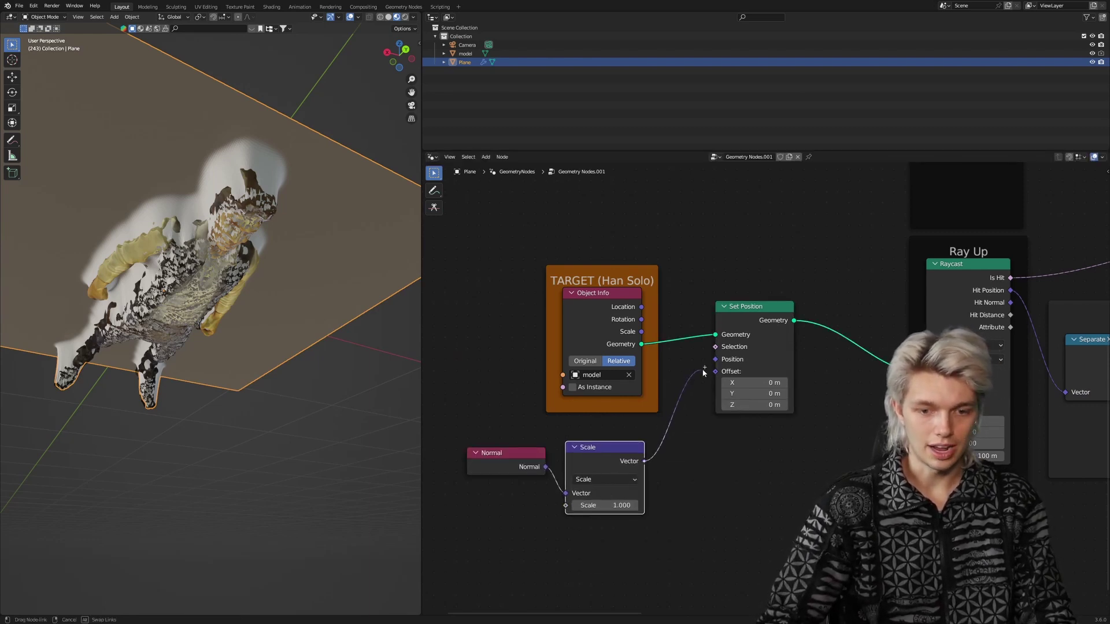
Link the scaled normal into the Set Position's Offset and set the Scale value to 0.020.
drag(696, 391, 713, 372)
shift+drag(605, 505, 578, 505)
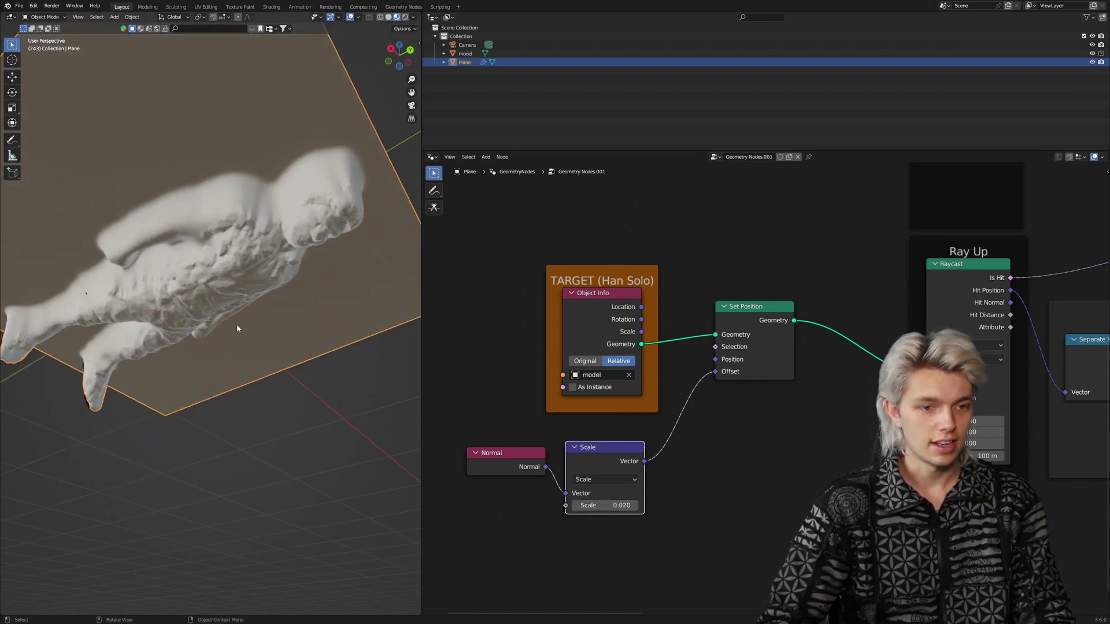
middle_drag(230, 263, 365, 57)
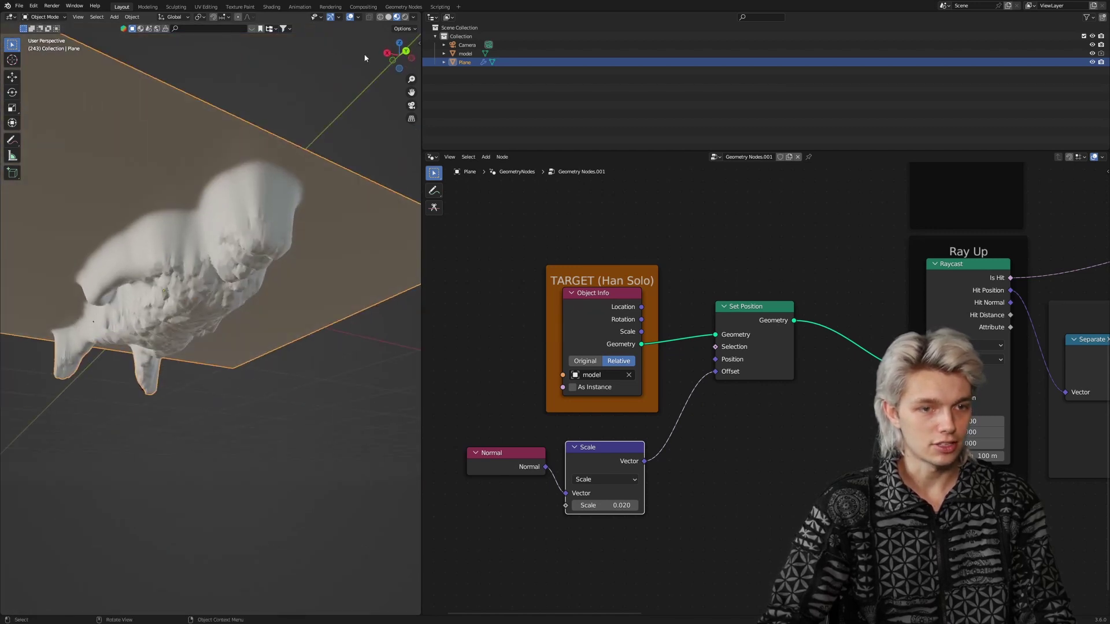
Deselect the plane and examine the surface of the thickened imprint in the viewport.
click(368, 17)
key(alt+a)
middle_drag(274, 169, 399, 35)
click(398, 17)
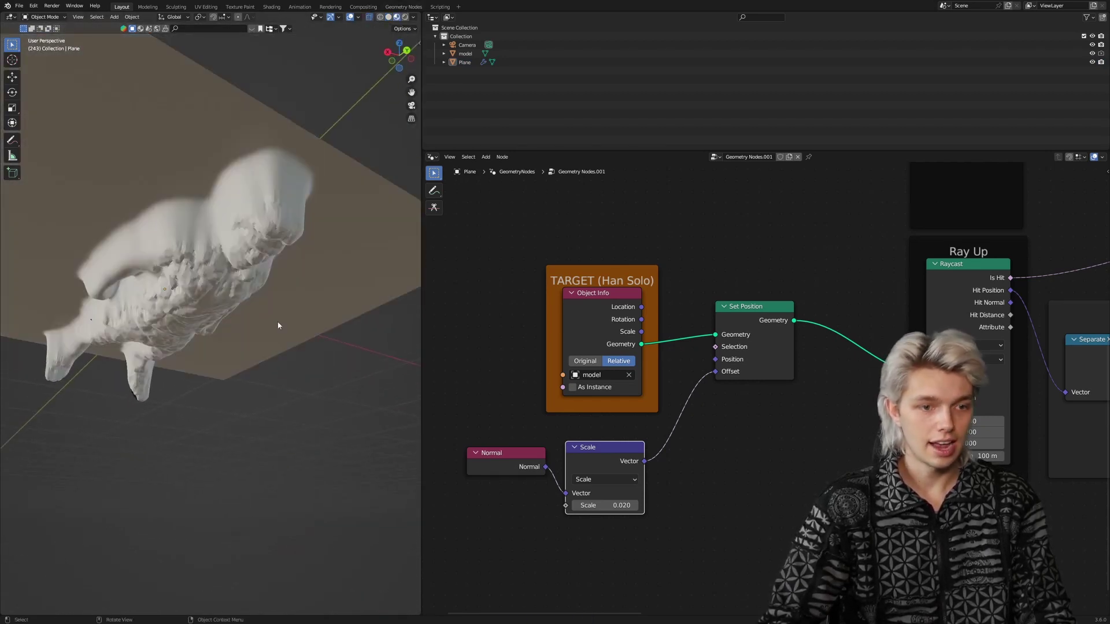
Switch the Scale node's operation to Multiply and set its vector to 0.020, 0.020 and 0.015.
click(592, 483)
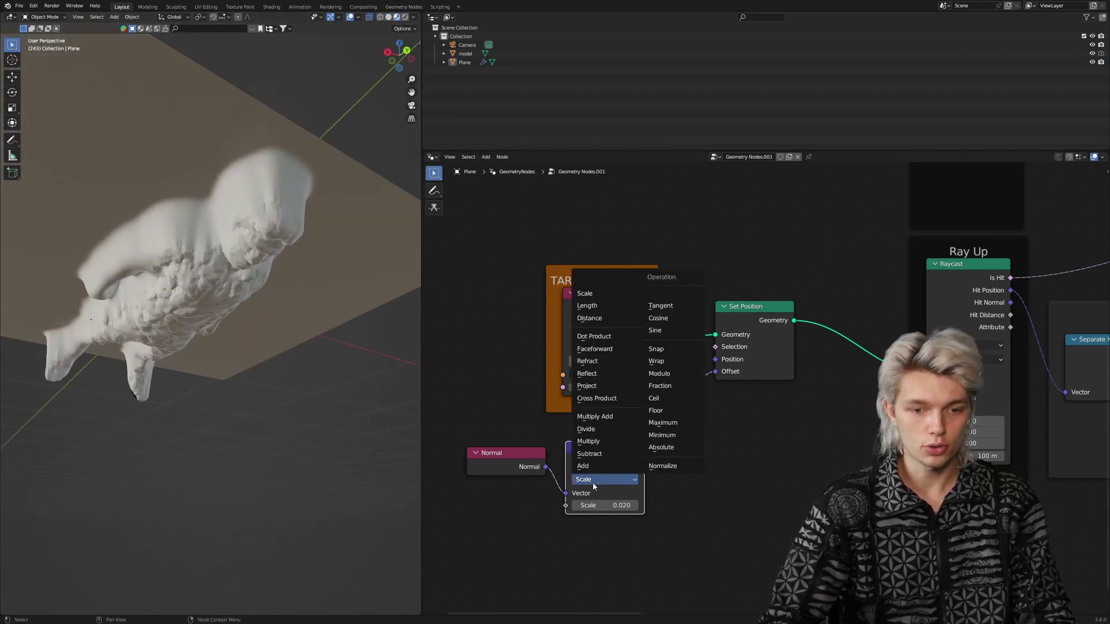
click(589, 441)
shift+scroll(661, 461, down, 2)
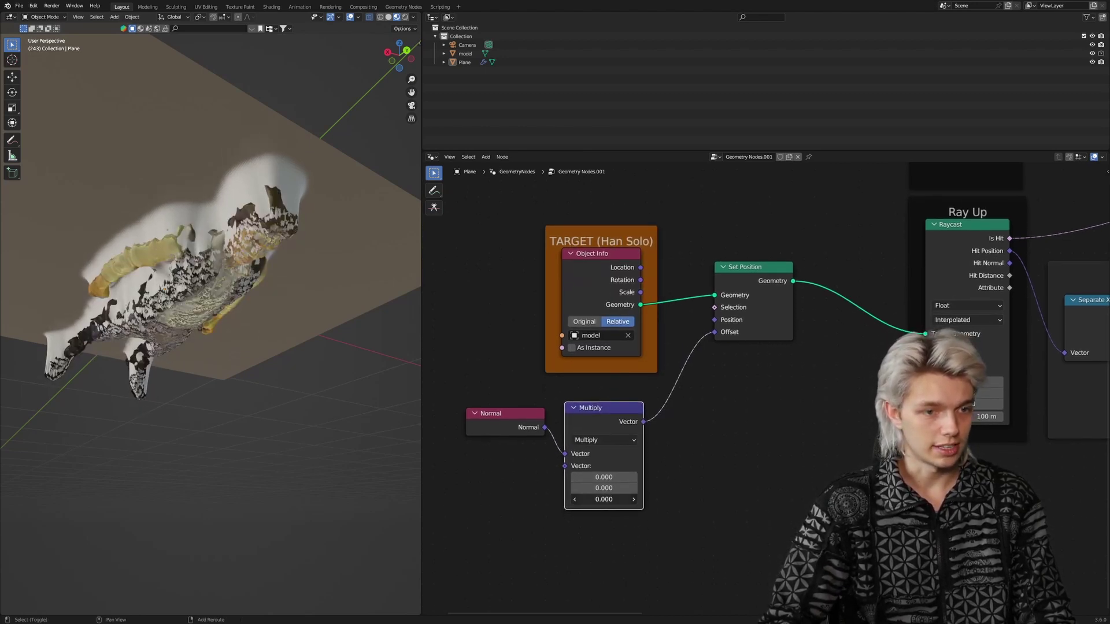
shift+drag(603, 499, 614, 488)
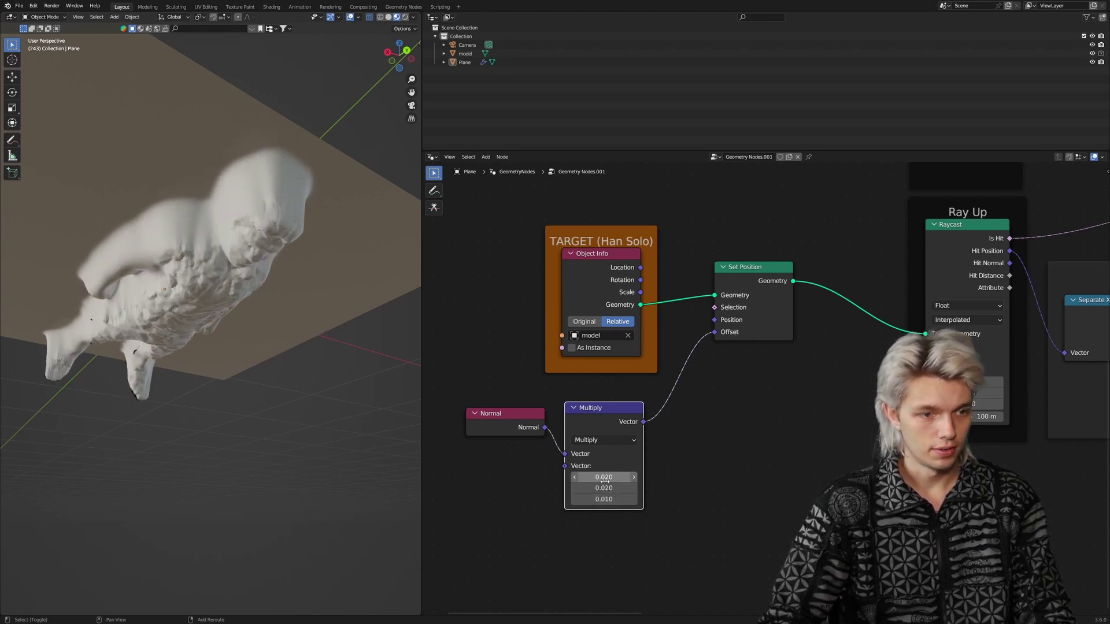
middle_drag(217, 415, 217, 403)
click(594, 502)
text(0.015)
key(Return)
middle_drag(261, 359, 232, 332)
Insert a Set Shade Smooth node after the final Set Position node, ahead of the Group Output.
scroll(772, 394, down, 12)
middle_drag(860, 391, 485, 411)
scroll(770, 389, up, 12)
key(shift+a)
click(789, 385)
text(set)
click(809, 409)
click(736, 405)
Insert a Set Material node after Set Shade Smooth and assign the Stone Ground material to it.
middle_drag(735, 405, 679, 390)
key(shift+a)
text(set)
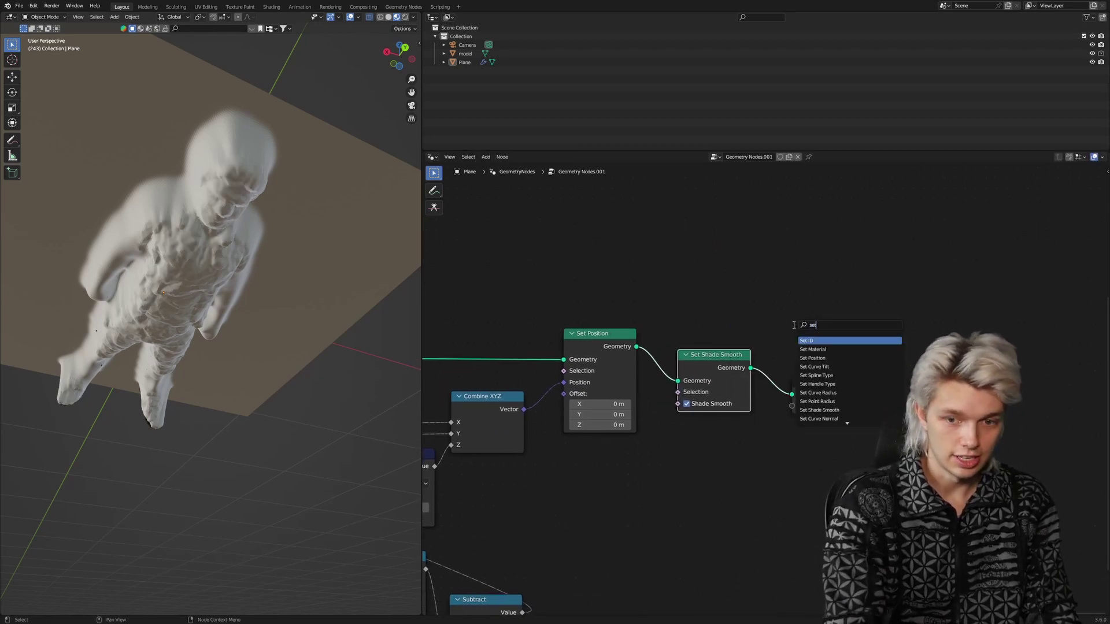
click(813, 349)
click(812, 392)
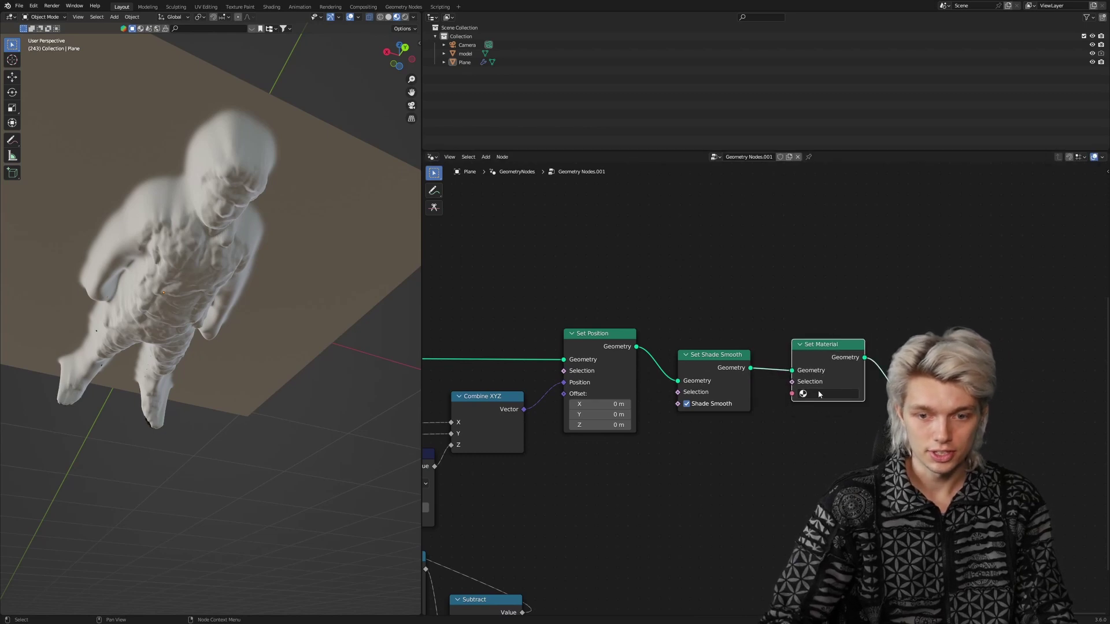
click(823, 395)
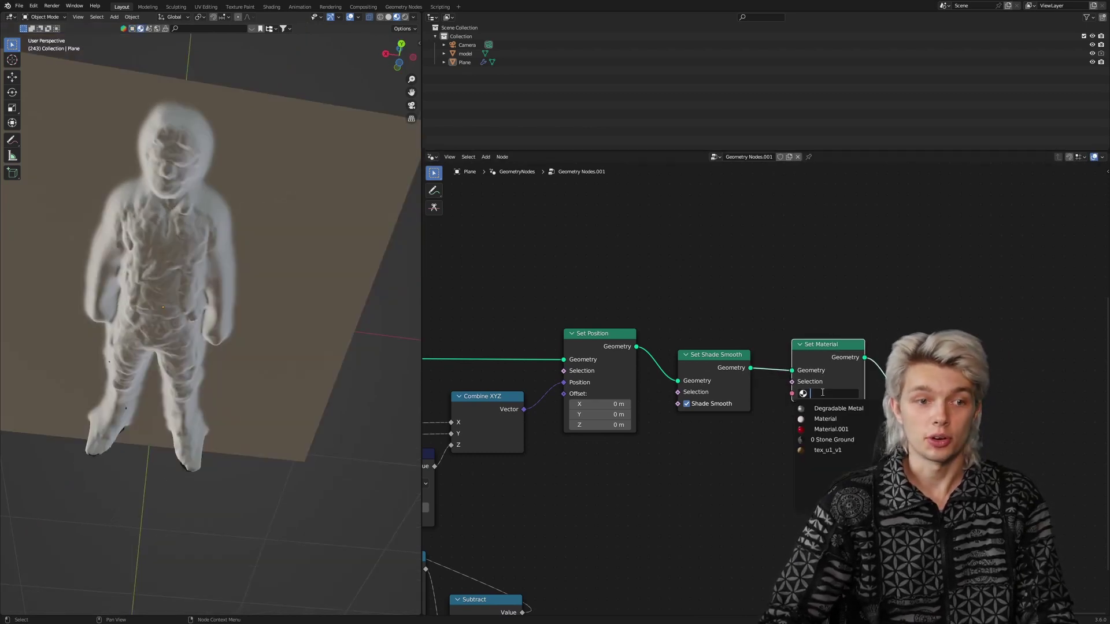
click(831, 440)
scroll(774, 389, down, 1)
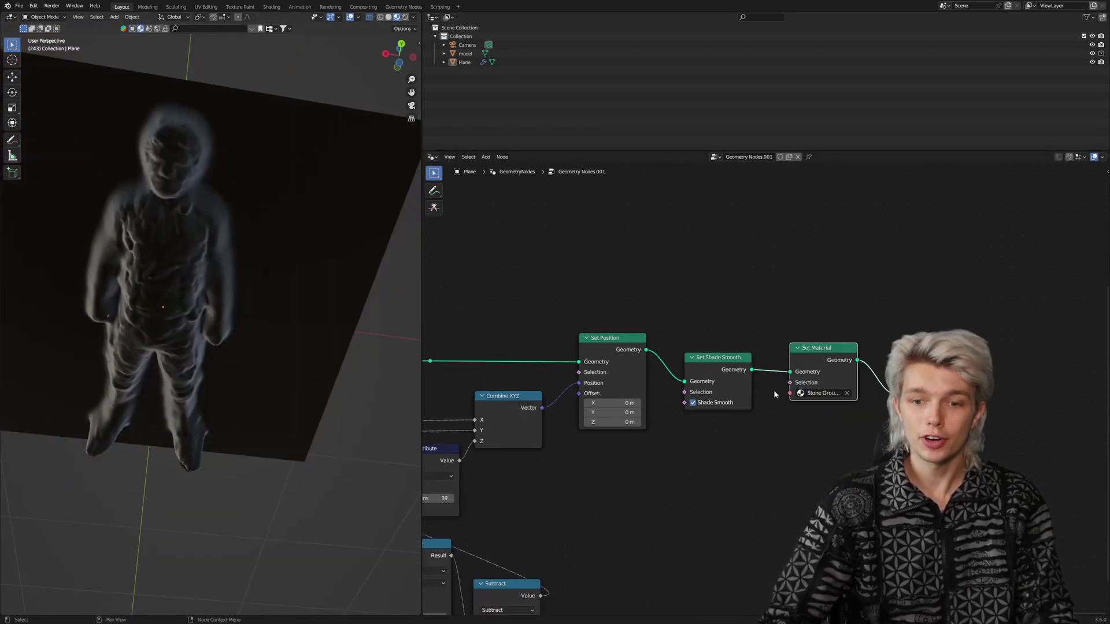
Link the Grid node's UV Map output to a new socket on the Group Output.
scroll(773, 390, down, 8)
scroll(634, 367, down, 3)
middle_drag(634, 366, 761, 367)
middle_drag(631, 347, 734, 386)
scroll(734, 384, up, 9)
middle_drag(507, 344, 718, 391)
scroll(718, 391, up, 4)
middle_drag(613, 361, 687, 435)
scroll(686, 430, up, 5)
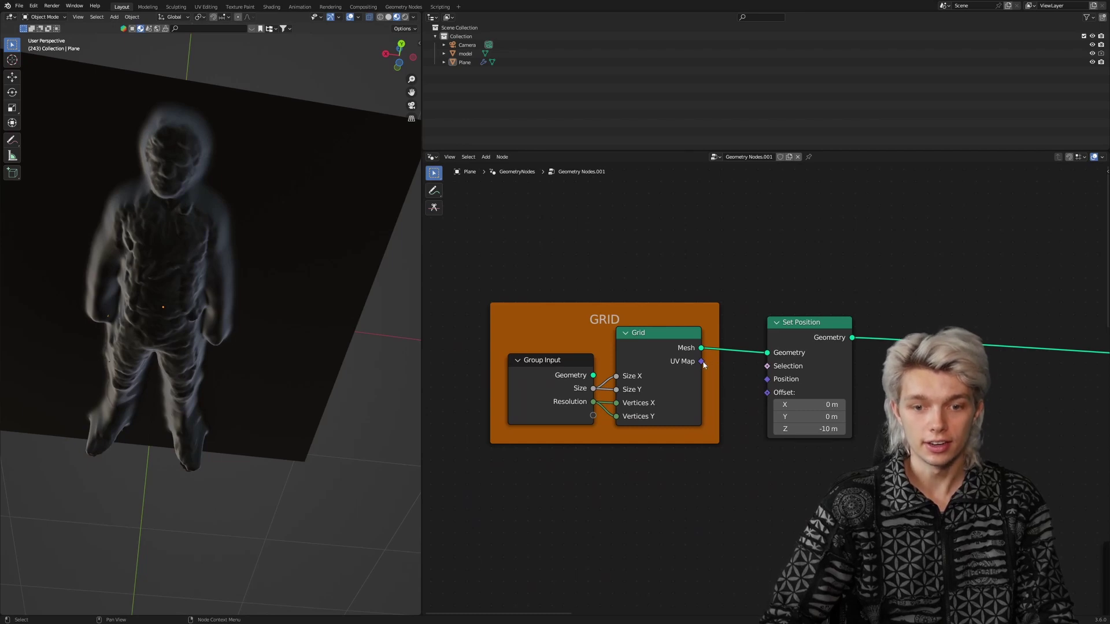
mouse_move(704, 364)
scroll(701, 367, down, 10)
middle_drag(700, 369, 601, 350)
drag(605, 344, 1107, 459)
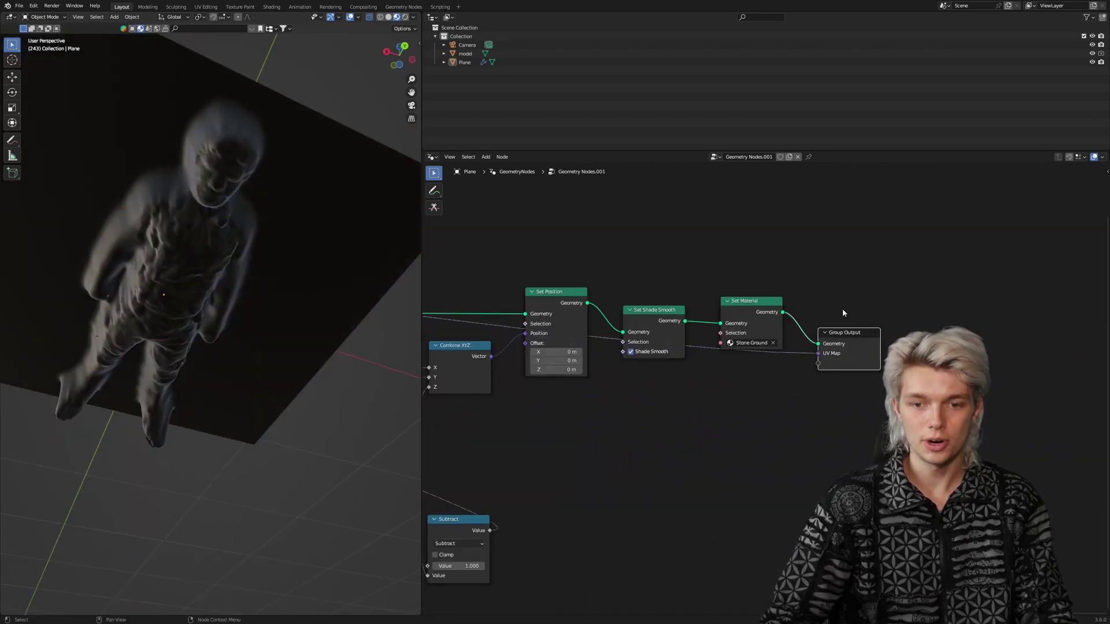
click(854, 363)
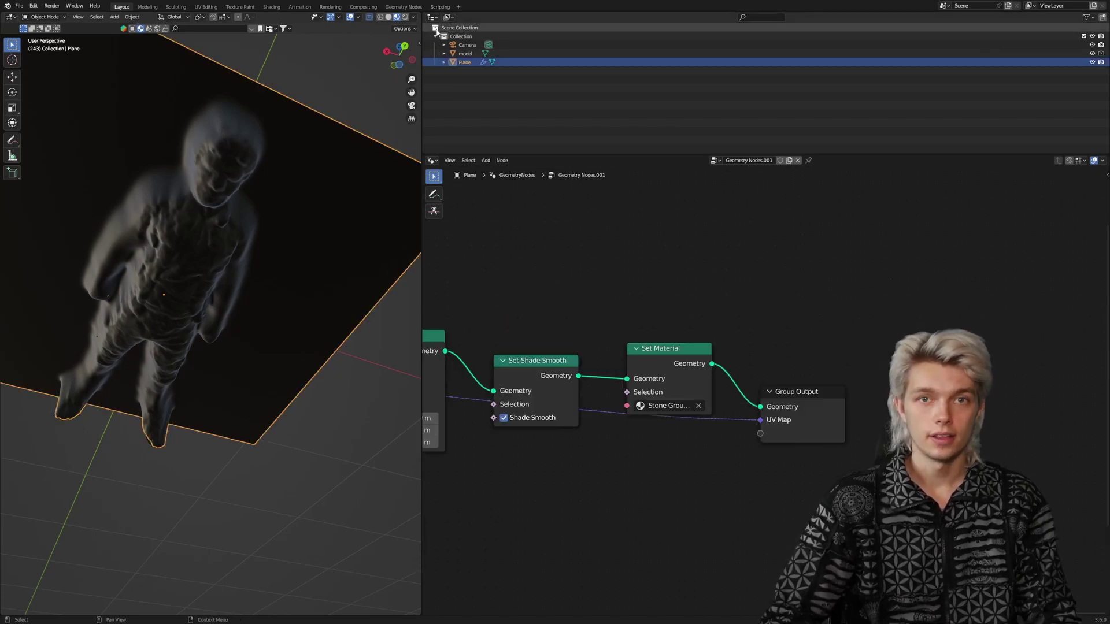
Show the plane's modifier properties in place of the Outliner and name the UV Map output attribute uvmap.
click(432, 17)
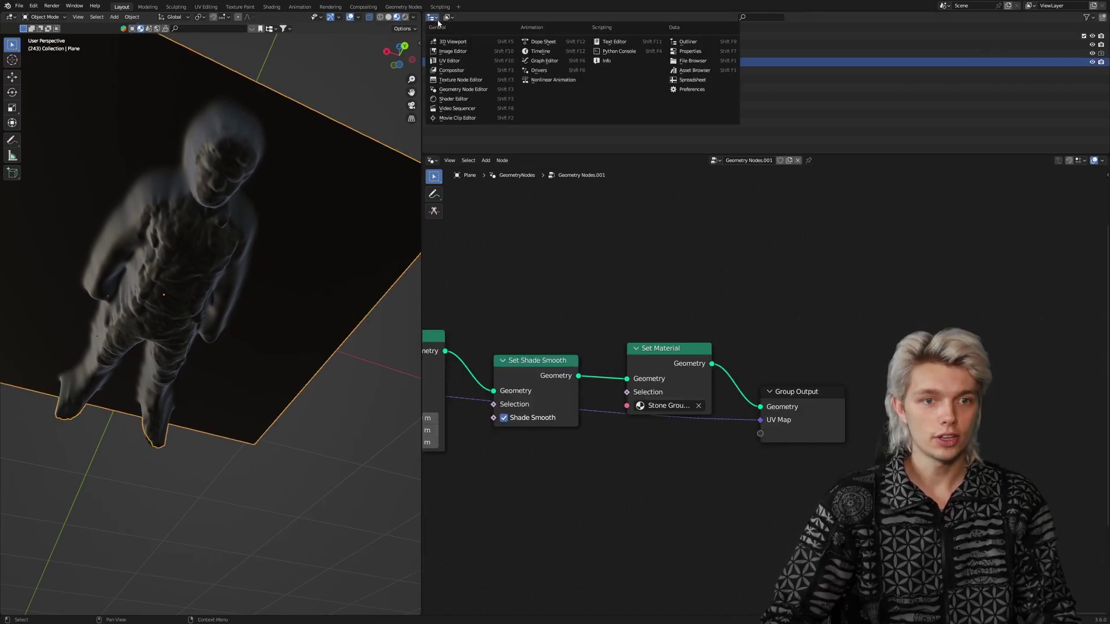
click(689, 52)
click(458, 109)
click(458, 109)
click(720, 122)
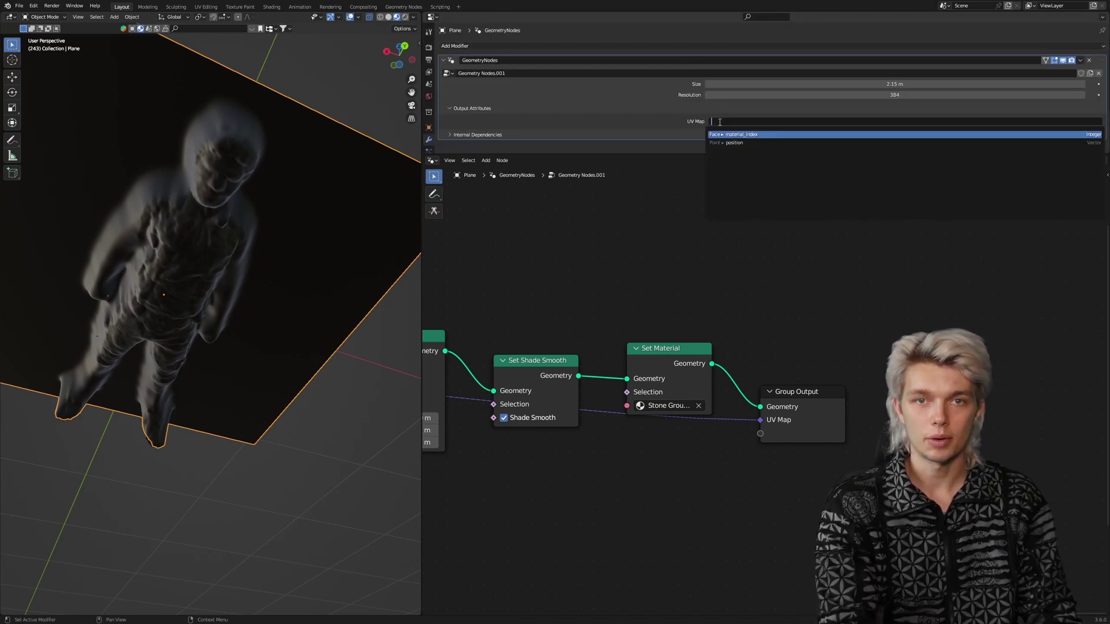
text(uvmap)
key(Return)
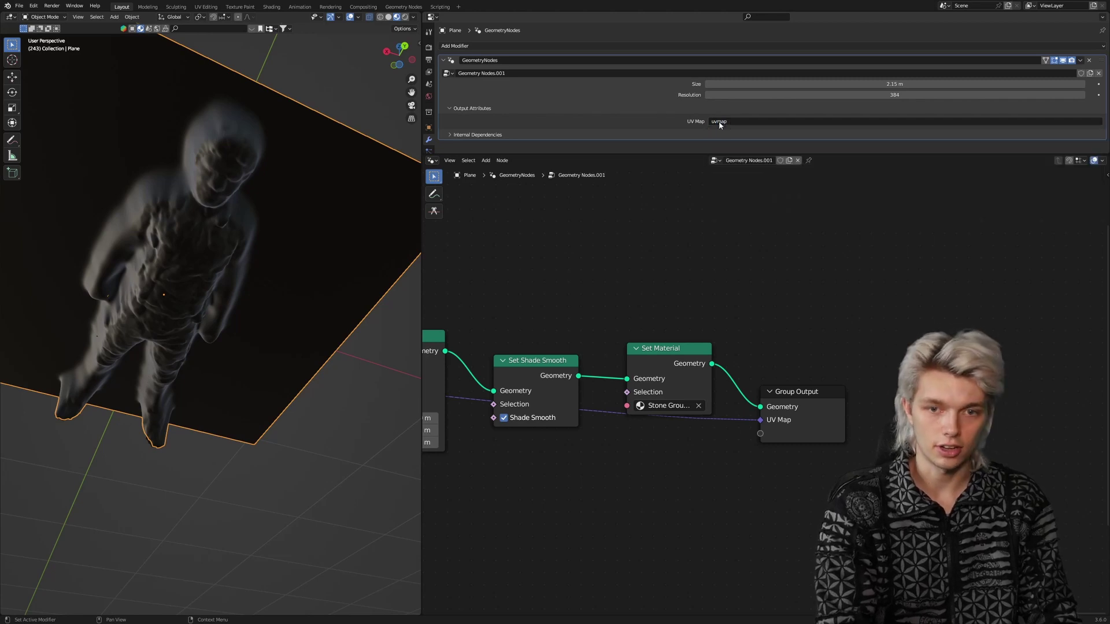
Switch the node editor to the Shader Editor and bring up the Stone Ground material's Mapping nodes.
click(431, 160)
click(460, 244)
key(Home)
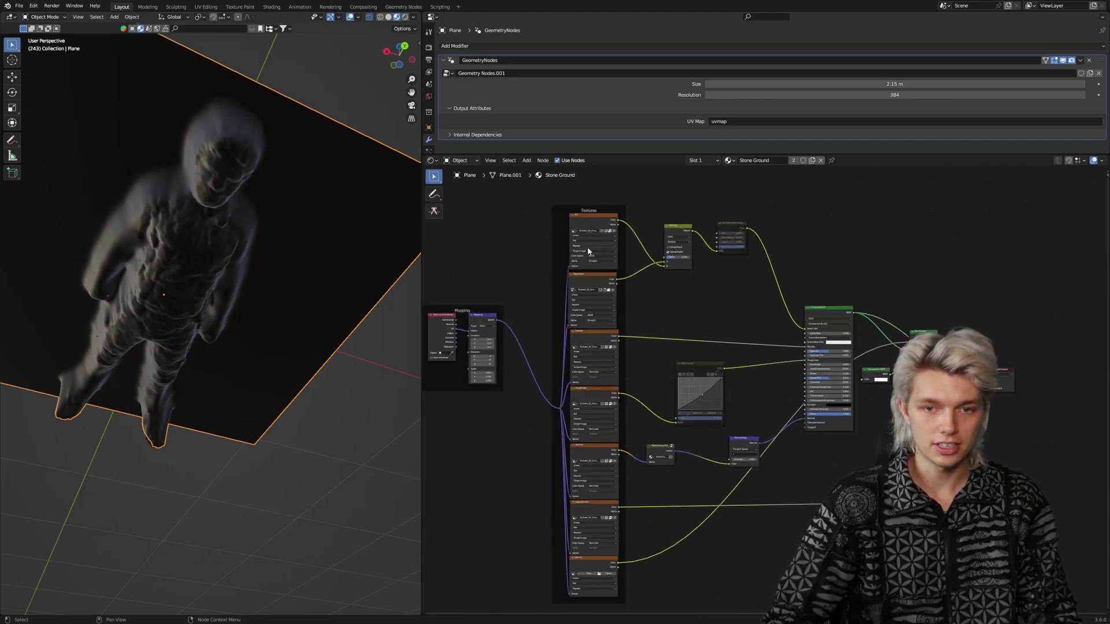
click(731, 161)
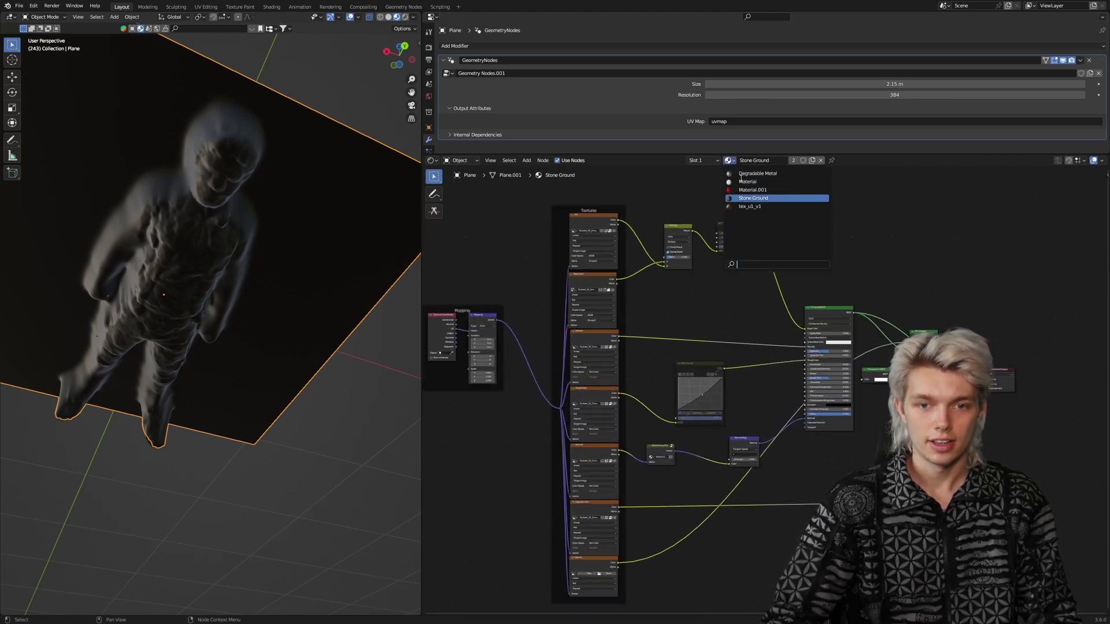
click(748, 198)
middle_drag(482, 334, 654, 260)
scroll(654, 260, up, 8)
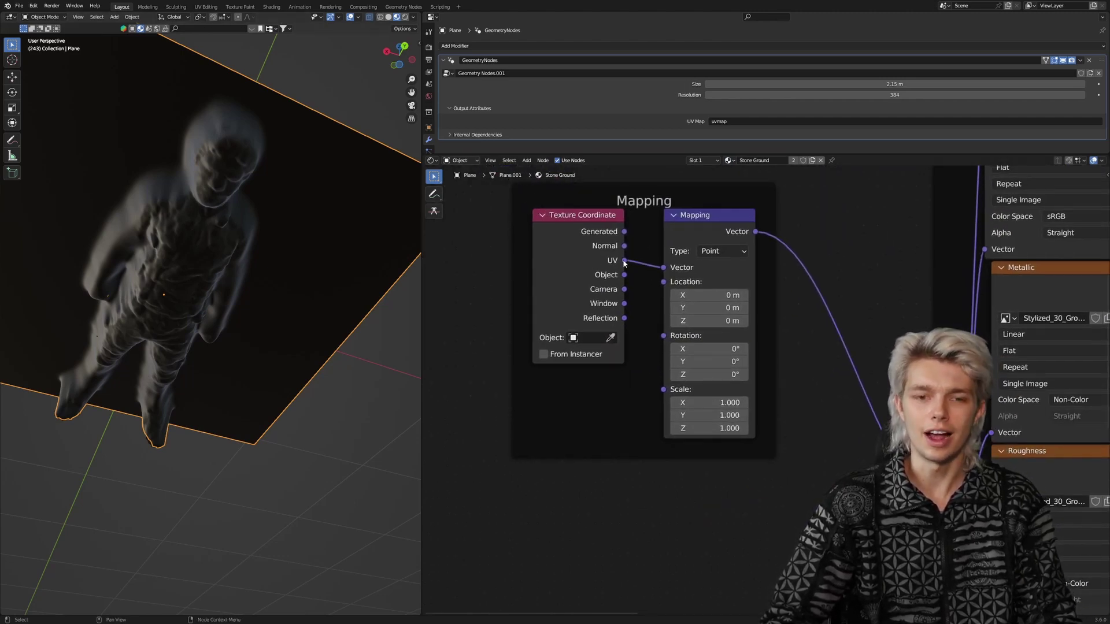
Add an Attribute node named uvmap and link its Vector output to the Mapping node's Vector input.
scroll(603, 306, down, 1)
middle_drag(591, 354, 617, 320)
key(shift+a)
key(s)
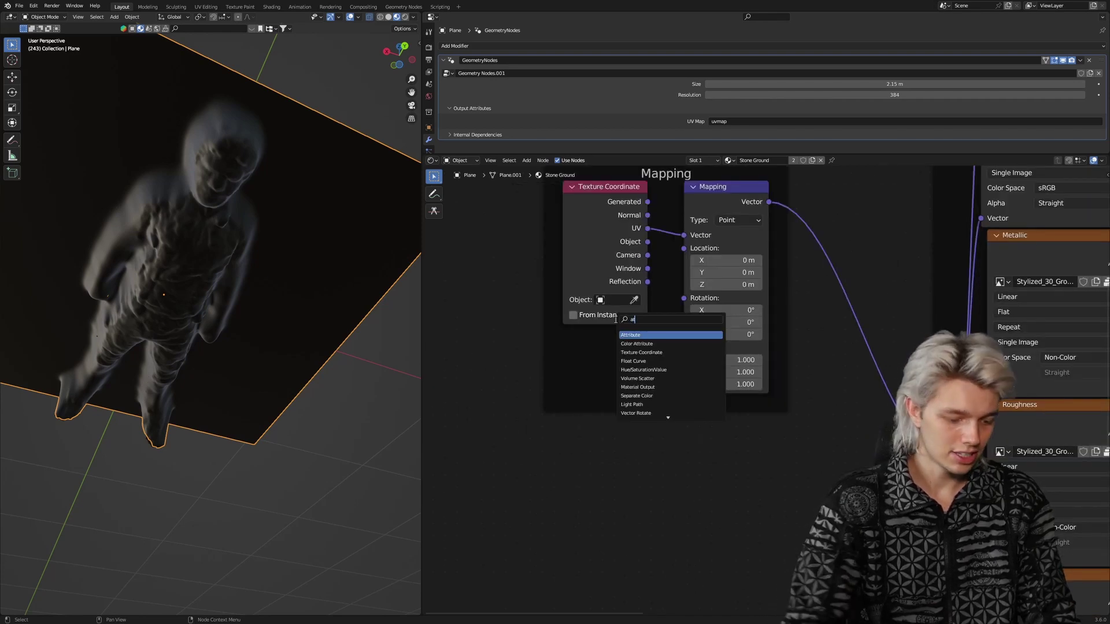
click(645, 334)
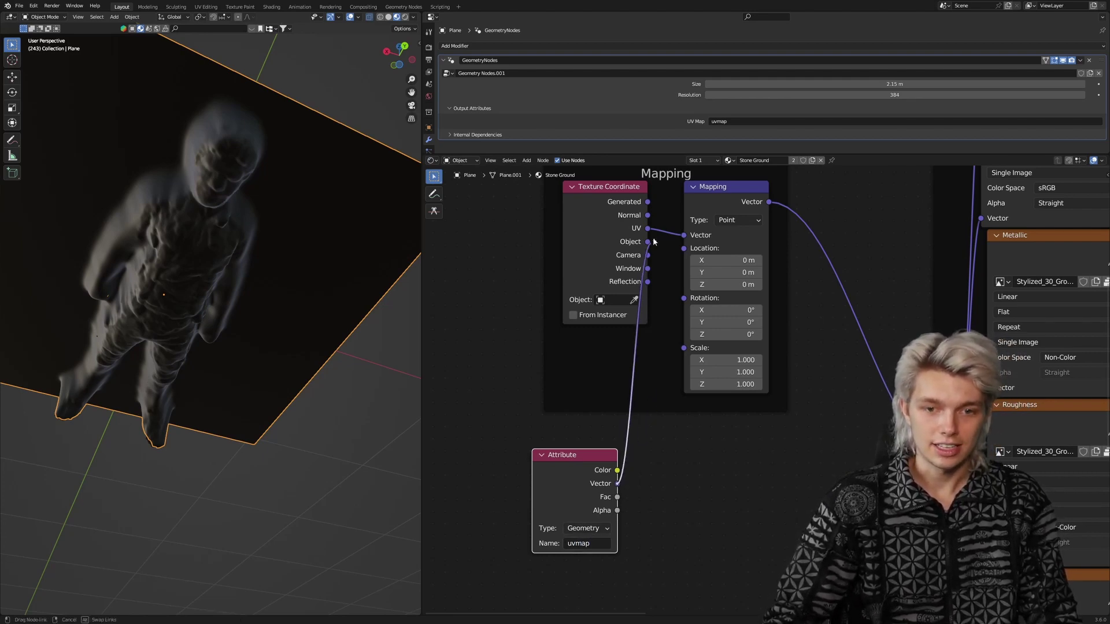
drag(685, 235, 684, 234)
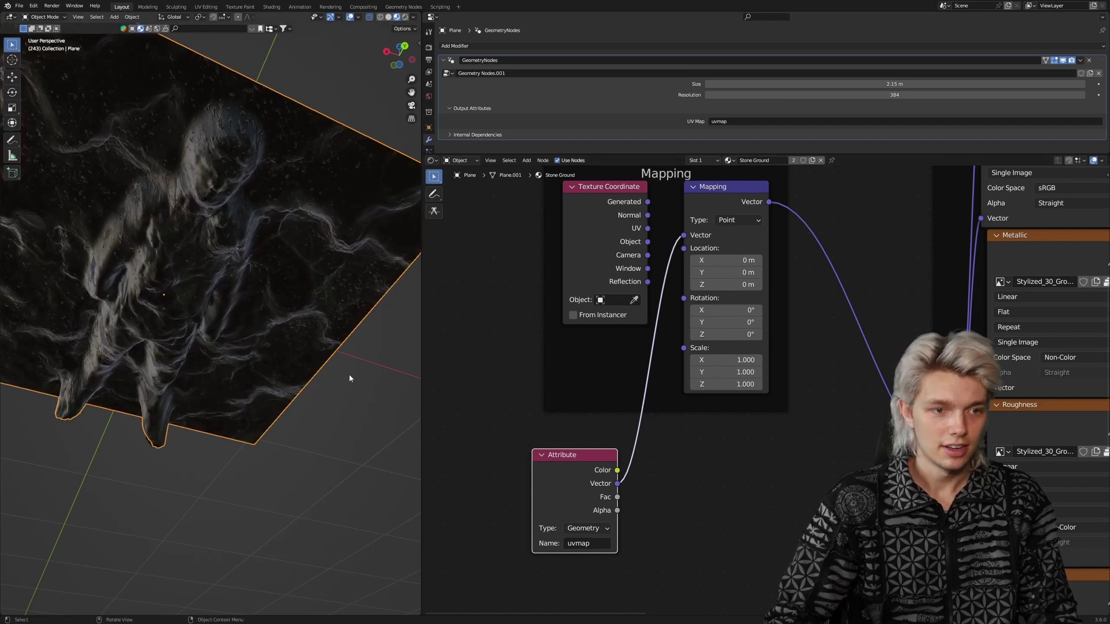
middle_drag(349, 379, 277, 302)
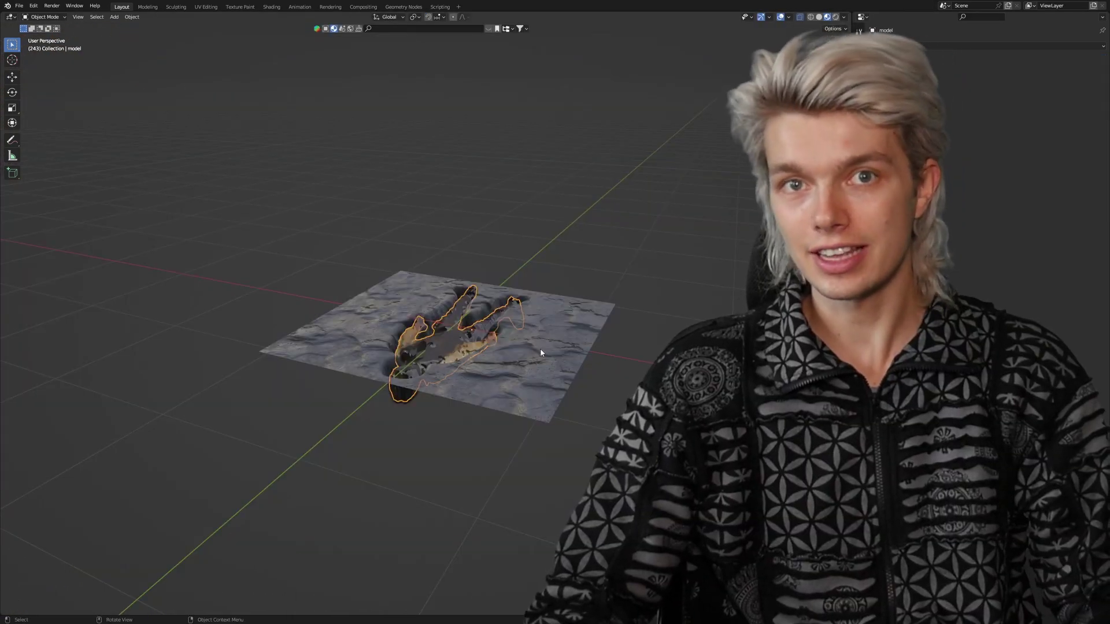
Move the scanned model horizontally across the stone plane, with its Z position locked.
key(g)
key(shift+z)
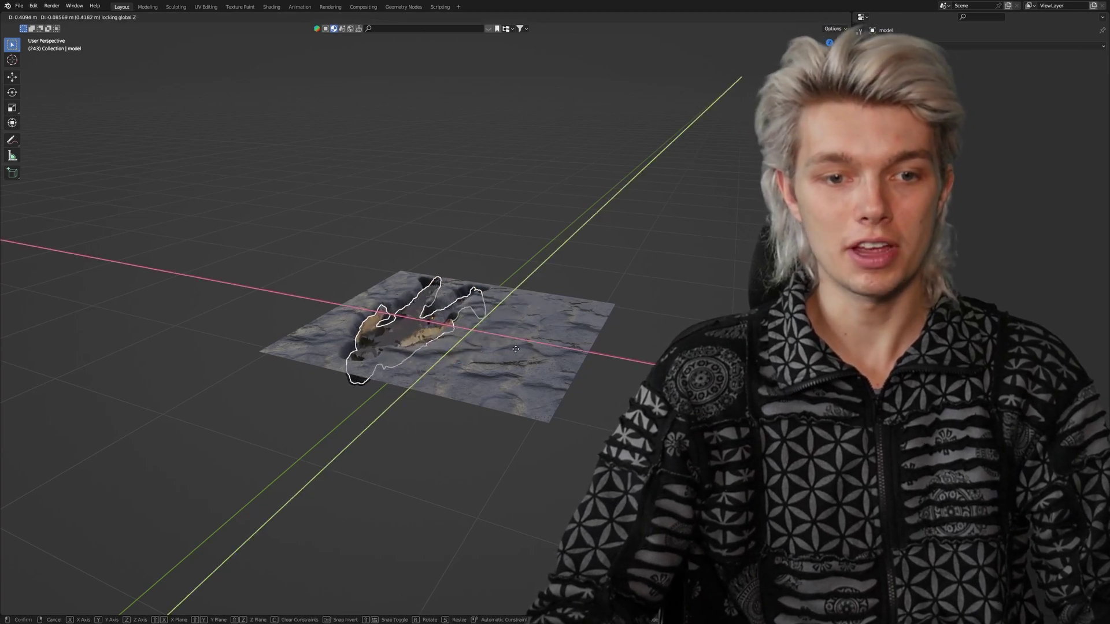
click(534, 356)
Select both the plane and the scanned model and rotate them 90° about the X axis.
shift+drag(426, 301, 522, 371)
text(rx)
text(90)
key(Return)
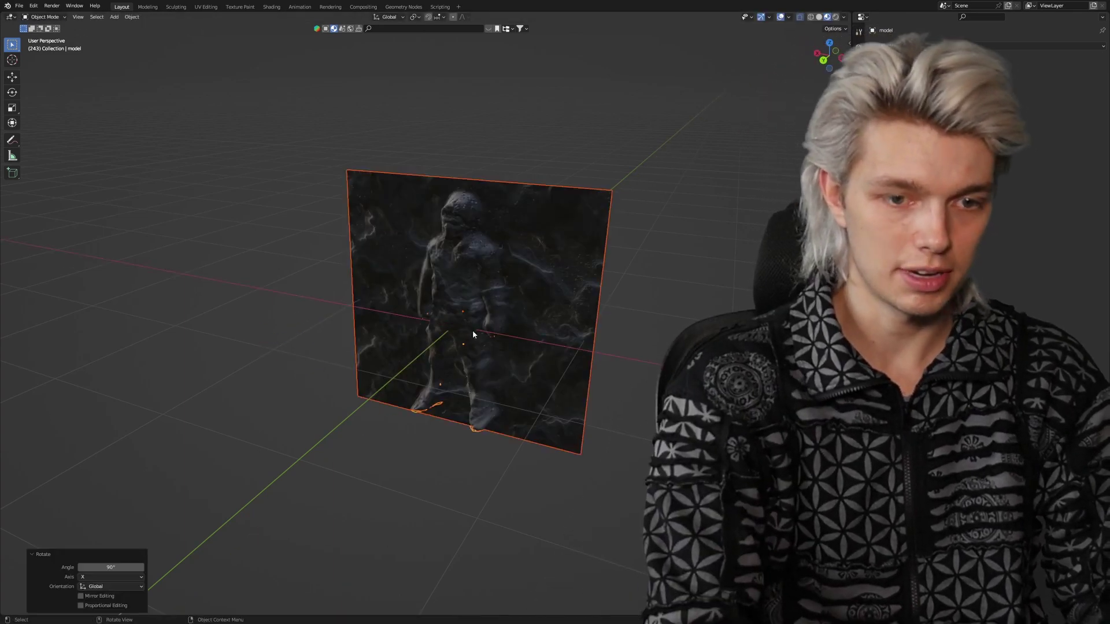
scroll(473, 330, up, 5)
shift+middle_drag(507, 249, 539, 300)
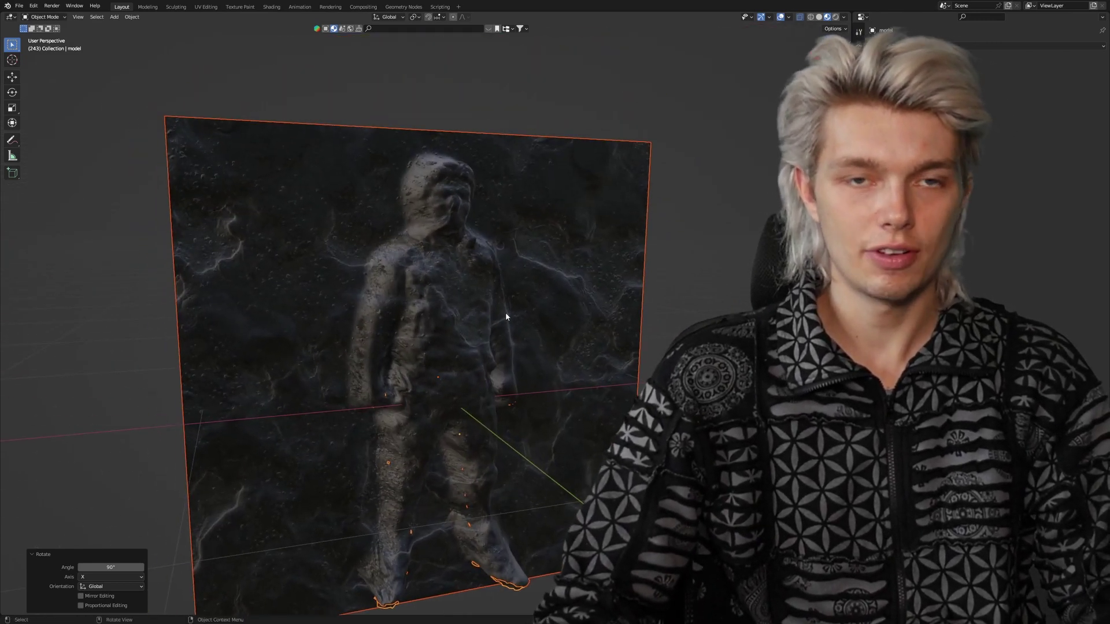
Select only the plane and convert it to a mesh.
click(553, 305)
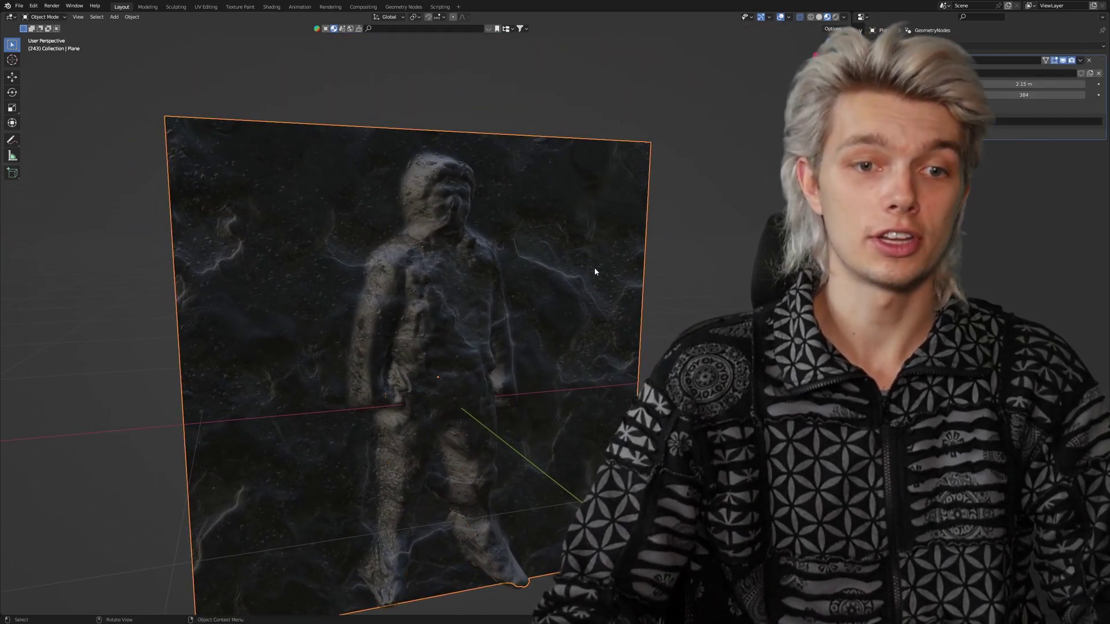
right_click(588, 270)
mouse_move(572, 300)
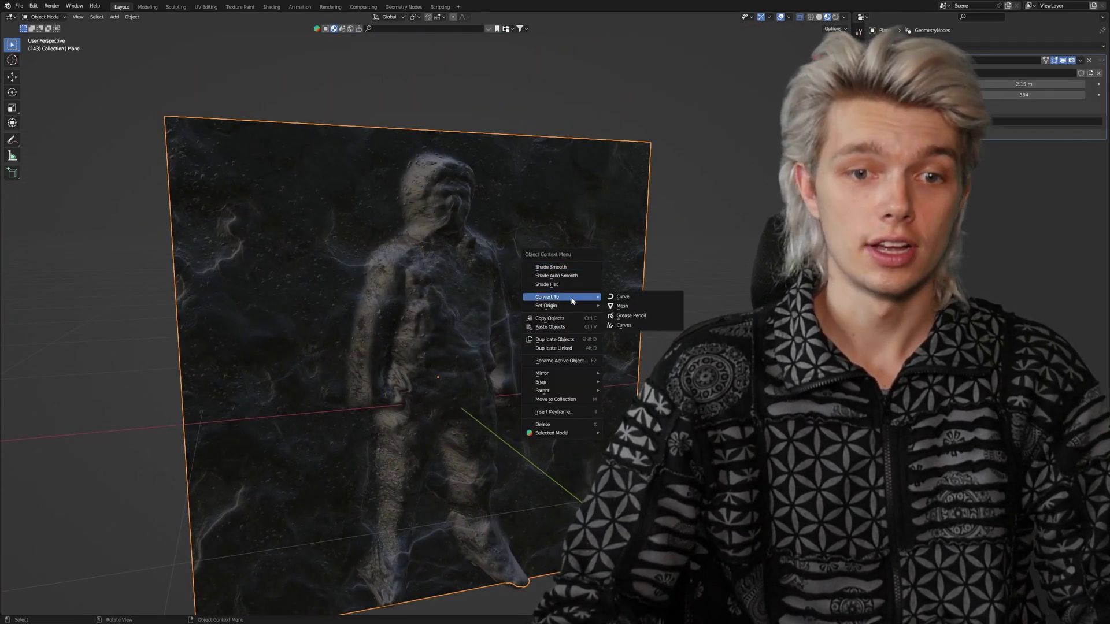
click(635, 307)
In Edit Mode, delete the vertices in the strips on both sides of the figure to narrow the panel.
middle_drag(446, 332, 526, 199)
key(Tab)
drag(525, 198, 664, 537)
drag(226, 190, 359, 540)
key(x)
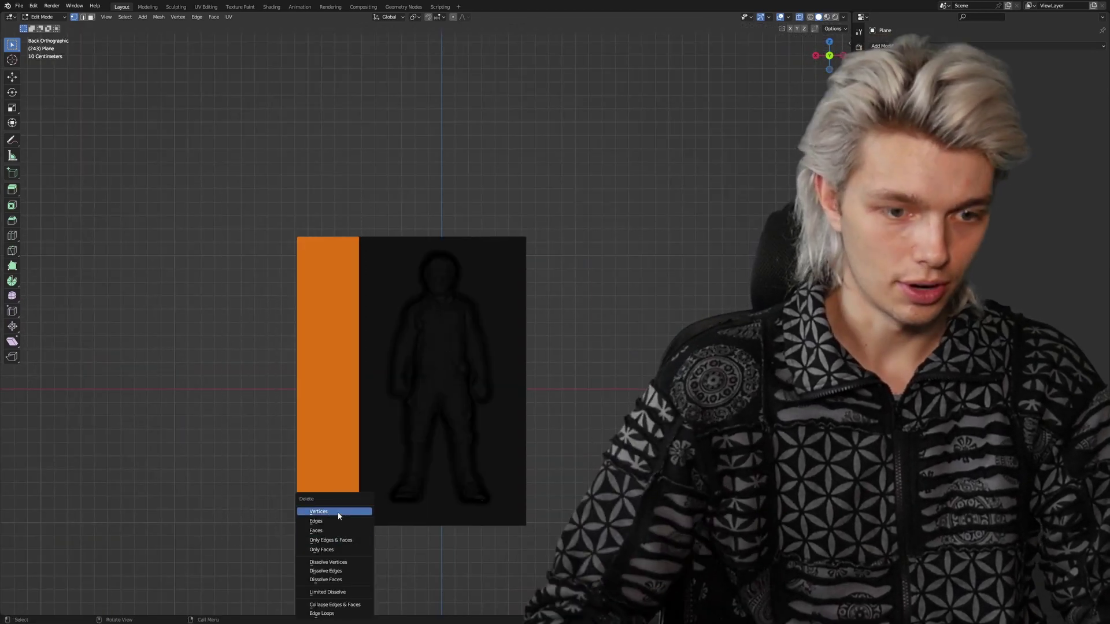
click(338, 516)
Extrude the panel's outer boundary along Y into a deep block, fill its open back with a face, and return to Object Mode.
middle_drag(382, 289, 451, 341)
scroll(381, 344, up, 5)
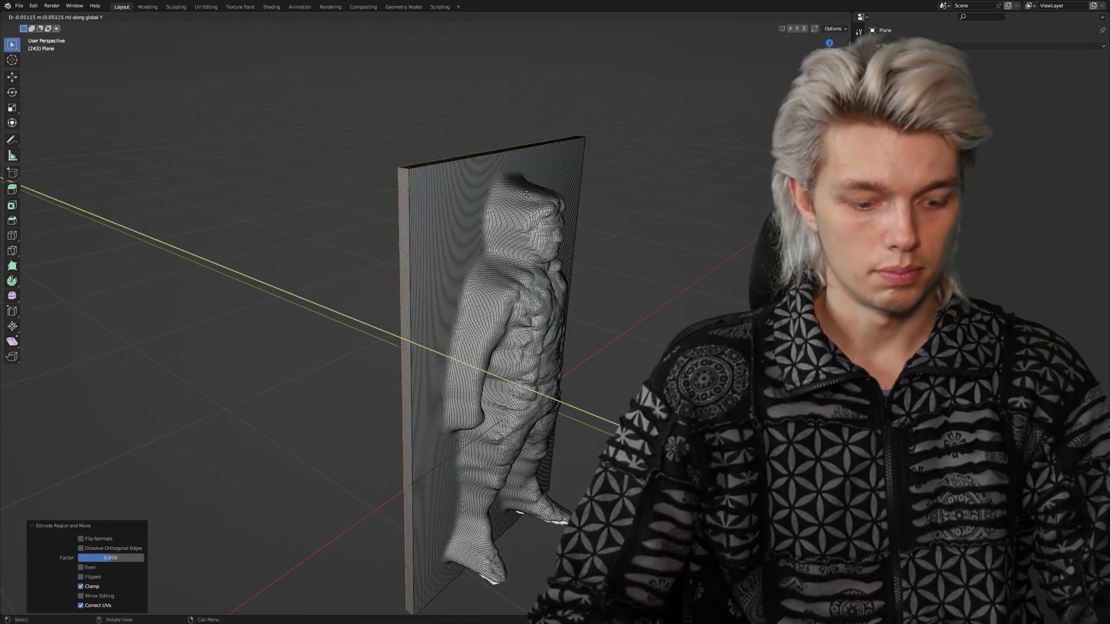
click(458, 174)
key(f)
middle_drag(458, 174, 530, 180)
key(ctrl+Tab)
click(470, 181)
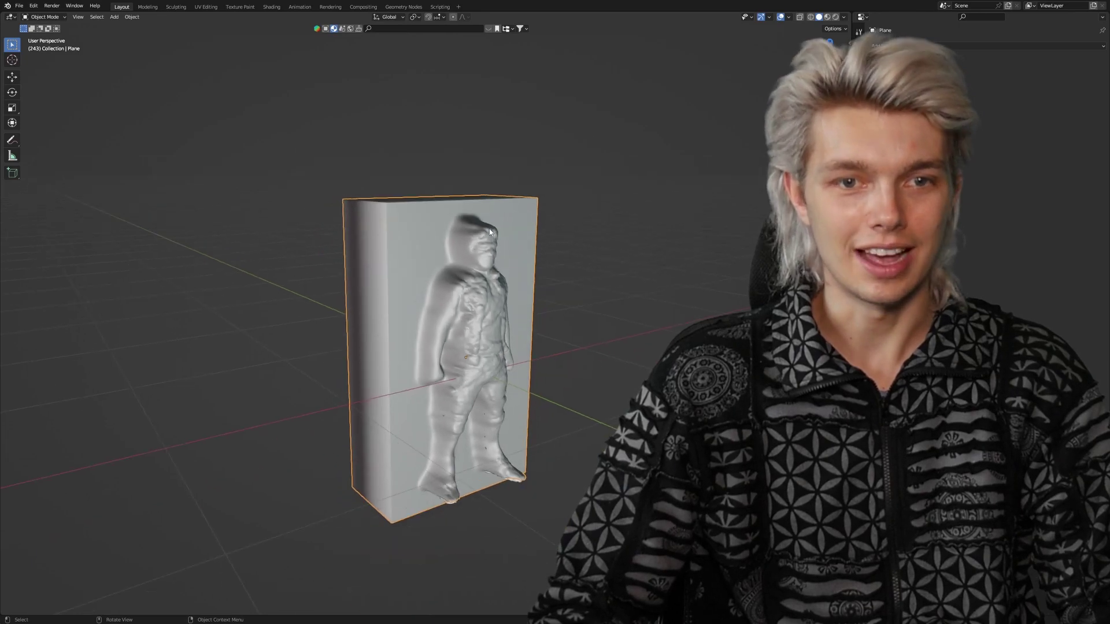